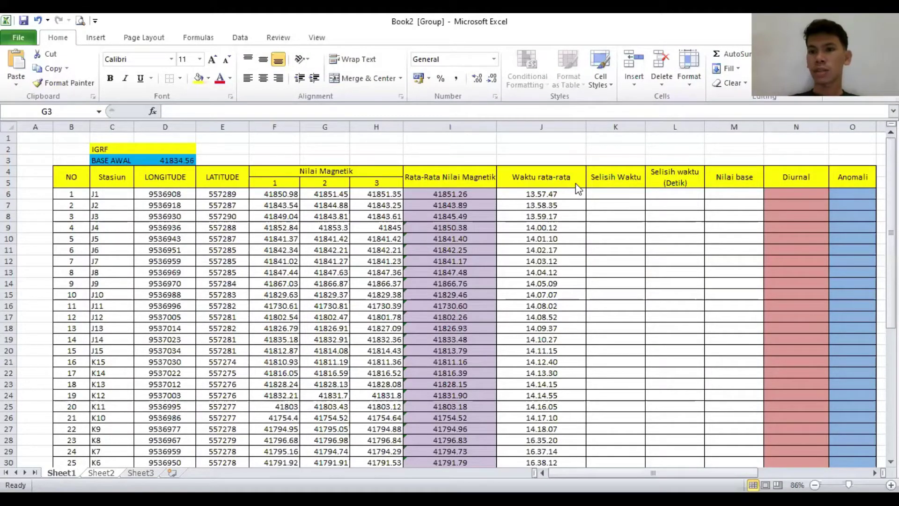
Examine the table headers for number, station, longitude, latitude and Nilai Magnetik.
{"action": "left_click", "coordinate": [116, 181]}
{"action": "left_click", "coordinate": [116, 181]}
{"action": "left_click", "coordinate": [180, 186]}
{"action": "left_click", "coordinate": [75, 184]}
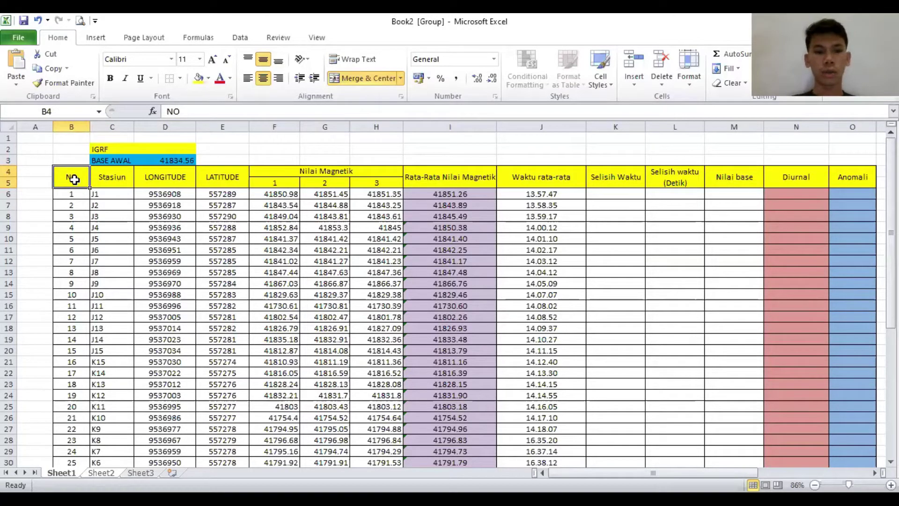
{"action": "left_click", "coordinate": [122, 178]}
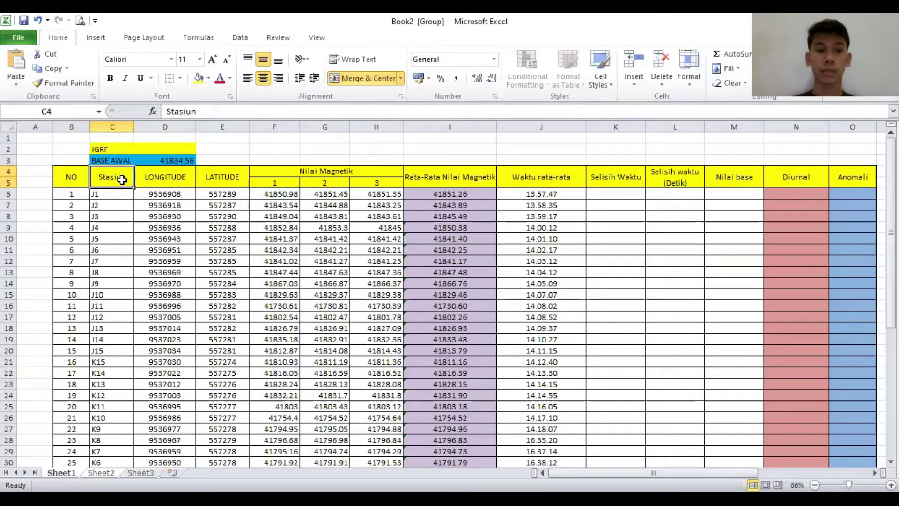
{"action": "left_click", "coordinate": [170, 185]}
{"action": "left_click", "coordinate": [226, 182]}
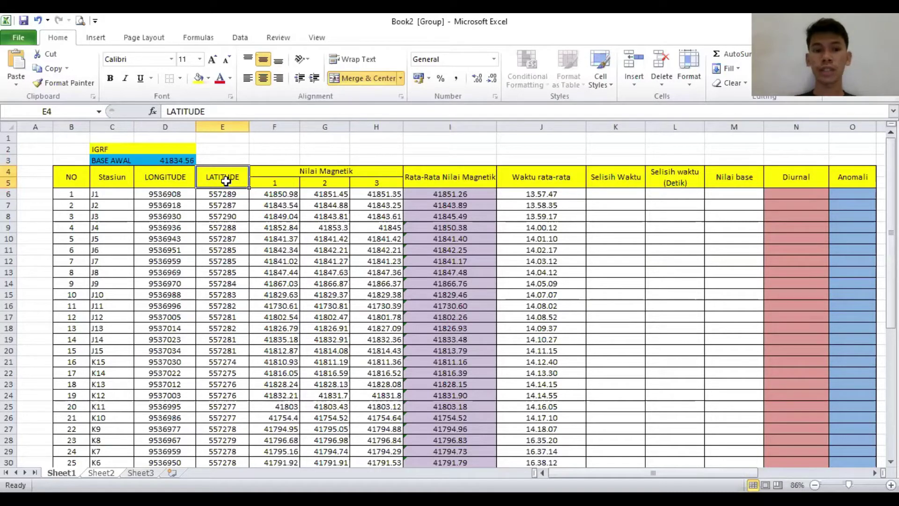
{"action": "left_click", "coordinate": [345, 172]}
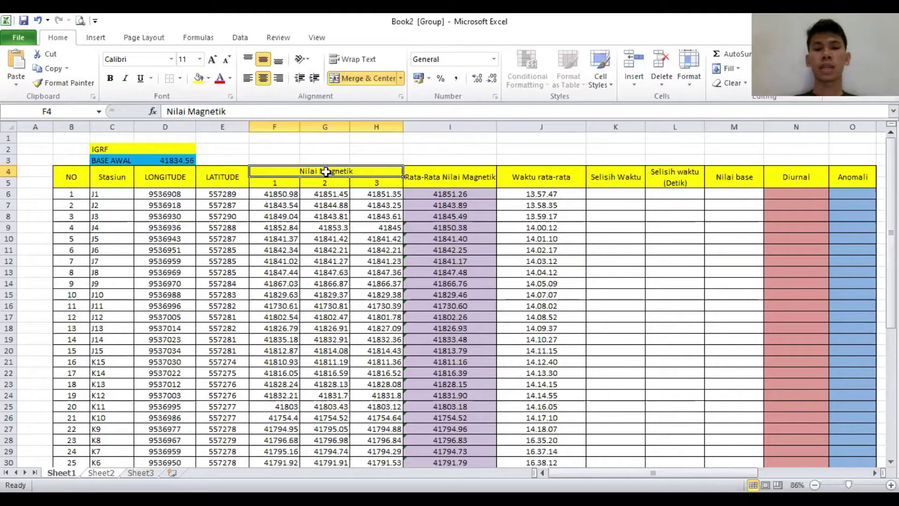
Examine station J1's three magnetic readings and the Waku rata-rata times of the first two stations.
{"action": "left_click", "coordinate": [290, 196]}
{"action": "left_click", "coordinate": [320, 196]}
{"action": "left_click", "coordinate": [383, 200]}
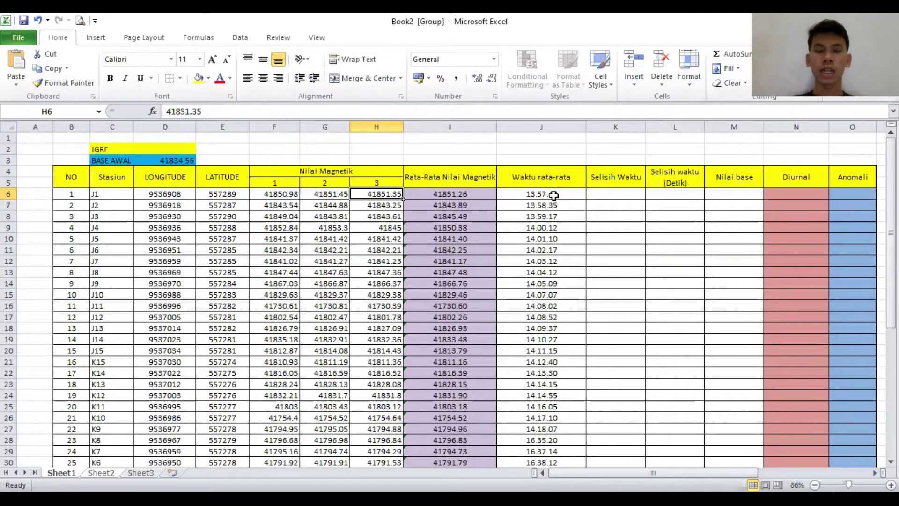
{"action": "left_click", "coordinate": [287, 194]}
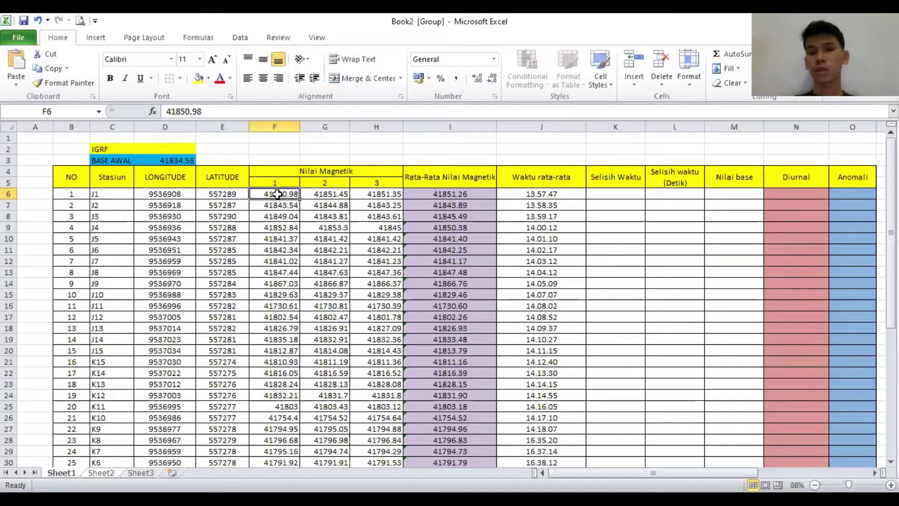
{"action": "left_click", "coordinate": [327, 194]}
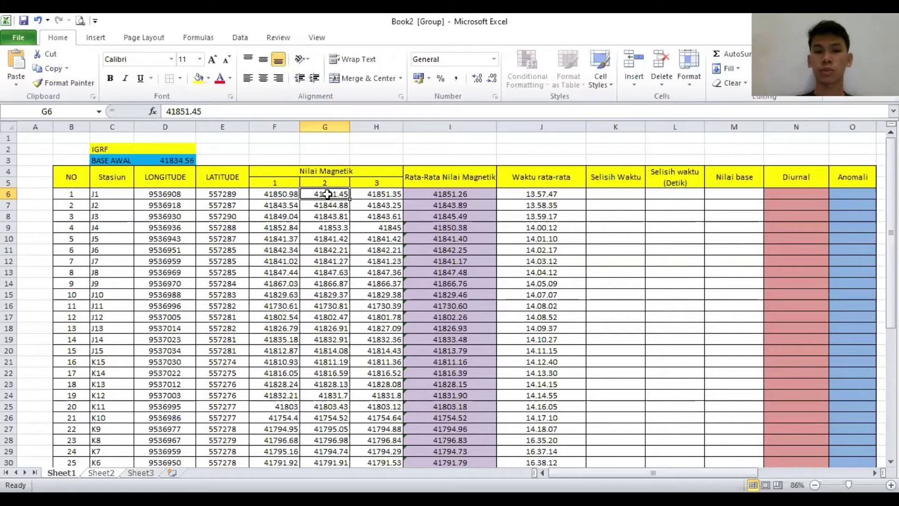
{"action": "left_click", "coordinate": [377, 193]}
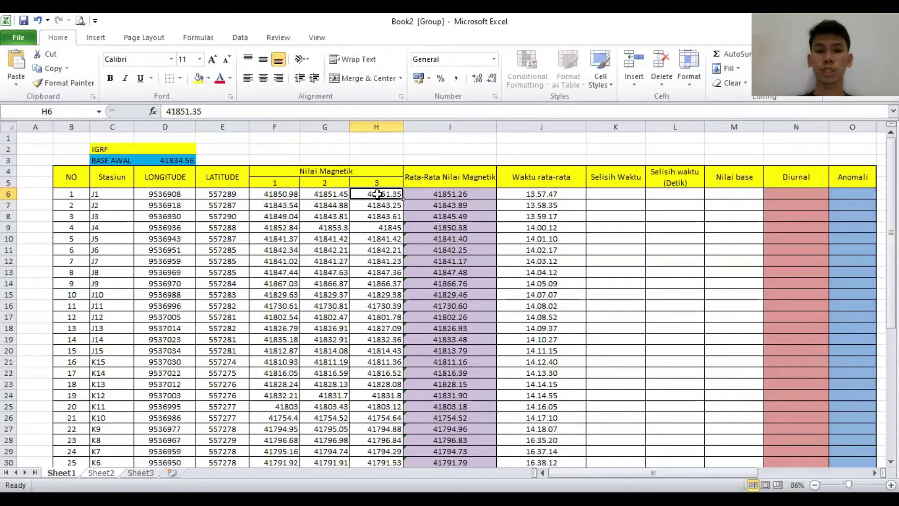
{"action": "left_click", "coordinate": [288, 195]}
{"action": "left_click", "coordinate": [324, 197]}
{"action": "left_click", "coordinate": [370, 195]}
{"action": "left_click", "coordinate": [334, 193]}
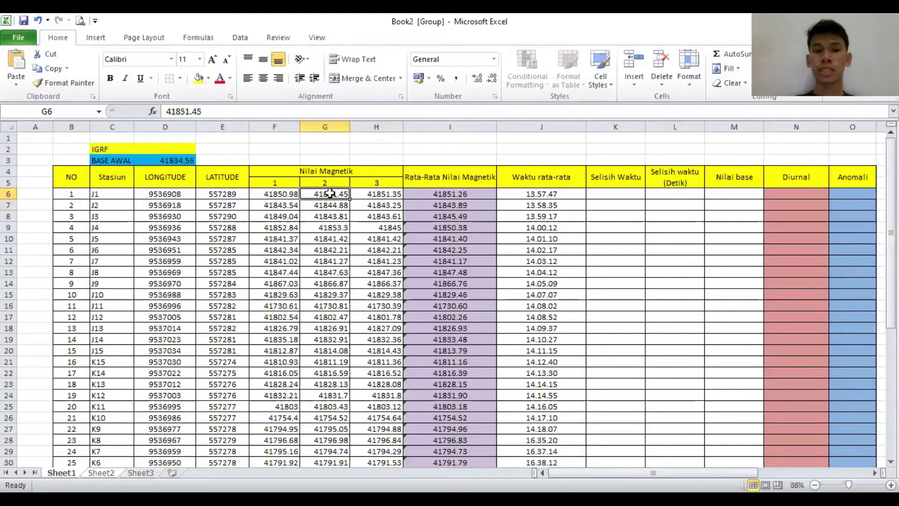
{"action": "left_click", "coordinate": [554, 195]}
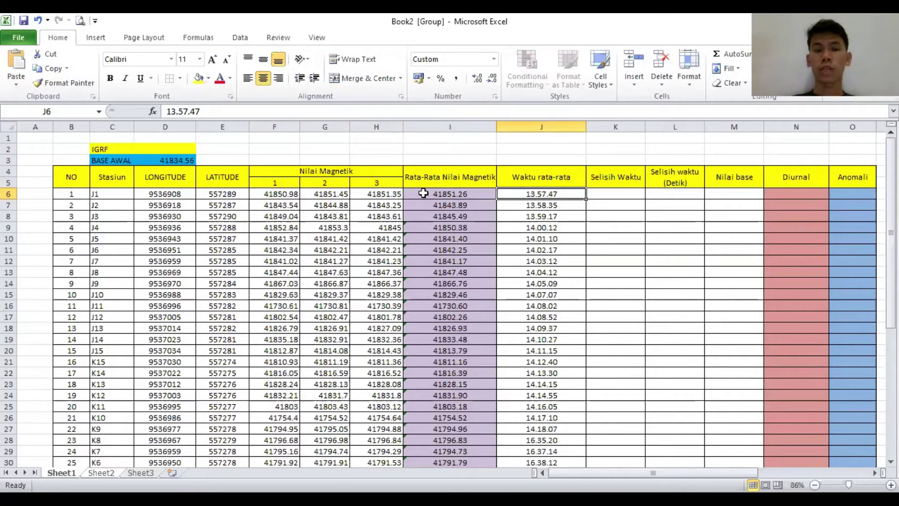
{"action": "left_click", "coordinate": [550, 206]}
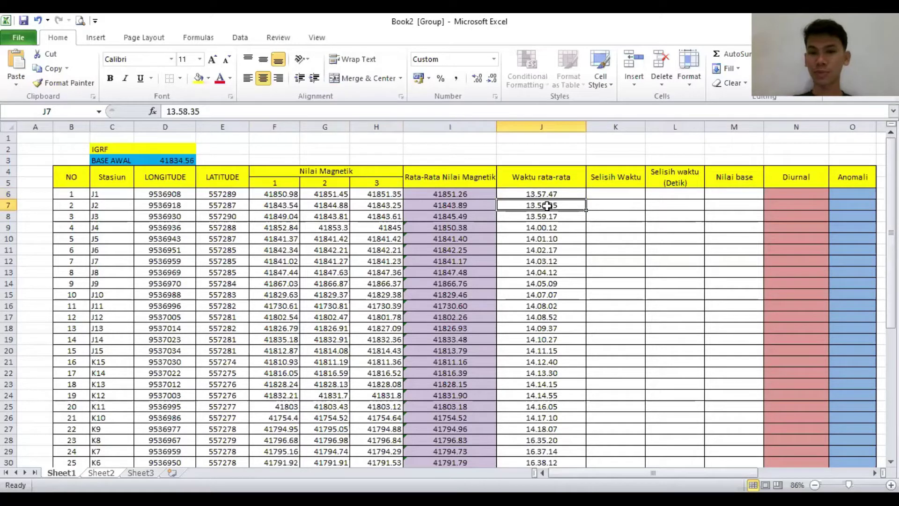
{"action": "left_click", "coordinate": [546, 193]}
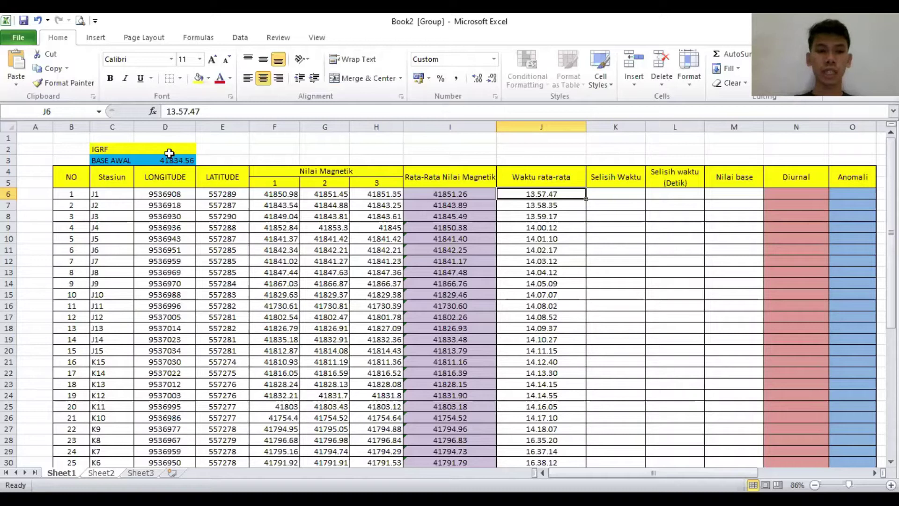
Look at the IGRF label and its value cell above the table.
{"action": "left_click", "coordinate": [100, 150]}
{"action": "left_click", "coordinate": [160, 149]}
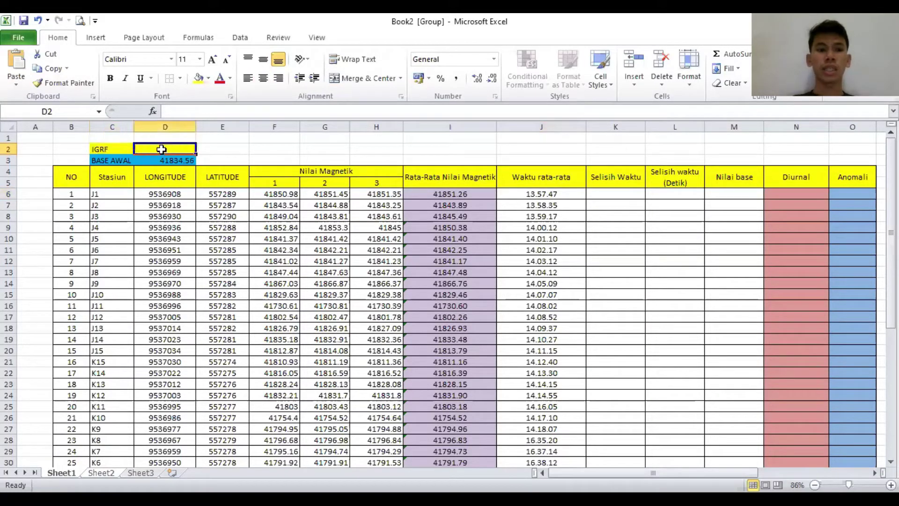
{"action": "left_click", "coordinate": [117, 147]}
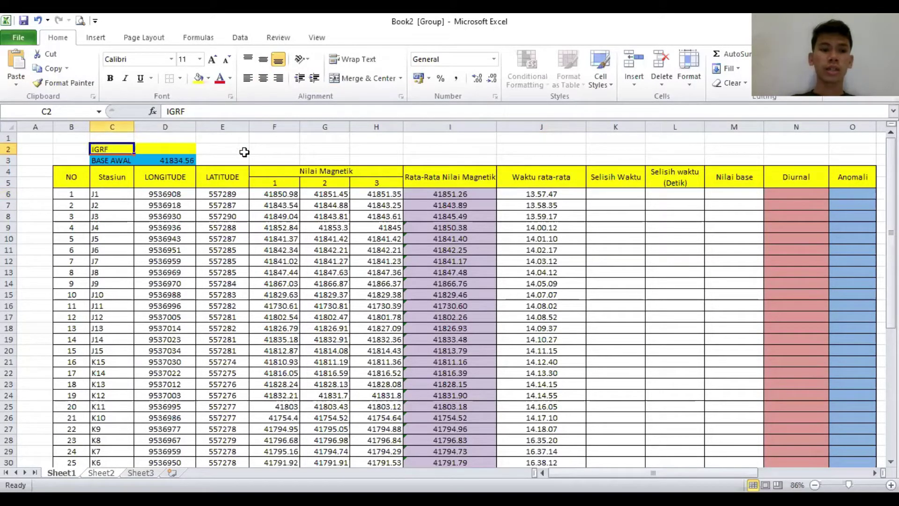
{"action": "left_click", "coordinate": [271, 149]}
{"action": "left_click", "coordinate": [320, 151]}
{"action": "left_click", "coordinate": [328, 138]}
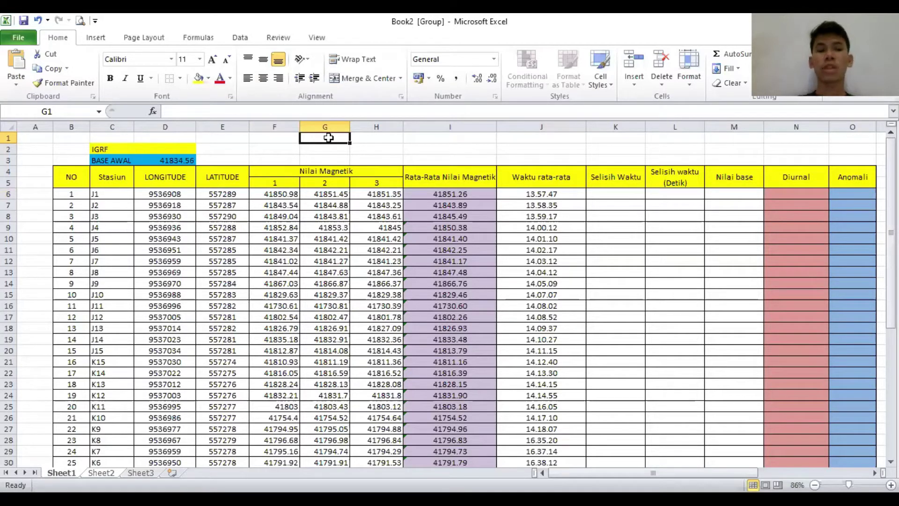
{"action": "left_click", "coordinate": [364, 137]}
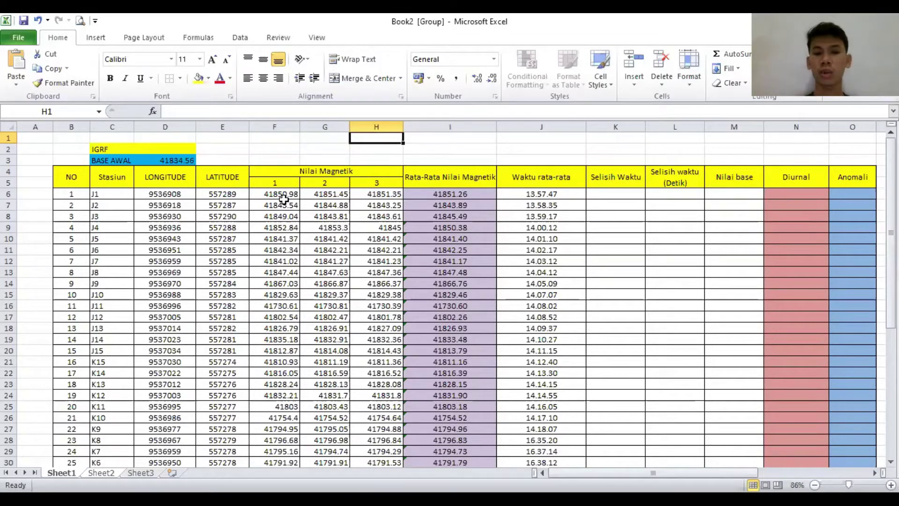
Review the three Nilai Magnetik columns and their readings for station J1.
{"action": "left_click", "coordinate": [281, 194]}
{"action": "left_click", "coordinate": [282, 182]}
{"action": "left_click", "coordinate": [323, 182]}
{"action": "left_click", "coordinate": [369, 182]}
{"action": "left_click", "coordinate": [375, 194]}
{"action": "left_click", "coordinate": [328, 194]}
{"action": "left_click", "coordinate": [269, 195]}
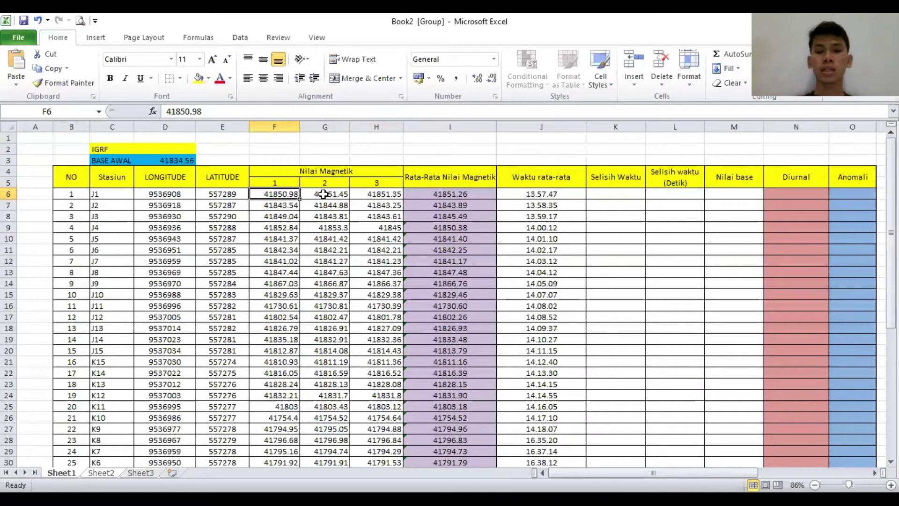
{"action": "left_click", "coordinate": [324, 194]}
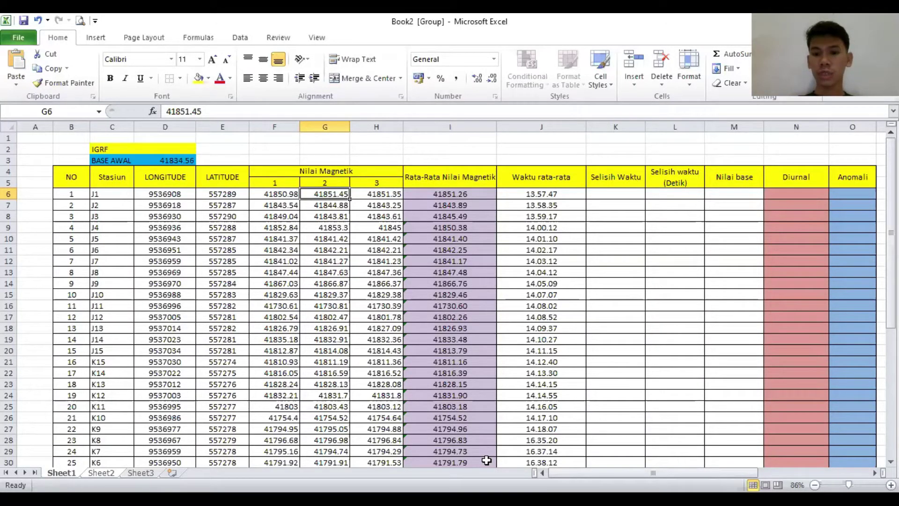
Switch to BMKG's Kalkulator Magnet Bumi in the browser and calculate for 2020-11-27 at latitude -6.1752217, longitude 106.8260397.
{"action": "left_click", "coordinate": [487, 460]}
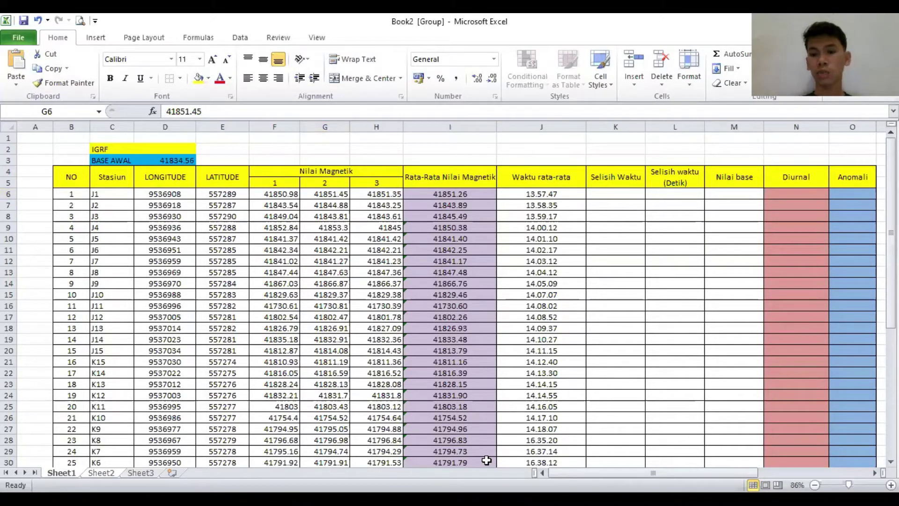
{"action": "key", "text": "alt+Tab"}
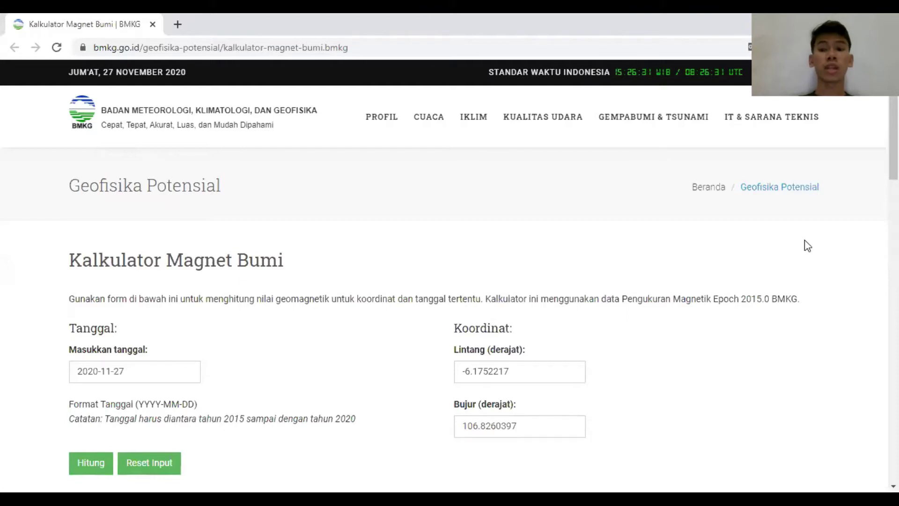
{"action": "mouse_move", "coordinate": [893, 150]}
{"action": "left_mouse_down"}
{"action": "mouse_move", "coordinate": [893, 190]}
{"action": "mouse_move", "coordinate": [893, 151]}
{"action": "left_mouse_up"}
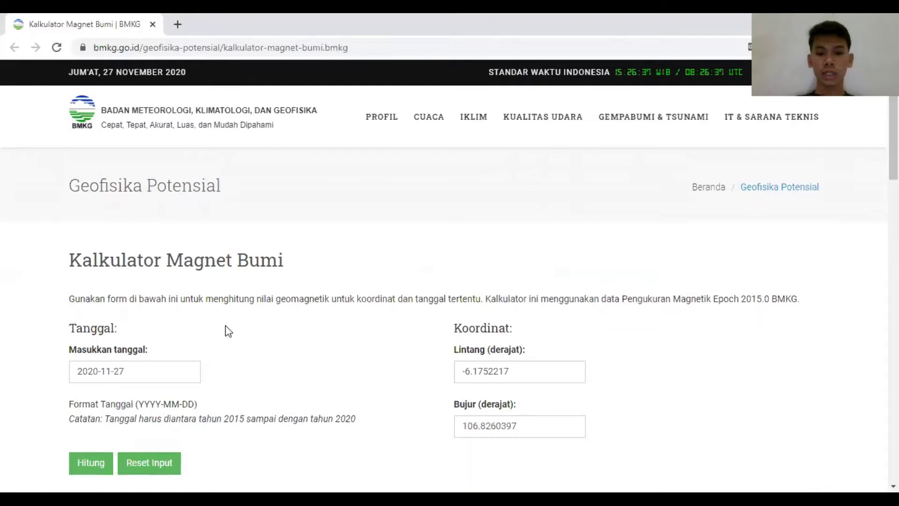
{"action": "left_click", "coordinate": [133, 370]}
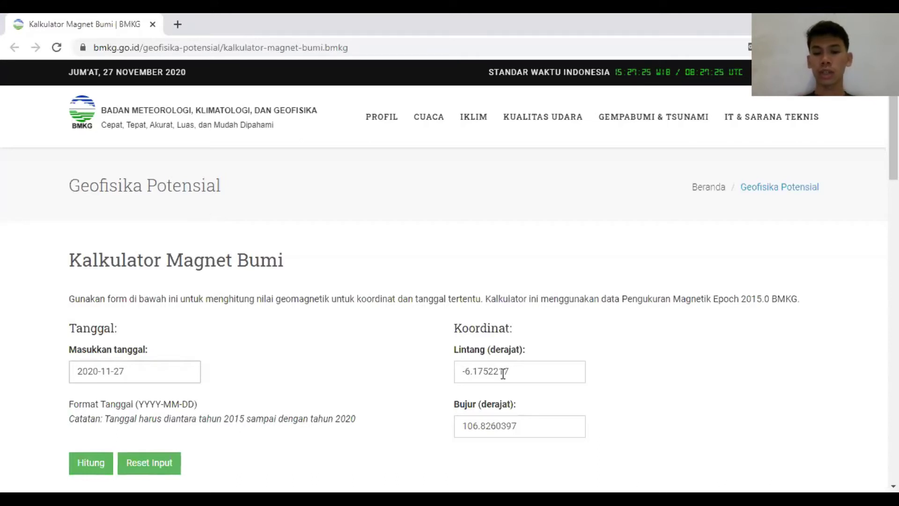
{"action": "scroll", "coordinate": [450, 327], "scroll_direction": "down", "scroll_amount": 3}
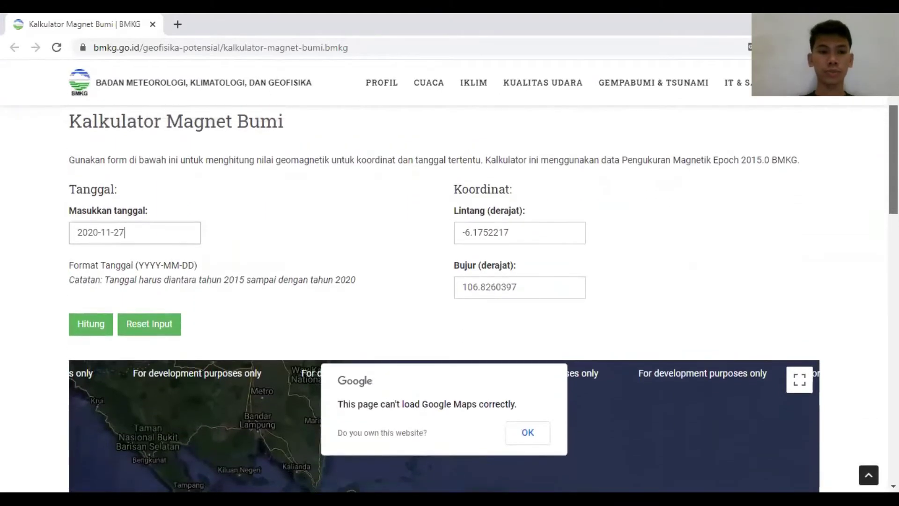
{"action": "left_click", "coordinate": [83, 326]}
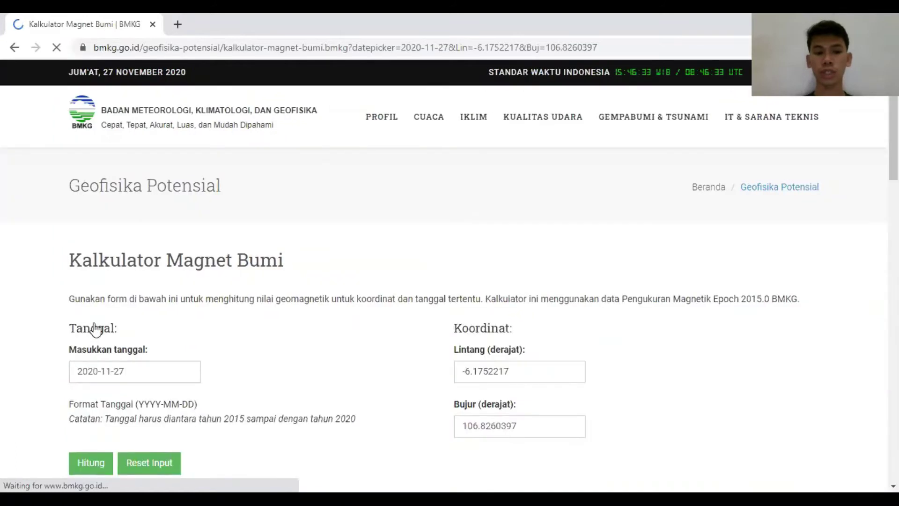
Find the total component F (nT) in the calculator's results table and highlight its value.
{"action": "scroll", "coordinate": [444, 300], "scroll_direction": "down", "scroll_amount": 4}
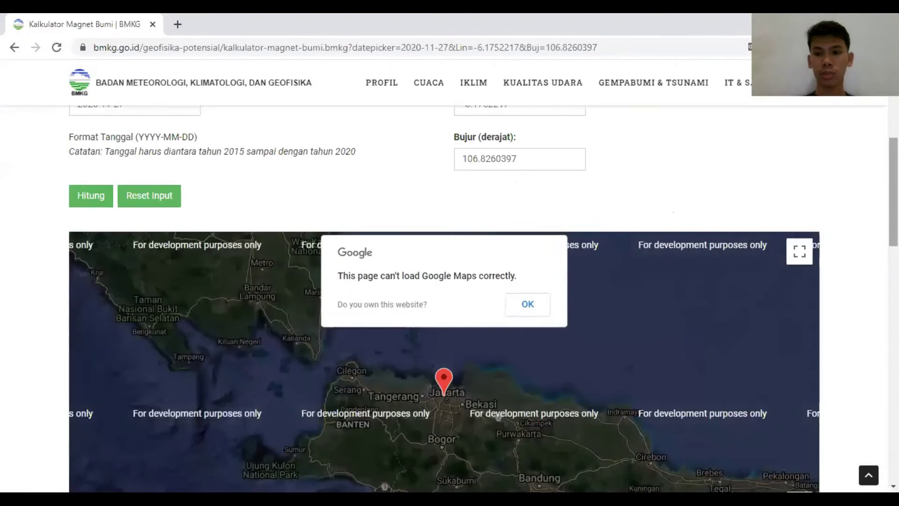
{"action": "scroll", "coordinate": [444, 299], "scroll_direction": "down", "scroll_amount": 5}
{"action": "scroll", "coordinate": [443, 300], "scroll_direction": "down", "scroll_amount": 1}
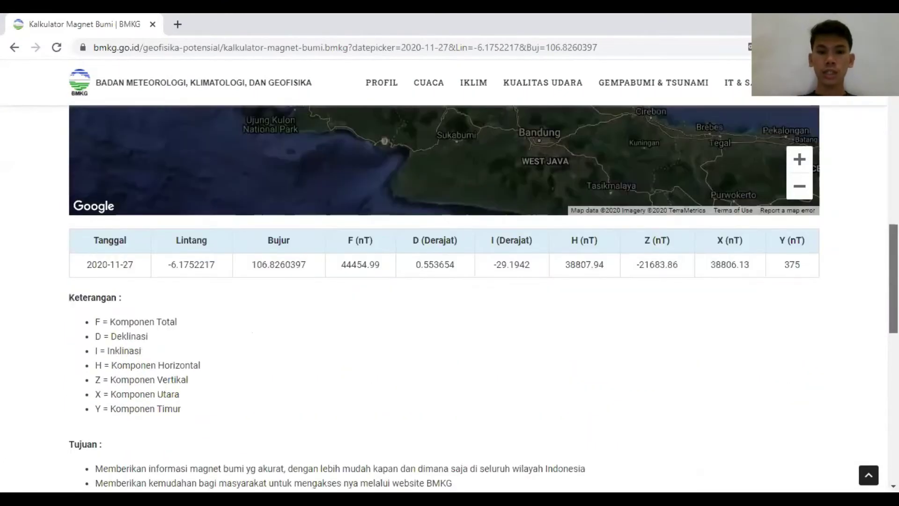
{"action": "scroll", "coordinate": [793, 271], "scroll_direction": "down", "scroll_amount": 1}
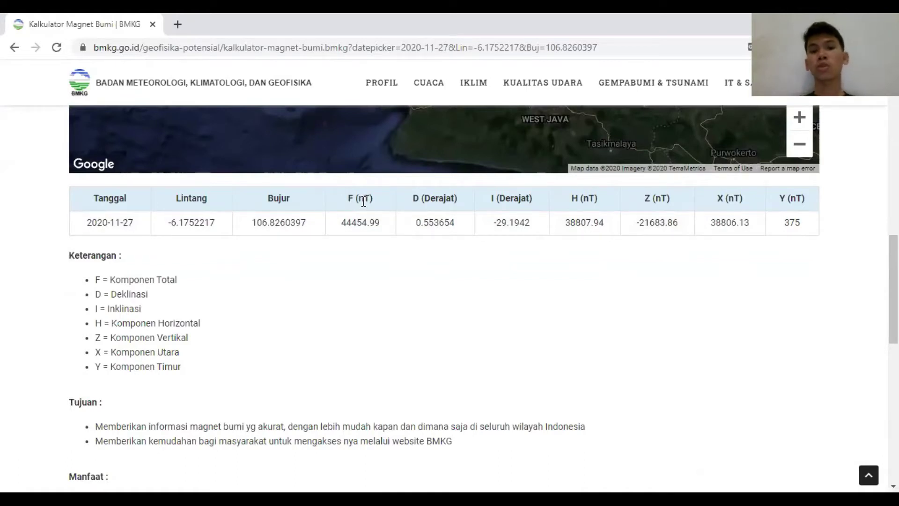
{"action": "left_click_drag", "start_coordinate": [343, 222], "coordinate": [383, 230]}
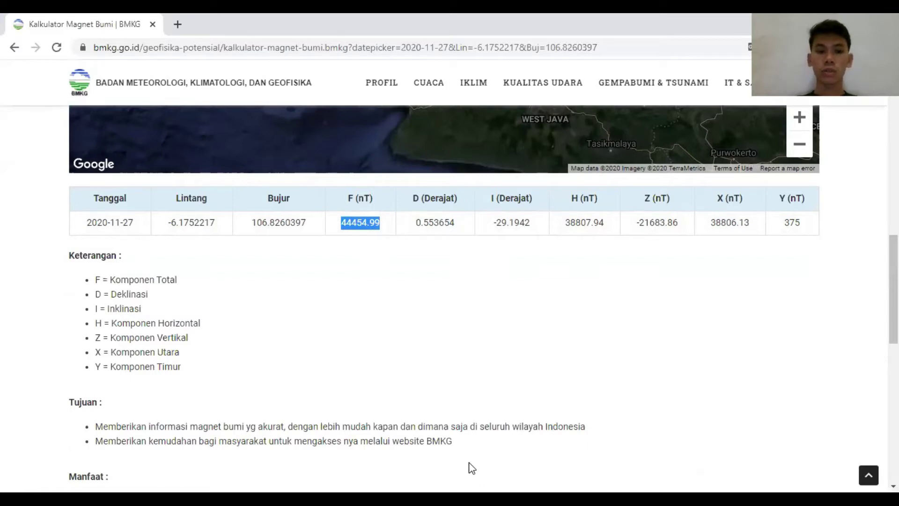
Switch back to the Excel workbook and enter 41700.2 as the IGRF value in D2.
{"action": "key", "text": "alt+Tab"}
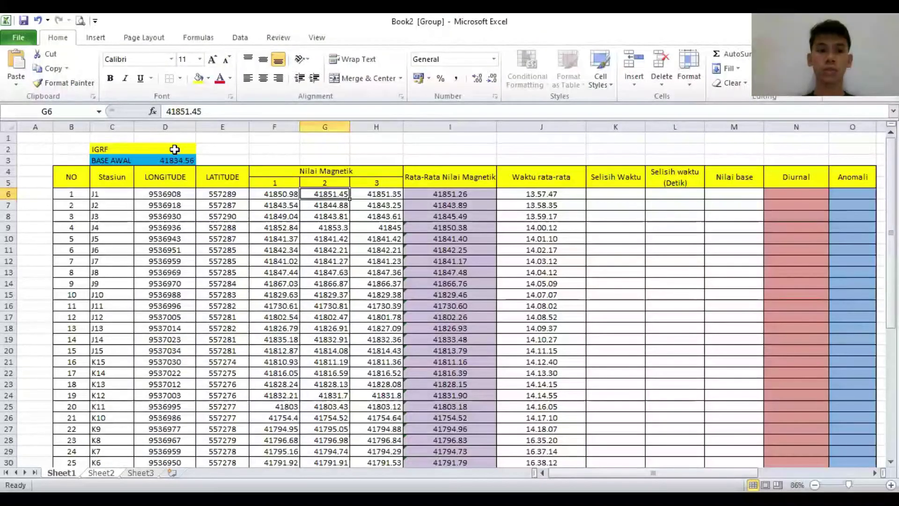
{"action": "left_click", "coordinate": [174, 149]}
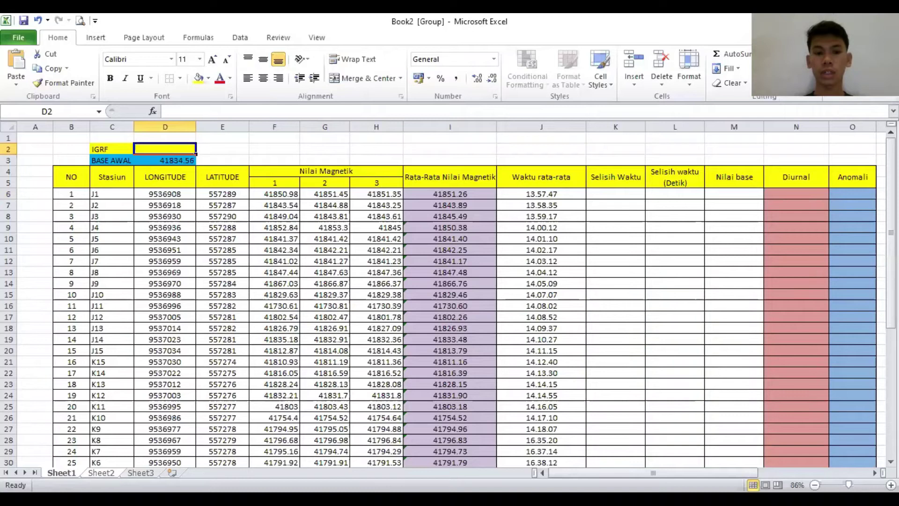
{"action": "type", "text": "41700.2"}
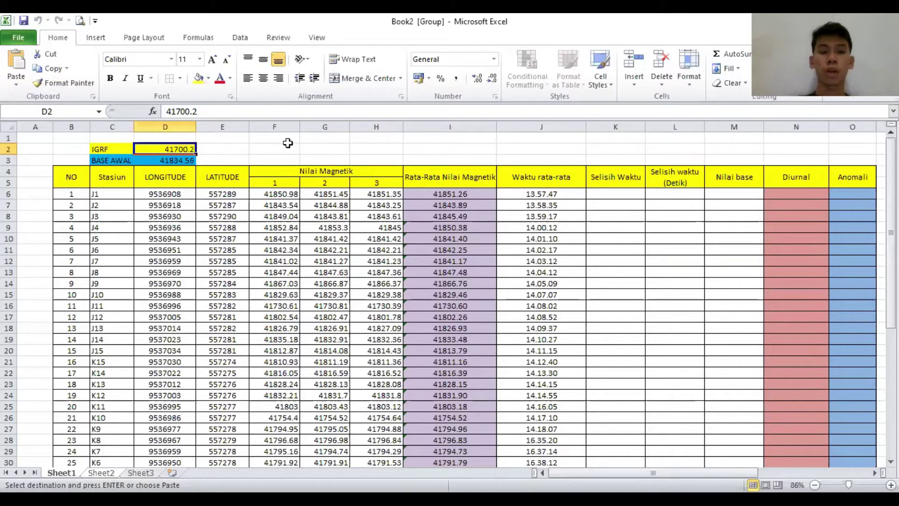
{"action": "left_click", "coordinate": [225, 148]}
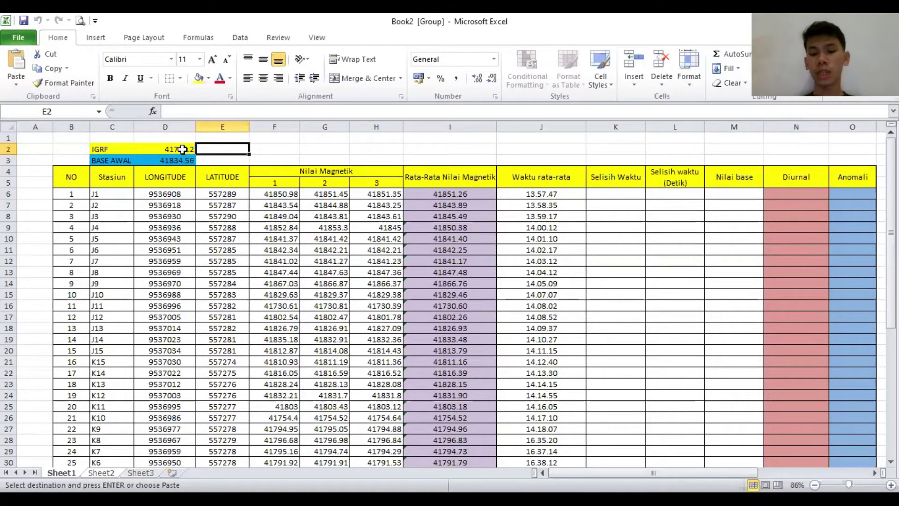
{"action": "left_click", "coordinate": [154, 148]}
{"action": "left_click", "coordinate": [110, 150]}
{"action": "left_click", "coordinate": [173, 148]}
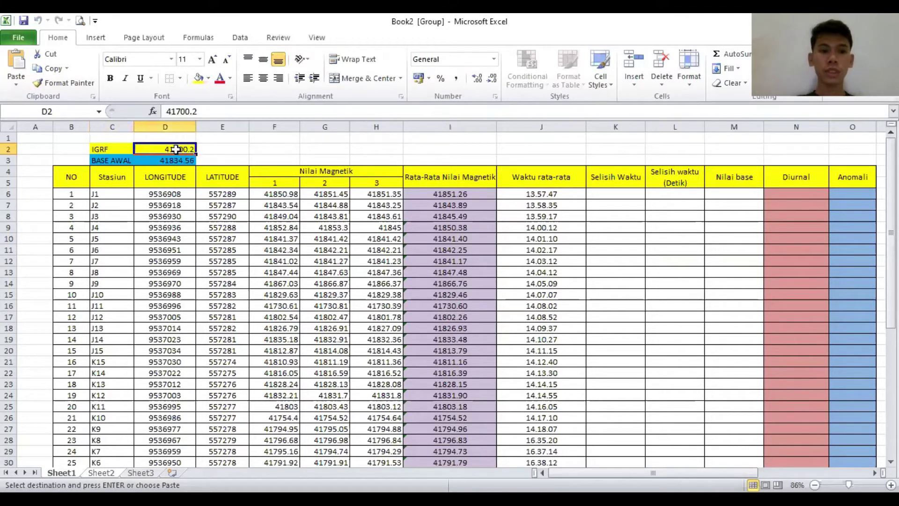
{"action": "left_click", "coordinate": [235, 148]}
{"action": "left_click", "coordinate": [188, 136]}
{"action": "left_click", "coordinate": [214, 135]}
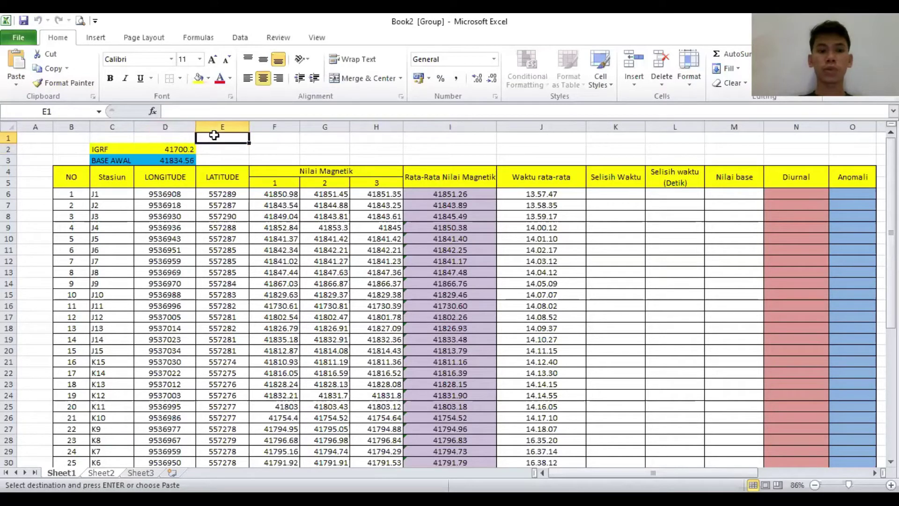
{"action": "left_click", "coordinate": [173, 148]}
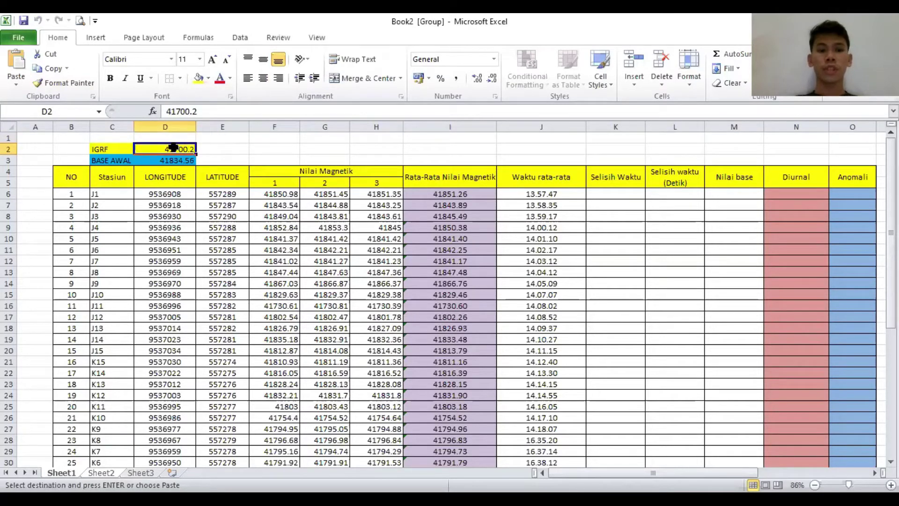
Review the IGRF and BASE AWAL labels and their values above the survey table.
{"action": "left_click", "coordinate": [111, 147]}
{"action": "left_click", "coordinate": [151, 149]}
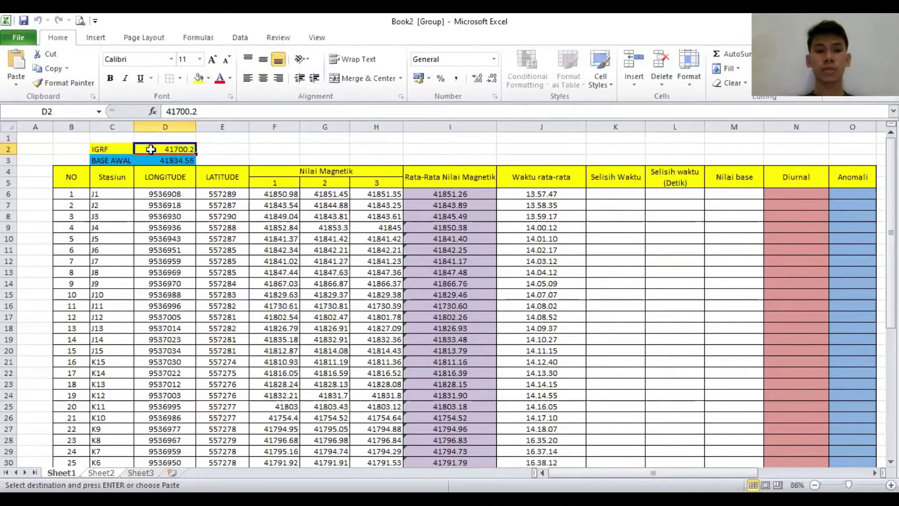
{"action": "left_click", "coordinate": [116, 148]}
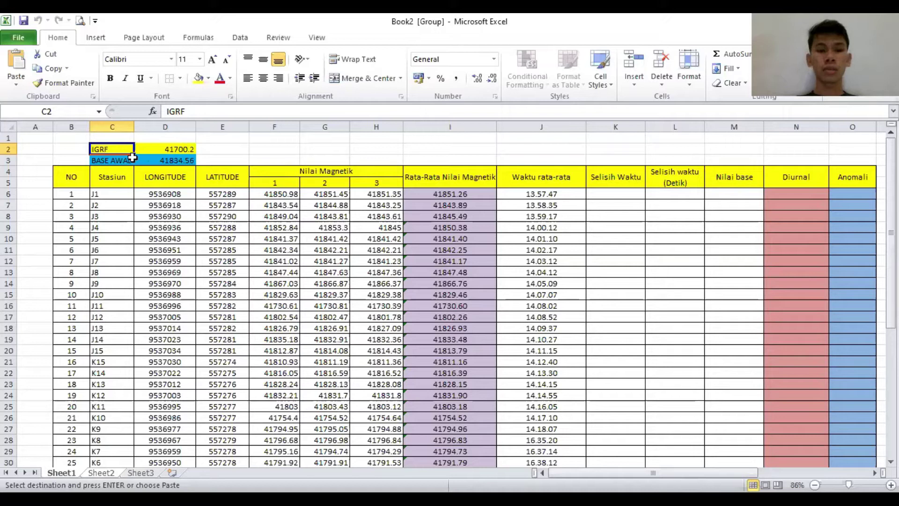
{"action": "left_click", "coordinate": [162, 161]}
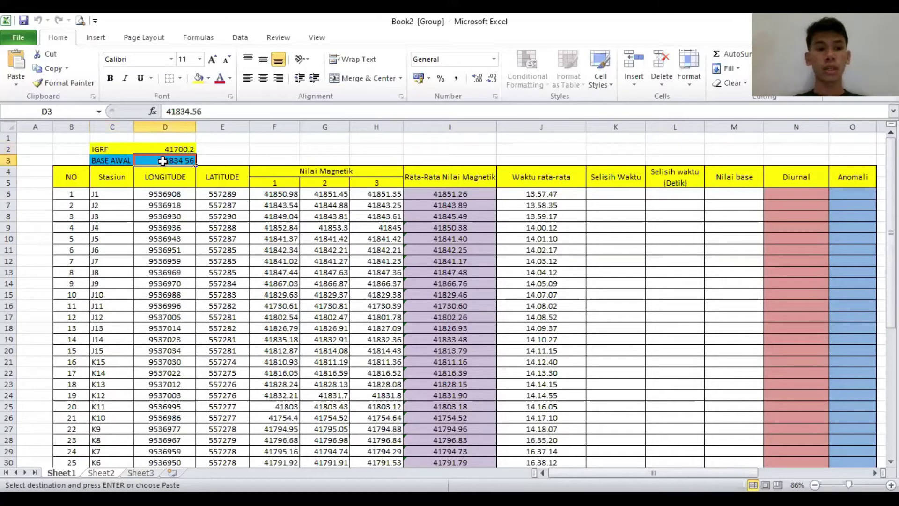
{"action": "left_click", "coordinate": [220, 148]}
{"action": "left_click", "coordinate": [233, 159]}
{"action": "left_click", "coordinate": [269, 150]}
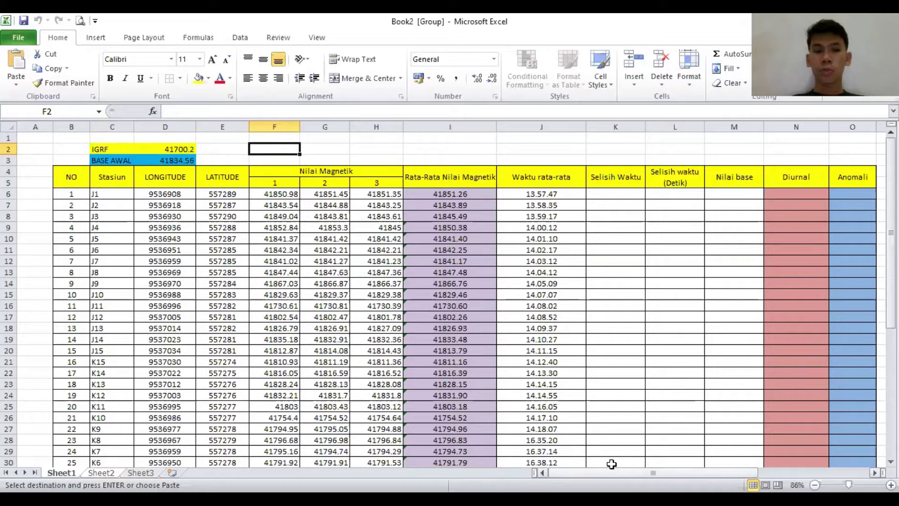
Examine the base station readings in the Waktu and Nilai base dasar columns, including the interval between consecutive times.
{"action": "left_click_drag", "start_coordinate": [611, 472], "coordinate": [673, 472]}
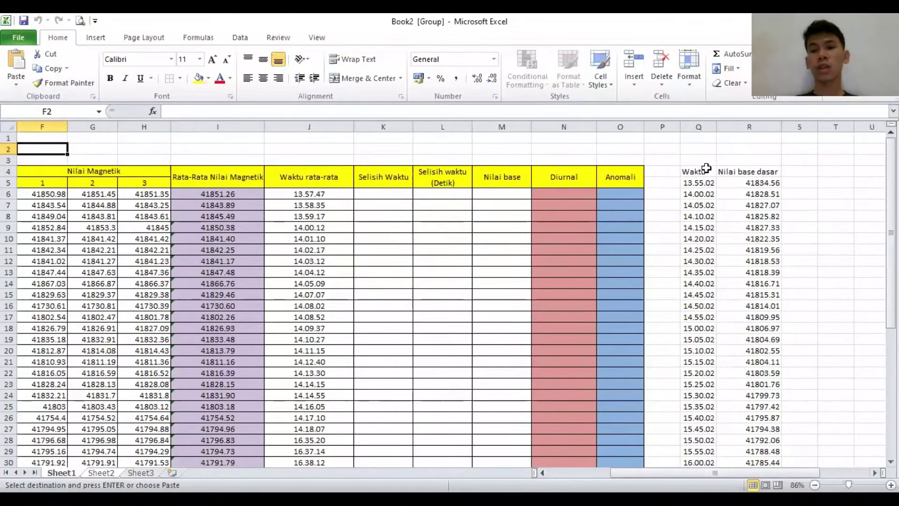
{"action": "left_click_drag", "start_coordinate": [702, 171], "coordinate": [742, 352]}
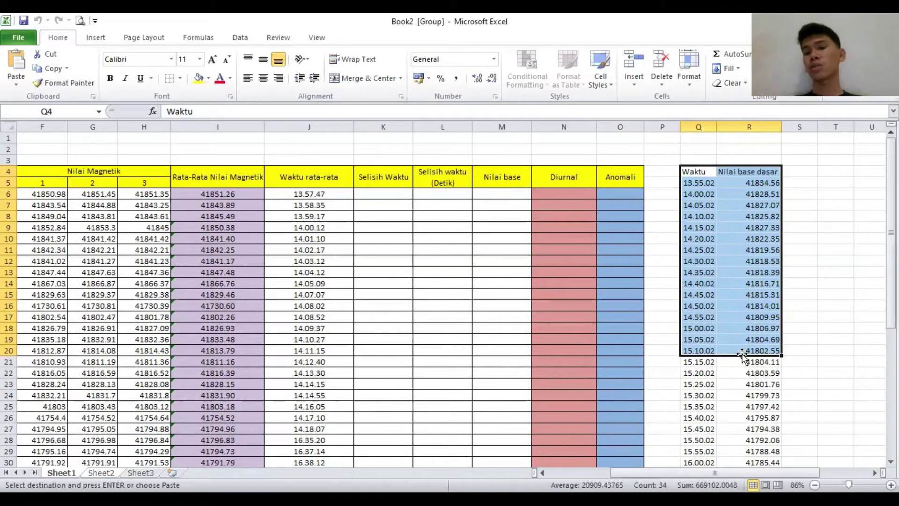
{"action": "left_click", "coordinate": [758, 171]}
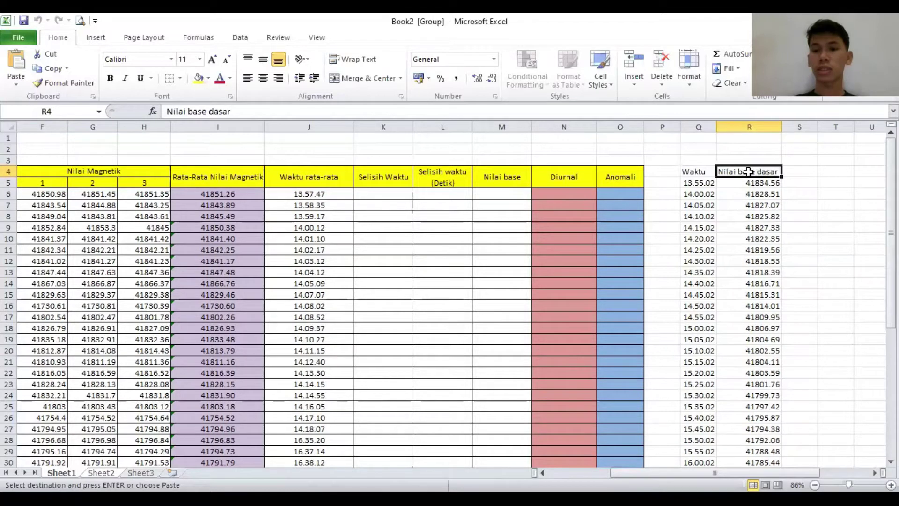
{"action": "left_click_drag", "start_coordinate": [748, 172], "coordinate": [751, 260]}
{"action": "left_click", "coordinate": [738, 195]}
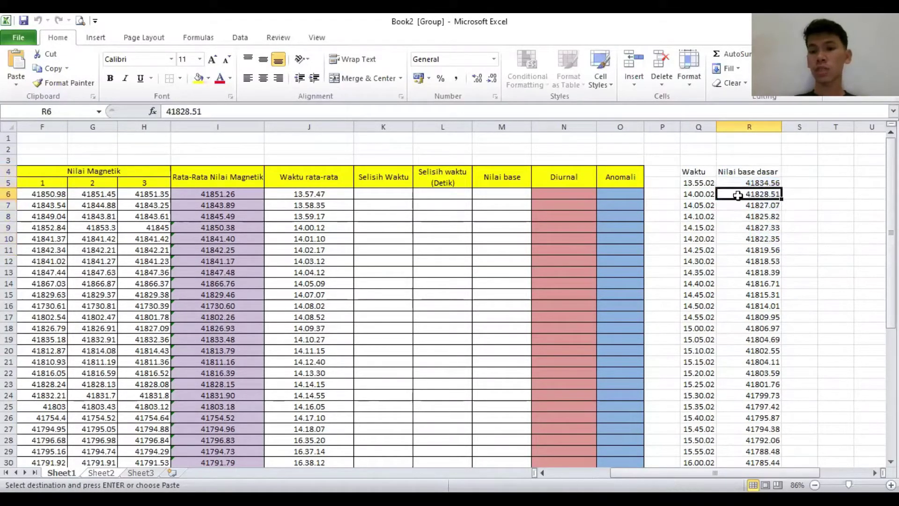
{"action": "left_click", "coordinate": [699, 184]}
{"action": "left_click", "coordinate": [759, 184]}
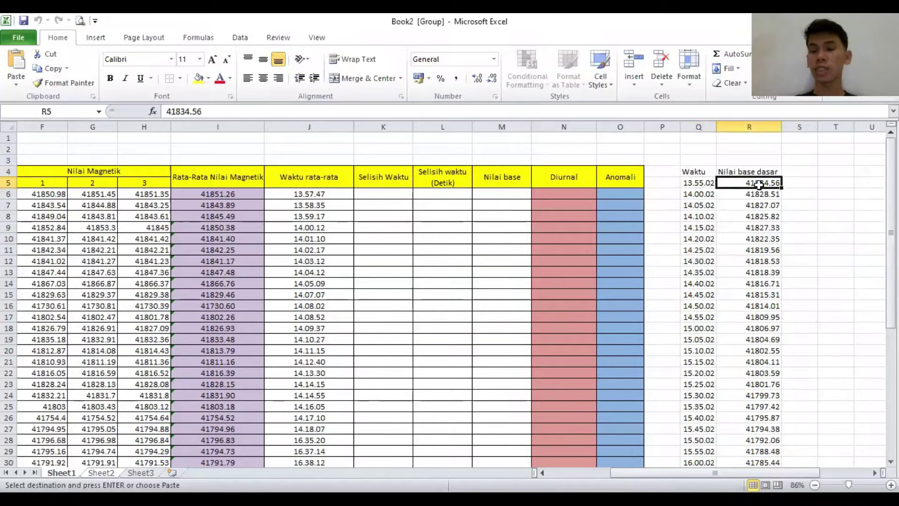
{"action": "left_click", "coordinate": [759, 198]}
{"action": "left_click", "coordinate": [708, 195]}
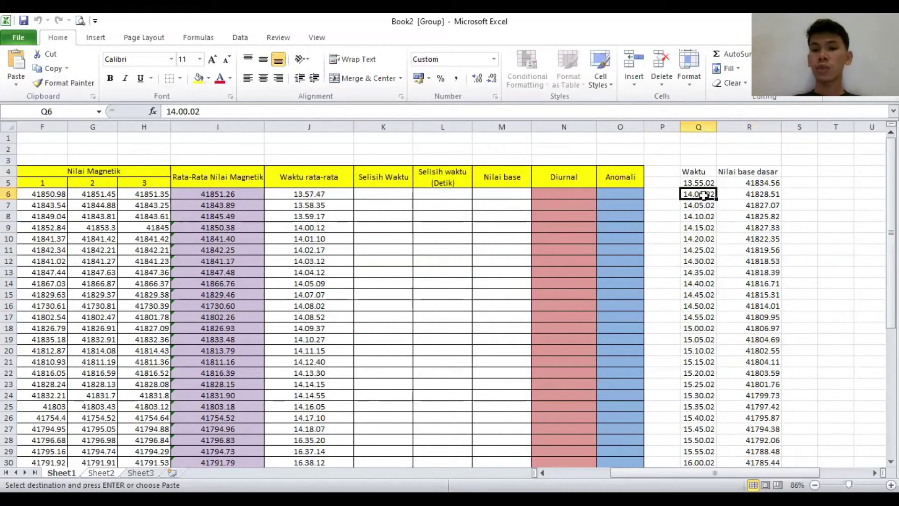
{"action": "left_click", "coordinate": [703, 181]}
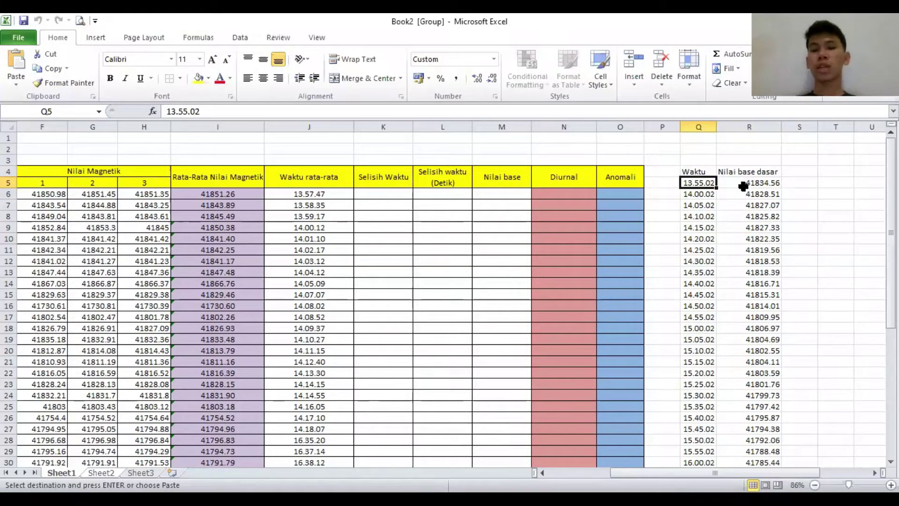
{"action": "left_click", "coordinate": [693, 193]}
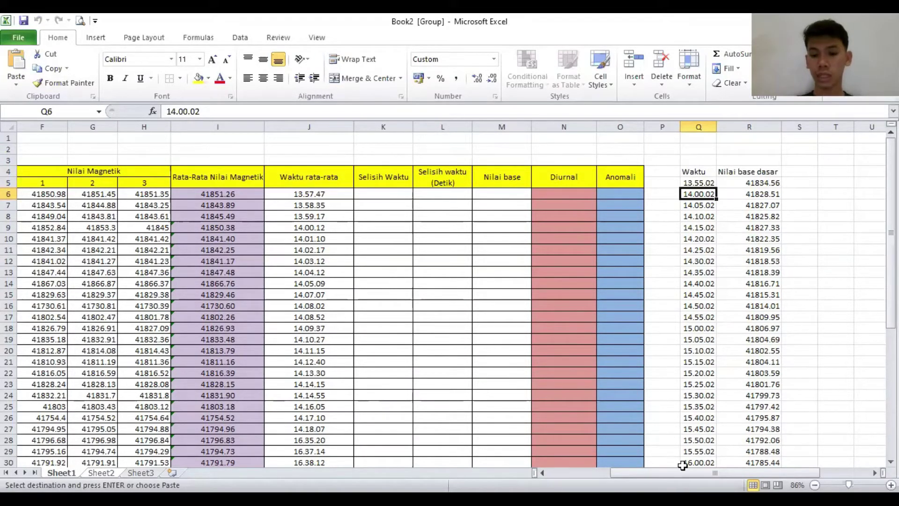
Compare station J1's average time with the base station times in column Q to find the readings it falls between.
{"action": "left_click_drag", "start_coordinate": [715, 472], "coordinate": [664, 473]}
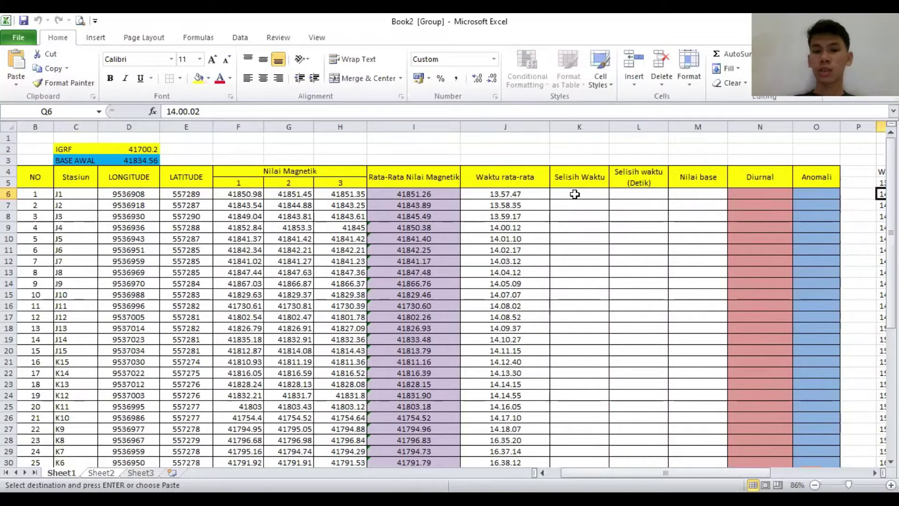
{"action": "left_click_drag", "start_coordinate": [627, 472], "coordinate": [661, 466]}
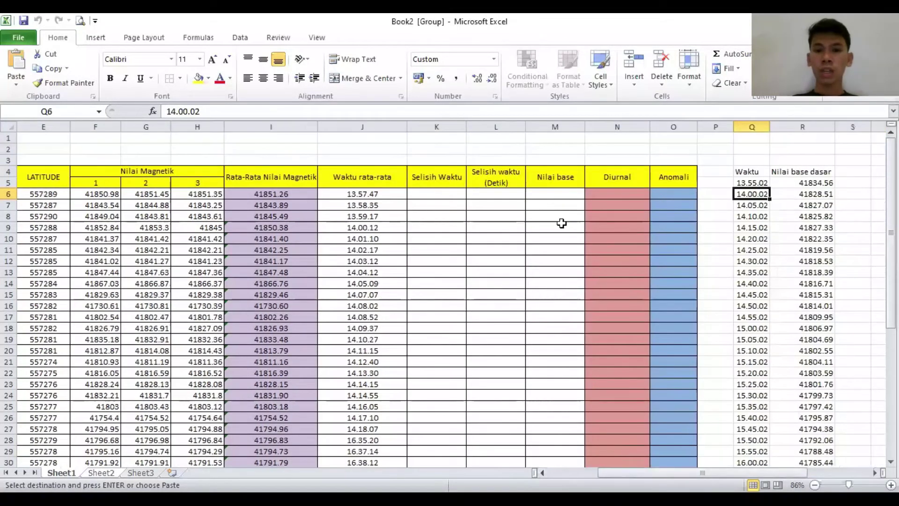
{"action": "left_click", "coordinate": [564, 191]}
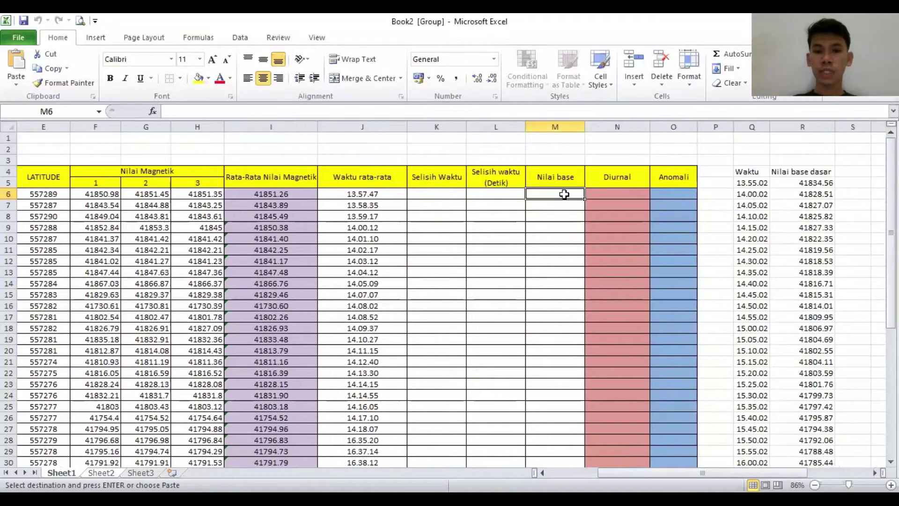
{"action": "left_click", "coordinate": [372, 197]}
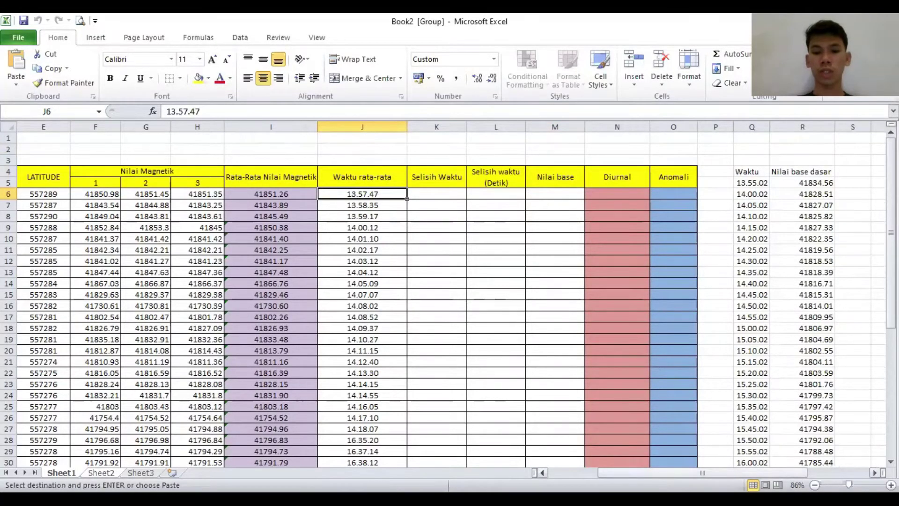
{"action": "scroll", "coordinate": [417, 363], "scroll_direction": "left", "scroll_amount": 3}
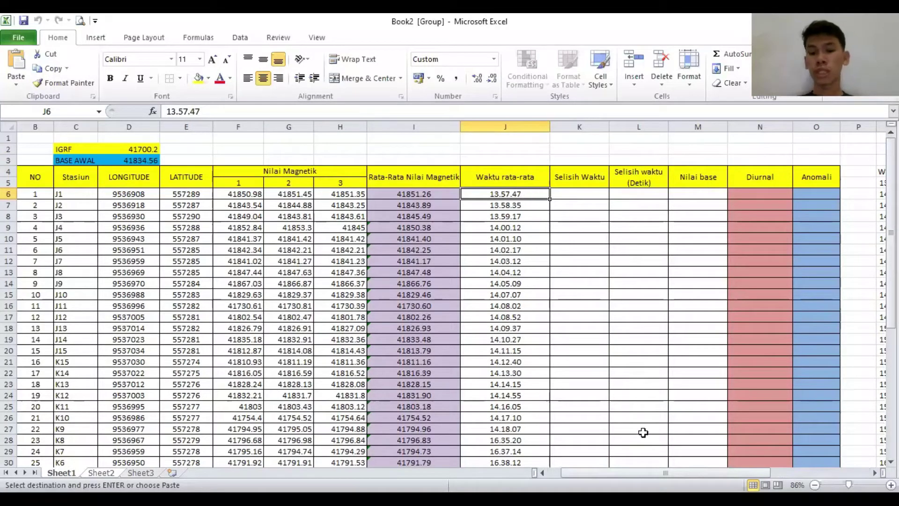
{"action": "left_click_drag", "start_coordinate": [665, 473], "coordinate": [702, 473]}
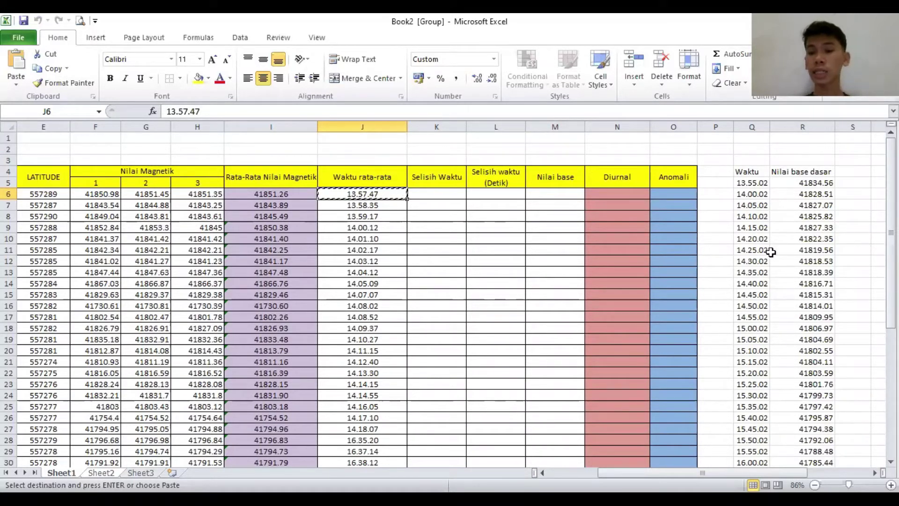
{"action": "left_click", "coordinate": [760, 184]}
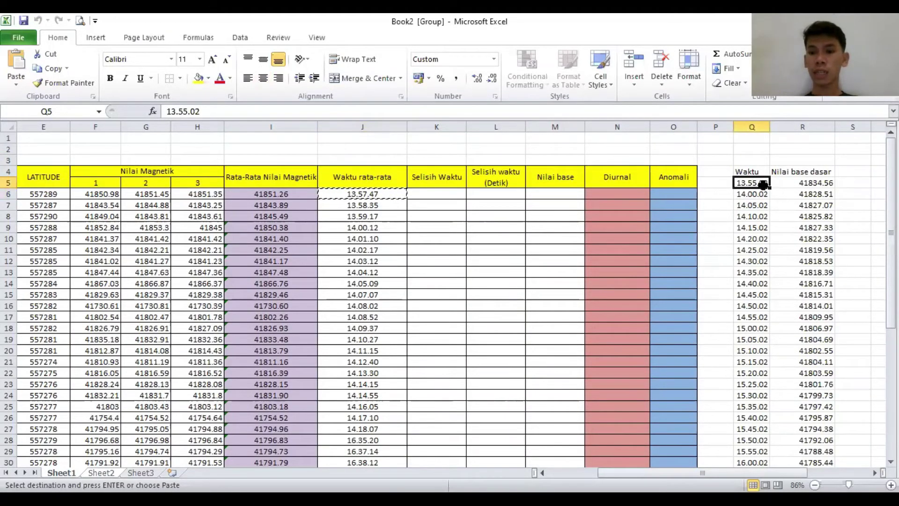
{"action": "left_click_drag", "start_coordinate": [749, 184], "coordinate": [751, 193]}
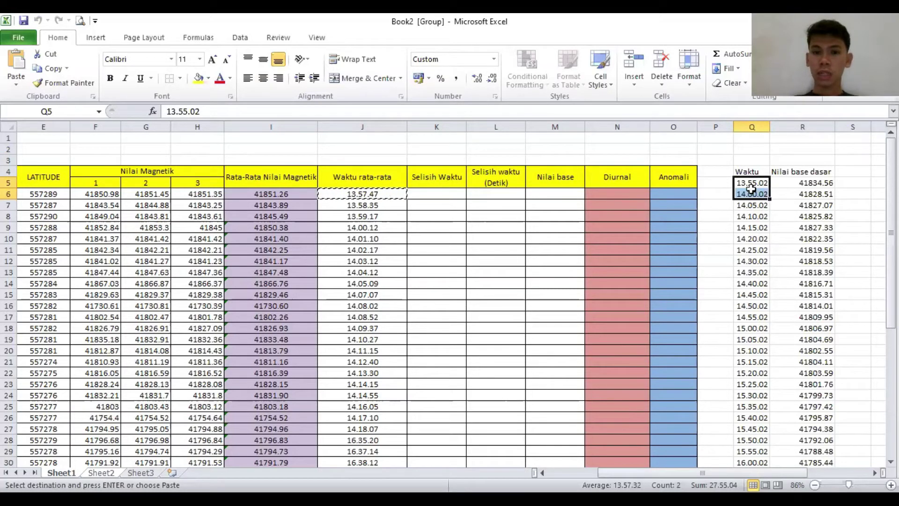
{"action": "left_click", "coordinate": [750, 183]}
{"action": "left_click", "coordinate": [753, 193]}
{"action": "left_click", "coordinate": [754, 183]}
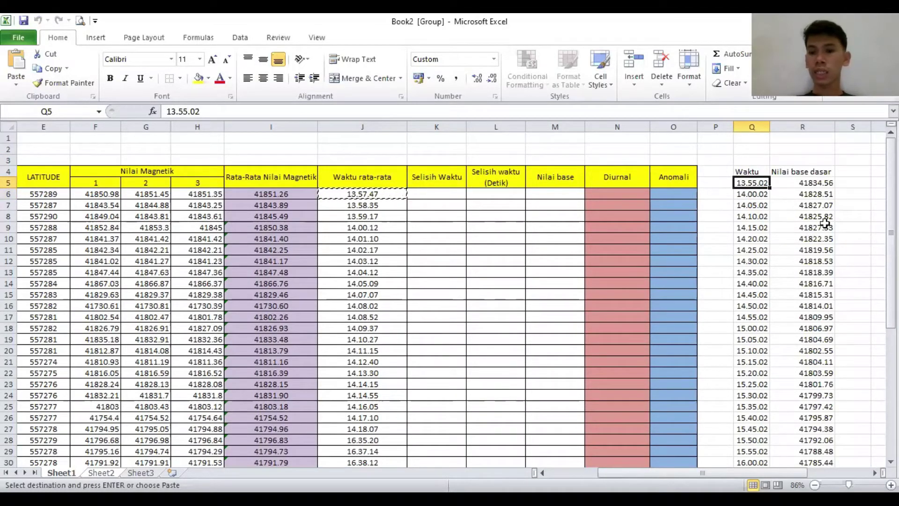
Place station J1's average time, 13.57.47, in S5 beside the first base station reading for comparison.
{"action": "left_click", "coordinate": [858, 183]}
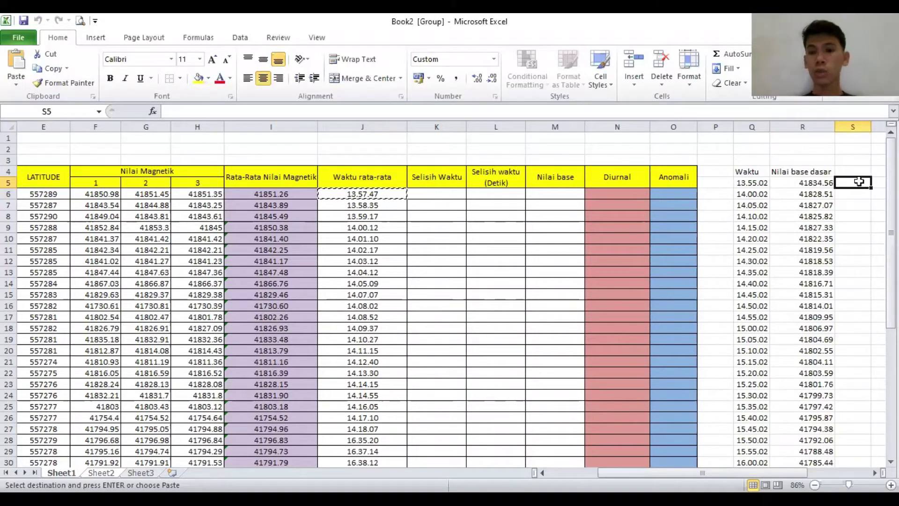
{"action": "type", "text": "13.57.47"}
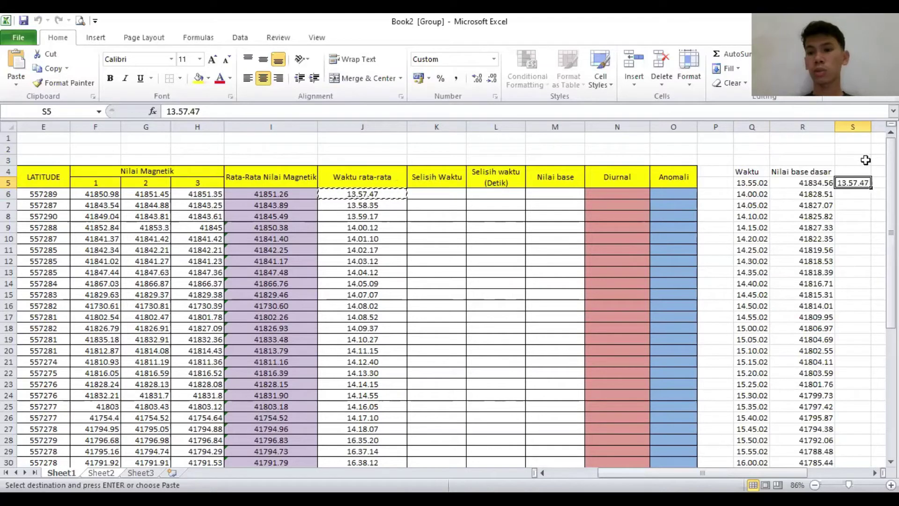
{"action": "left_click", "coordinate": [856, 172]}
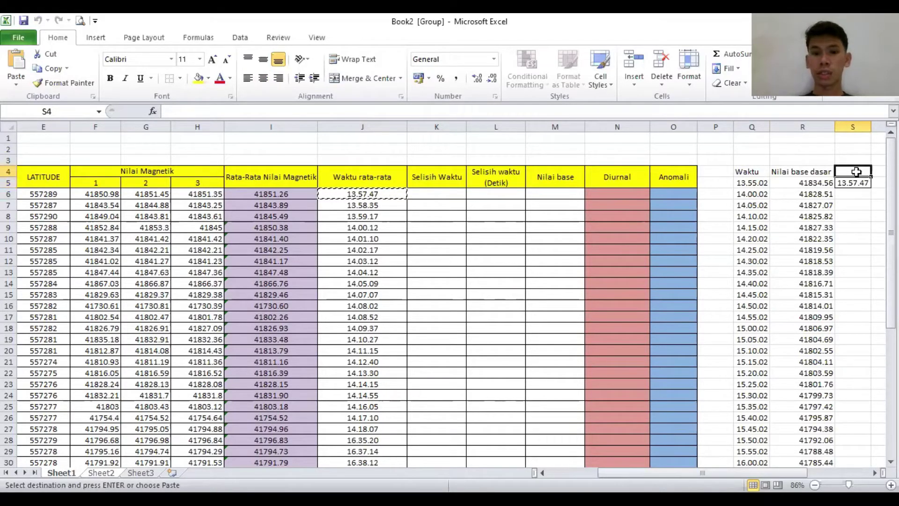
{"action": "left_click", "coordinate": [856, 182]}
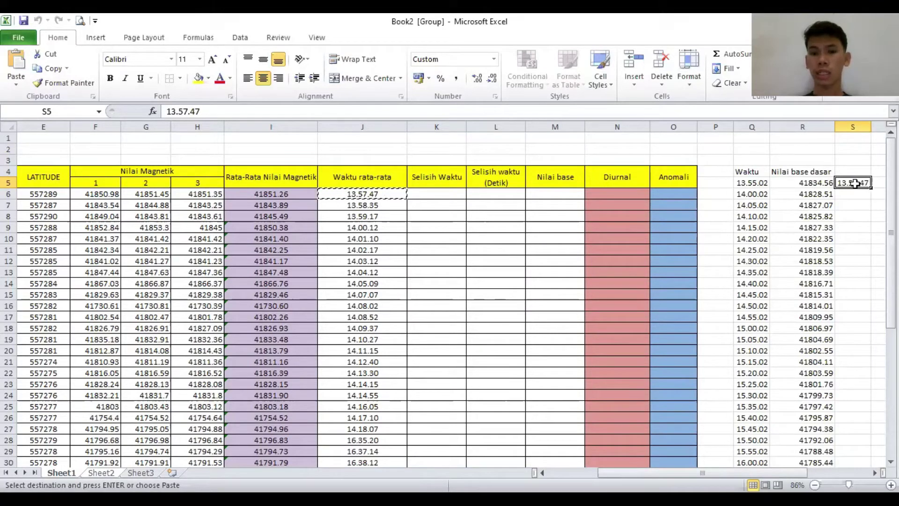
{"action": "left_click", "coordinate": [766, 184]}
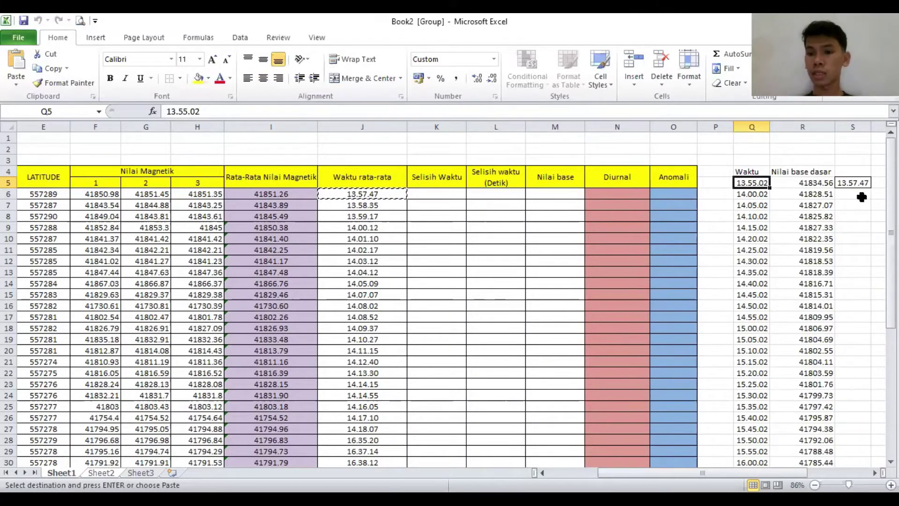
Calculate station J1's Selisih Waktu in K6 with the formula =J6-Q5 and check the cell.
{"action": "left_click", "coordinate": [449, 194]}
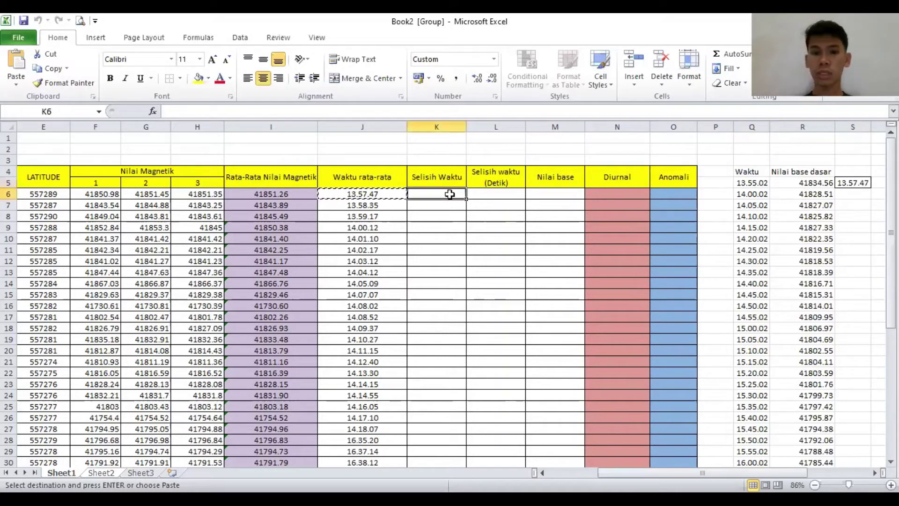
{"action": "type", "text": "="}
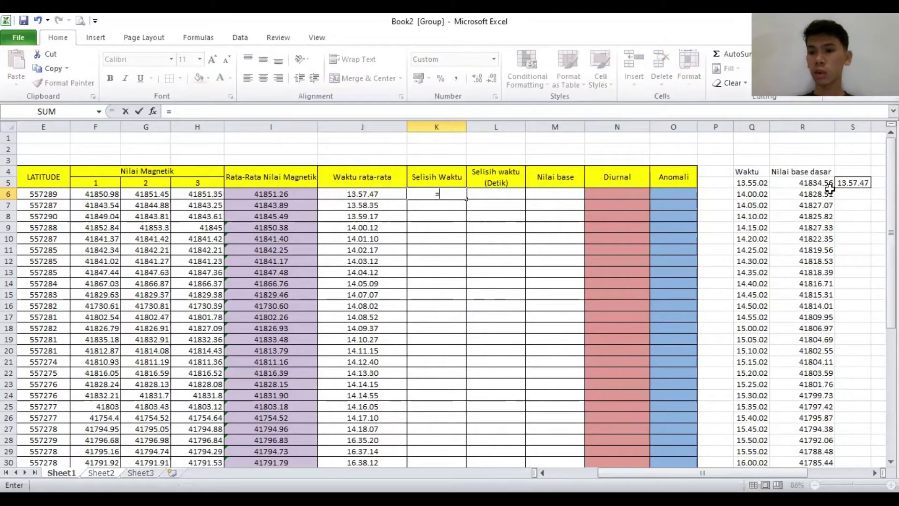
{"action": "left_click", "coordinate": [355, 194]}
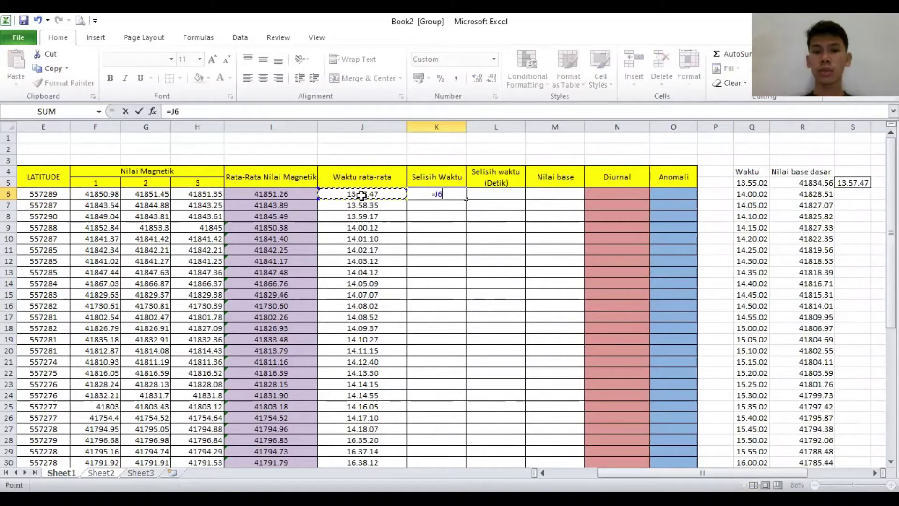
{"action": "type", "text": "-"}
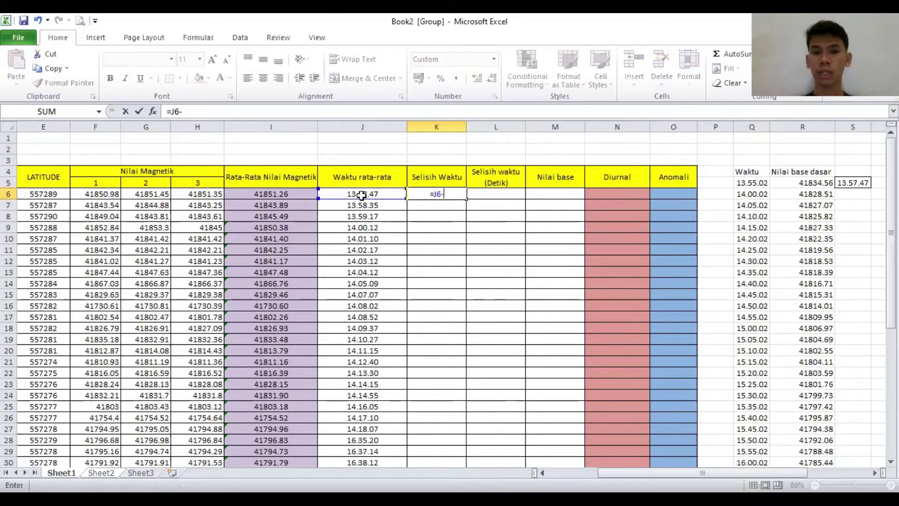
{"action": "left_click", "coordinate": [757, 184]}
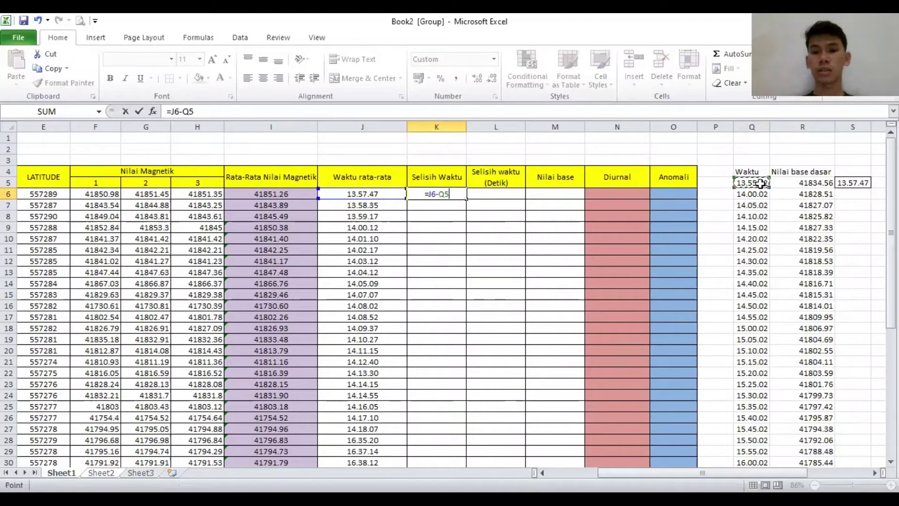
{"action": "key", "text": "Return"}
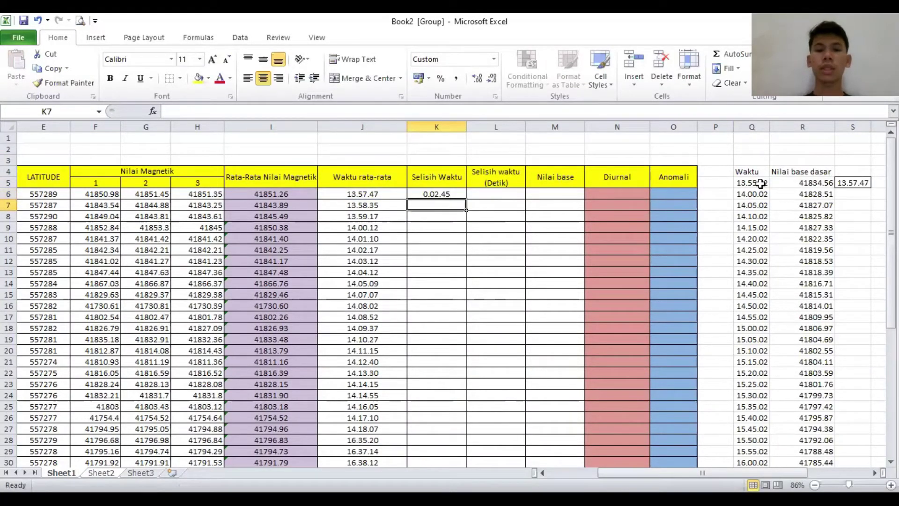
{"action": "left_click", "coordinate": [435, 195]}
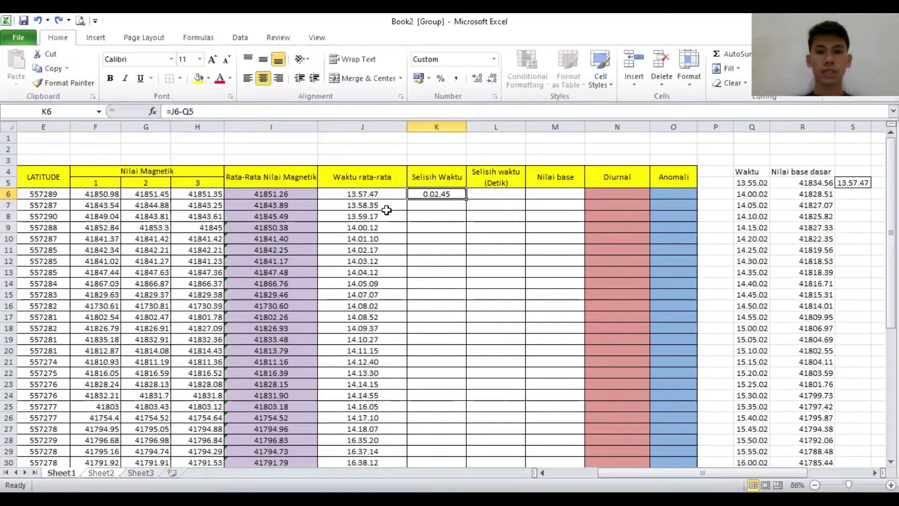
{"action": "scroll", "coordinate": [516, 361], "scroll_direction": "right", "scroll_amount": 1}
{"action": "scroll", "coordinate": [516, 361], "scroll_direction": "left", "scroll_amount": 2}
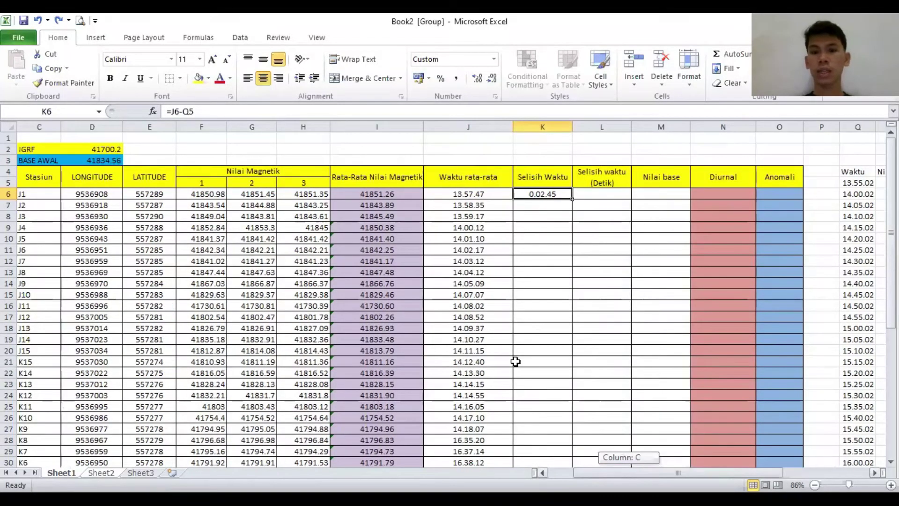
{"action": "left_click", "coordinate": [544, 204]}
{"action": "left_click", "coordinate": [550, 194]}
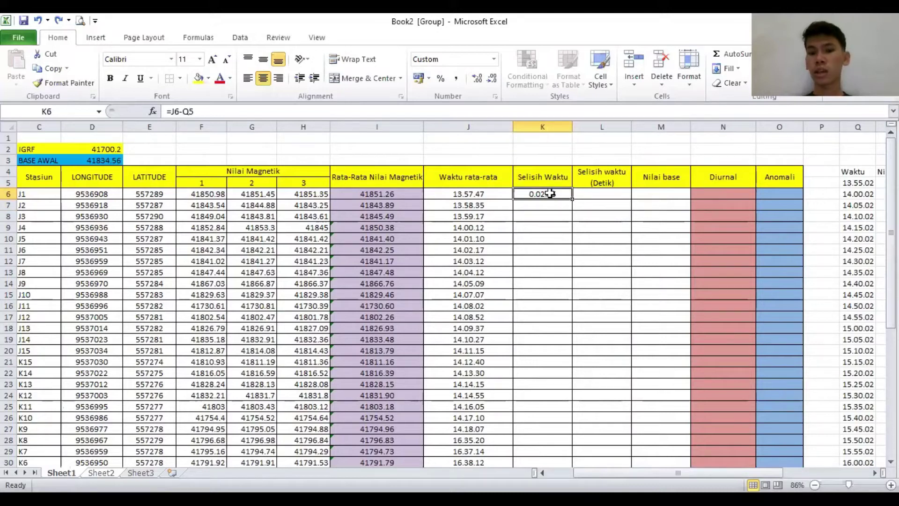
Try filling the Selisih Waktu formula from K6 down the column for all stations, and undo the fill.
{"action": "double_click", "coordinate": [573, 200]}
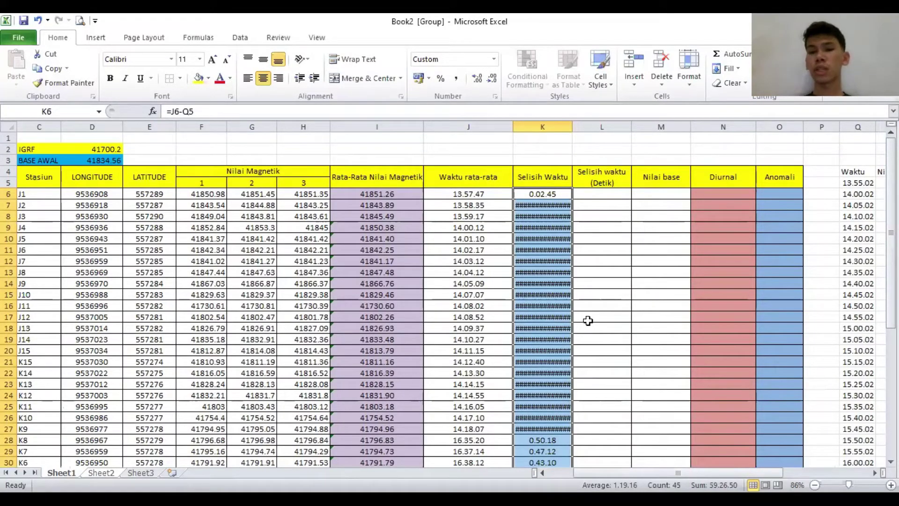
{"action": "mouse_move", "coordinate": [557, 277]}
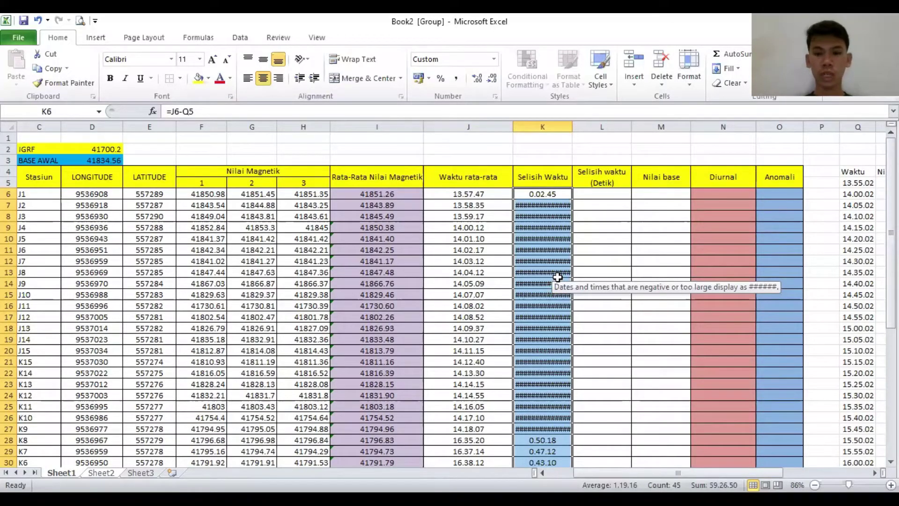
{"action": "key", "text": "ctrl+z"}
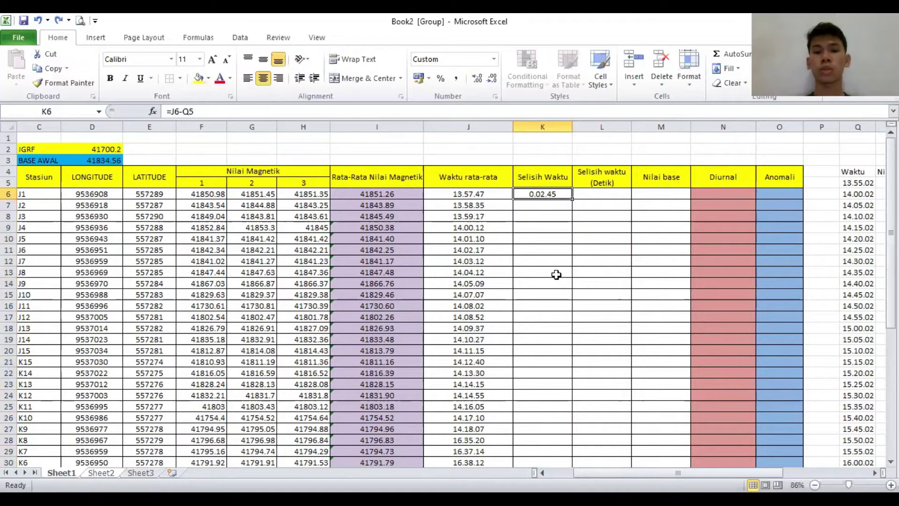
{"action": "left_click", "coordinate": [556, 205]}
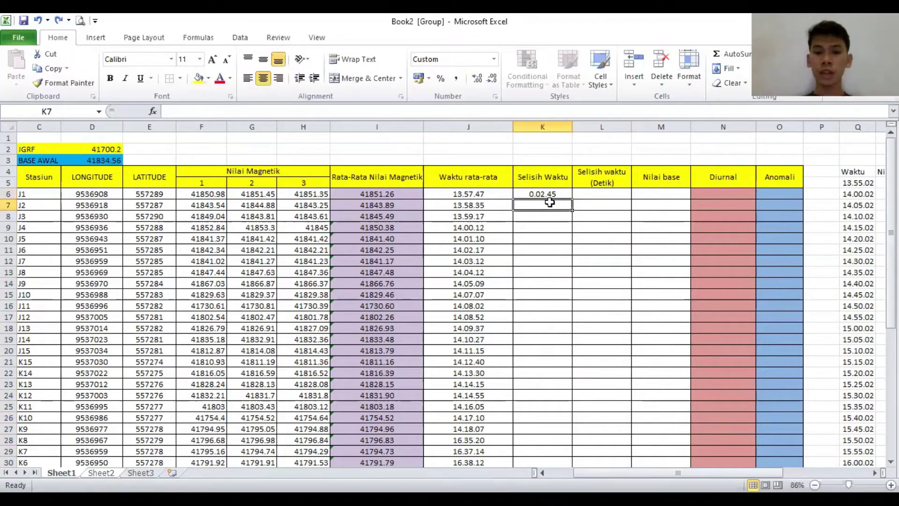
{"action": "left_click", "coordinate": [553, 194]}
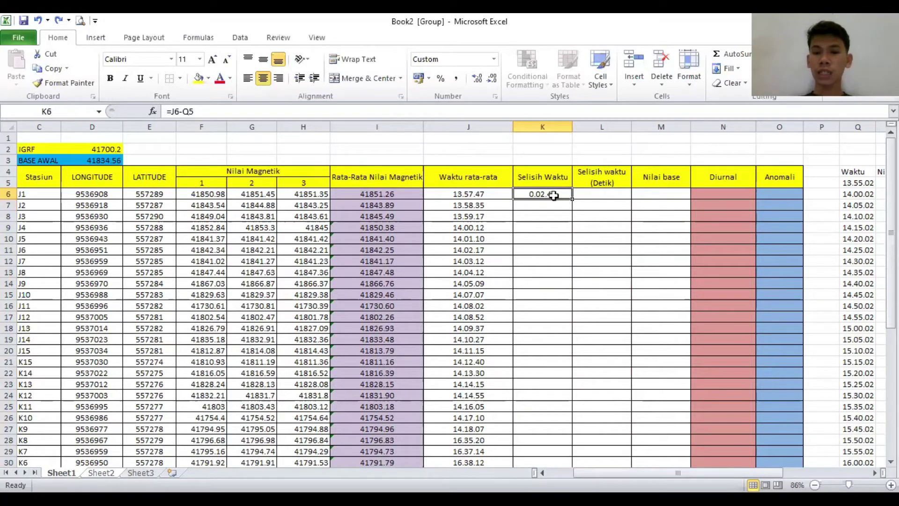
Enter 165 in L6 as station J1's time difference in seconds under Selisih waktu (Detik).
{"action": "key", "text": "Right"}
{"action": "key", "text": "Right"}
{"action": "key", "text": "Right"}
{"action": "key", "text": "Right"}
{"action": "key", "text": "Right"}
{"action": "key", "text": "Right"}
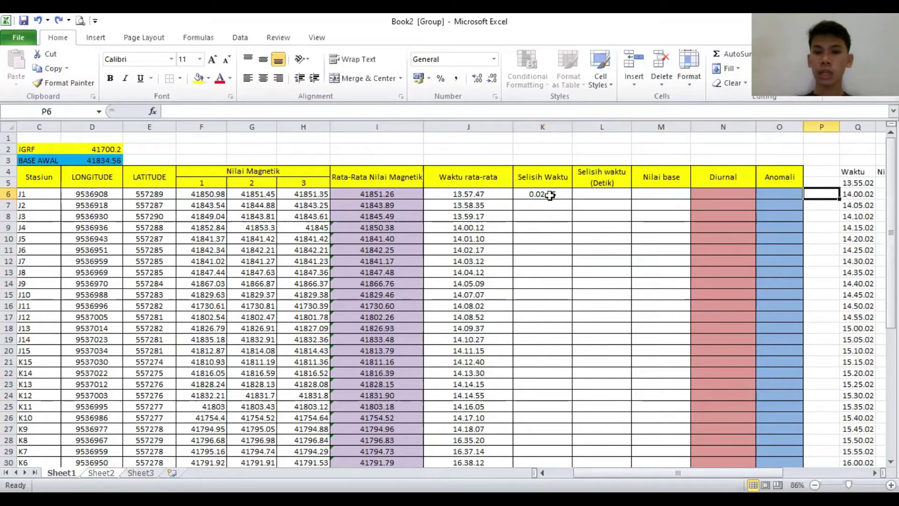
{"action": "key", "text": "Right"}
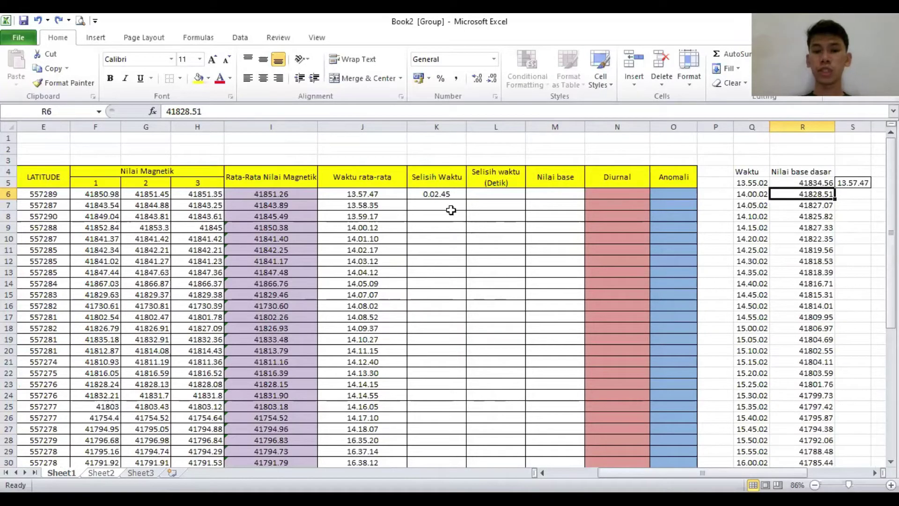
{"action": "left_click", "coordinate": [506, 193]}
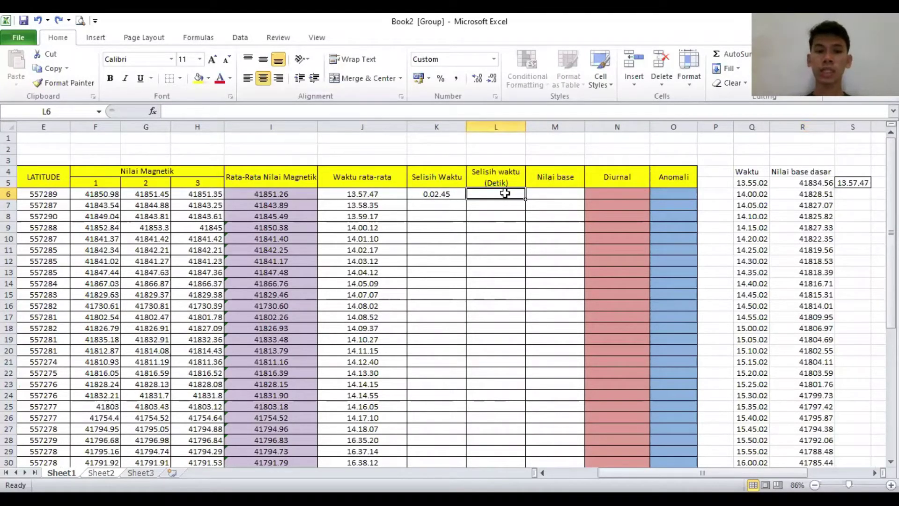
{"action": "left_click", "coordinate": [459, 194]}
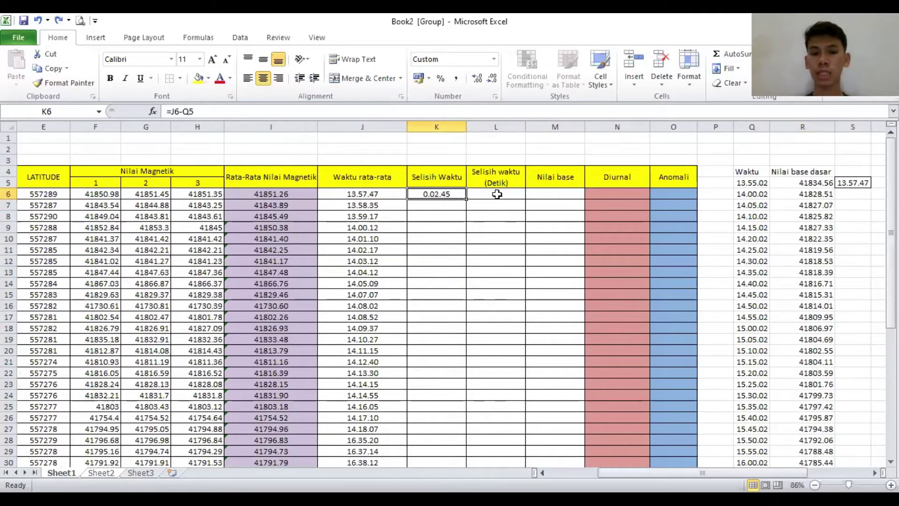
{"action": "left_click", "coordinate": [497, 194]}
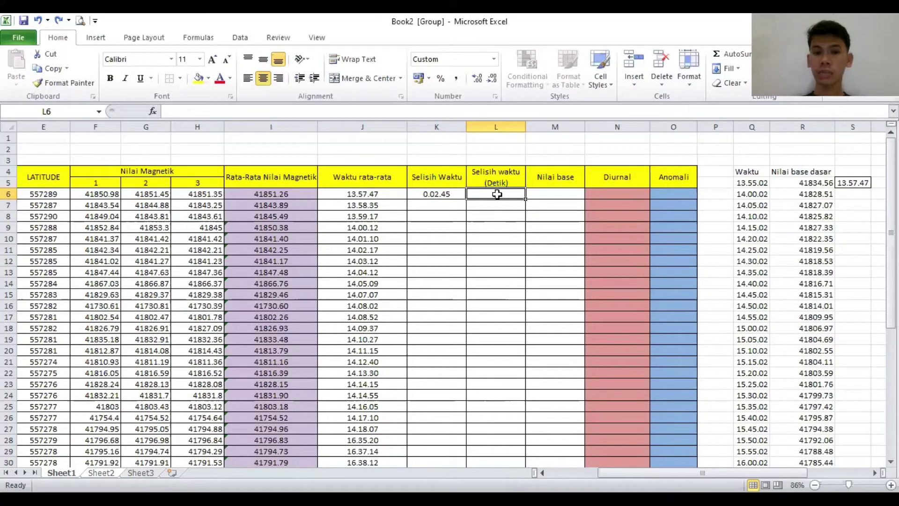
{"action": "type", "text": "165"}
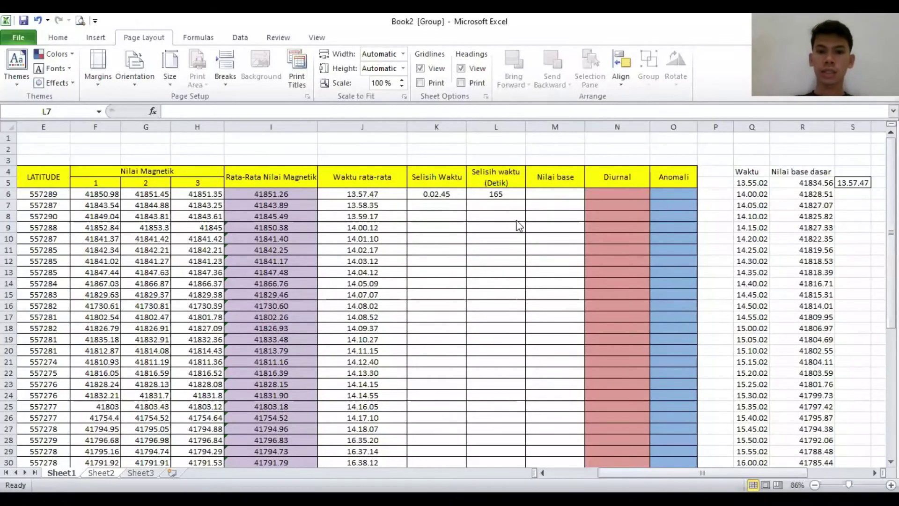
{"action": "left_click", "coordinate": [498, 195]}
{"action": "left_click", "coordinate": [498, 195]}
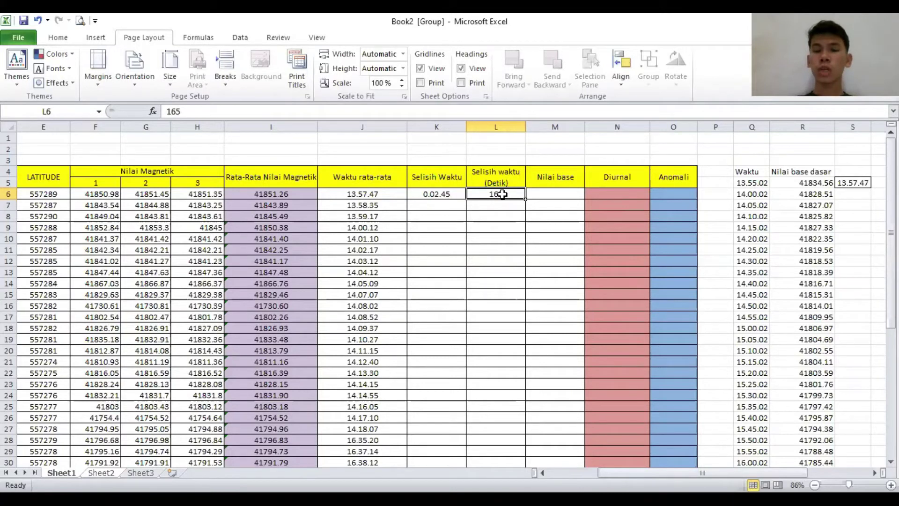
Start a formula in M6, station J1's Nilai base cell.
{"action": "left_click", "coordinate": [556, 194]}
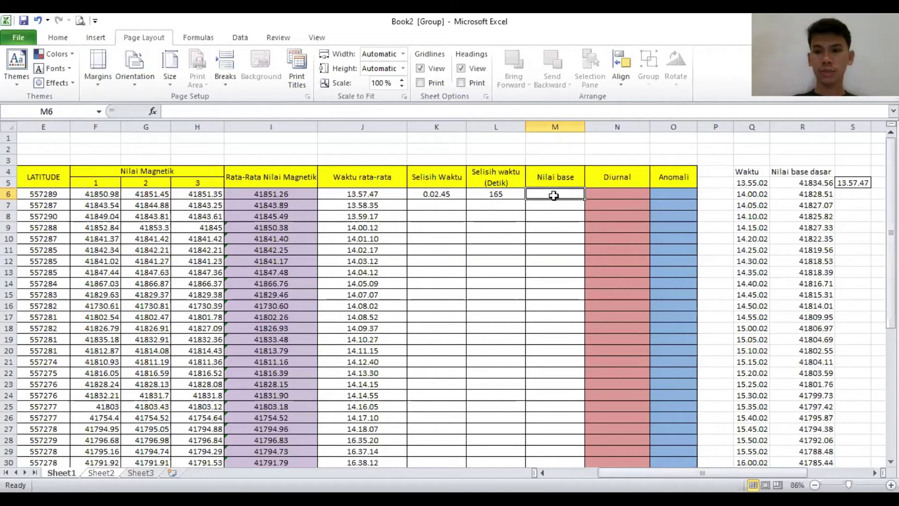
{"action": "type", "text": "="}
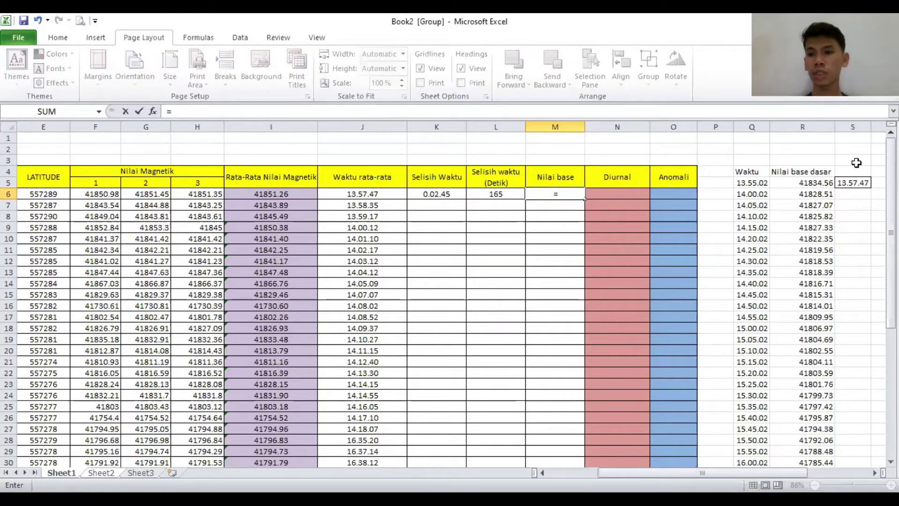
{"action": "left_click", "coordinate": [855, 184]}
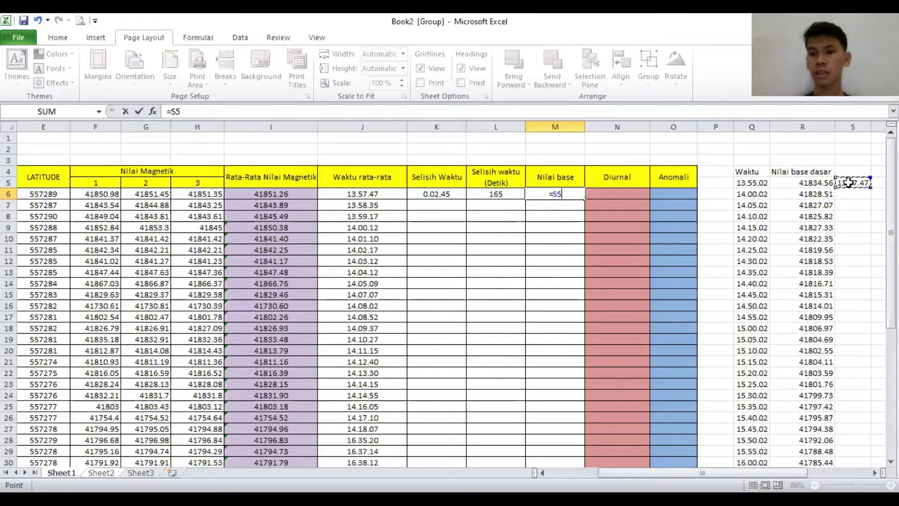
{"action": "key", "text": "Up"}
{"action": "left_click", "coordinate": [853, 183]}
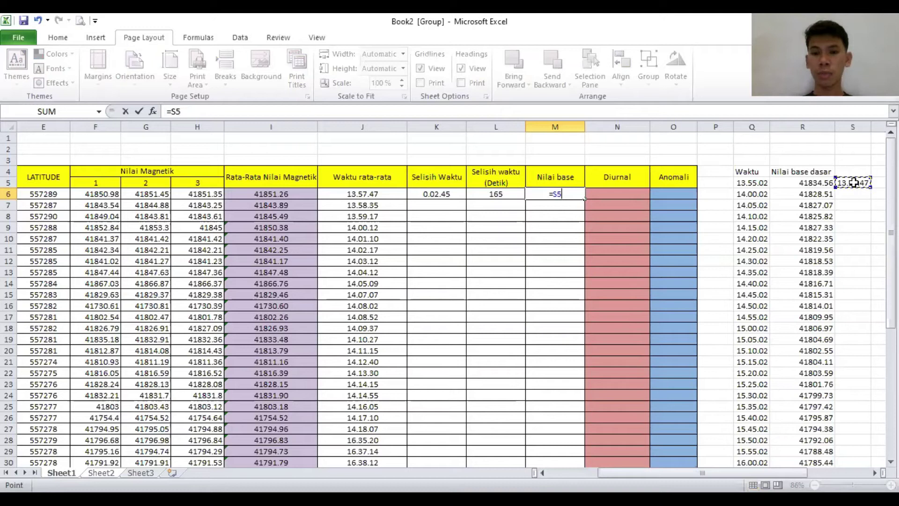
{"action": "key", "text": "BackSpace"}
{"action": "key", "text": "BackSpace"}
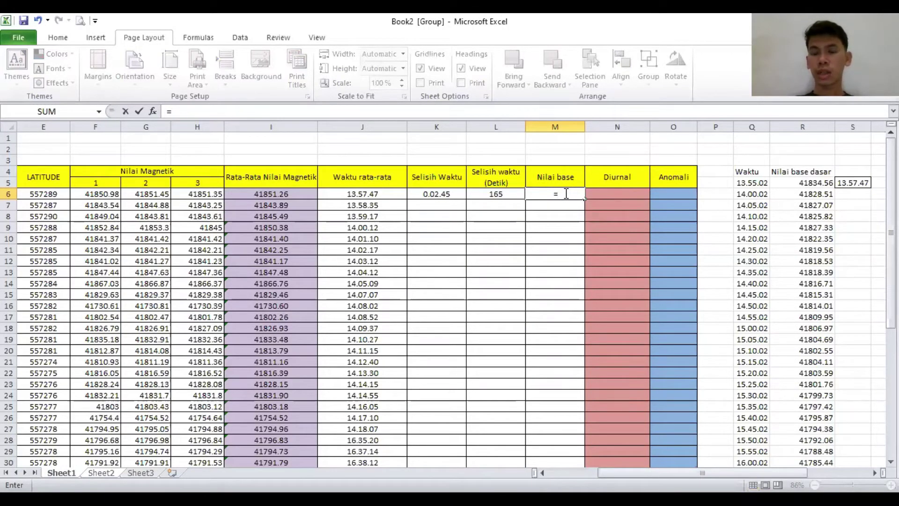
{"action": "left_click", "coordinate": [817, 194]}
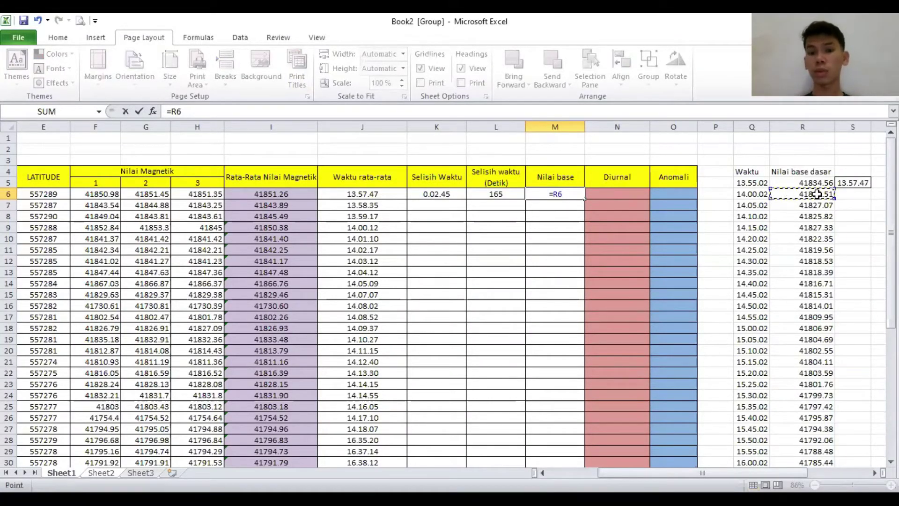
{"action": "key", "text": "BackSpace"}
{"action": "key", "text": "BackSpace"}
Build the first part of the M6 formula as =(((R6-R5)/, using the base readings on either side of J1's time.
{"action": "type", "text": "((("}
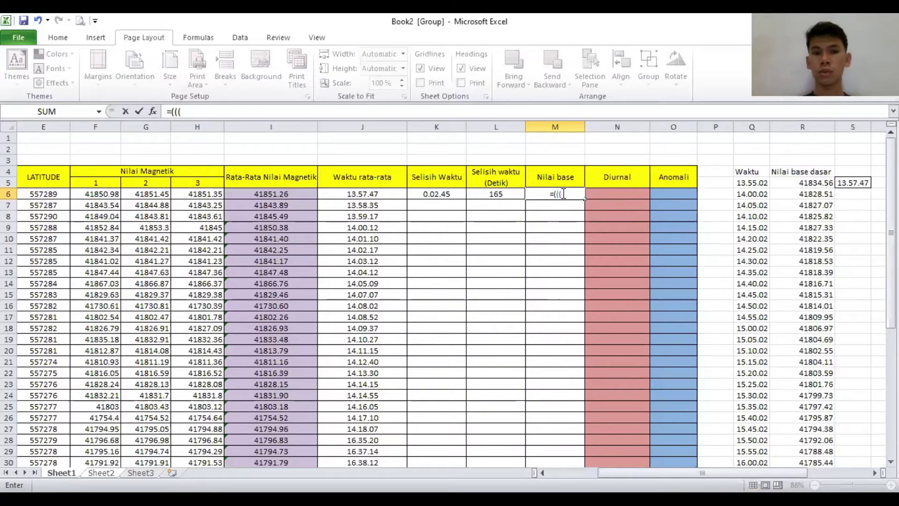
{"action": "left_click", "coordinate": [820, 194]}
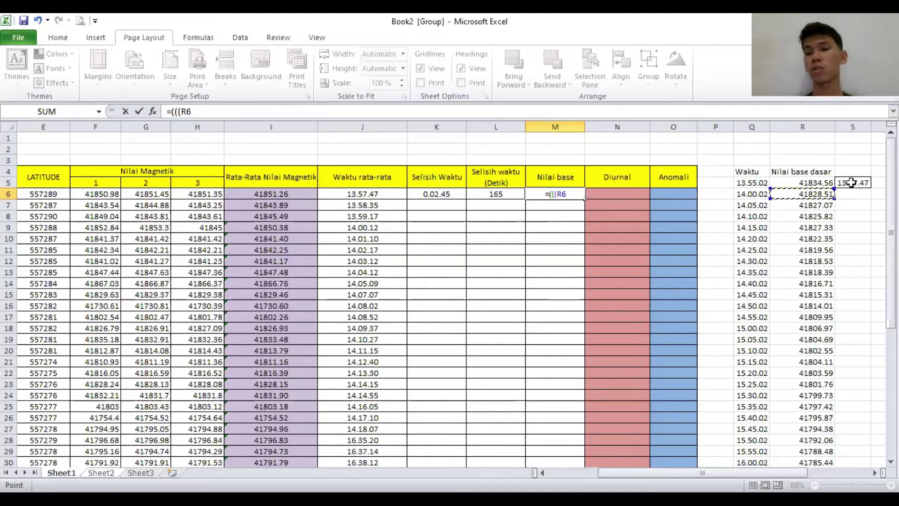
{"action": "type", "text": "-"}
{"action": "left_click", "coordinate": [816, 183]}
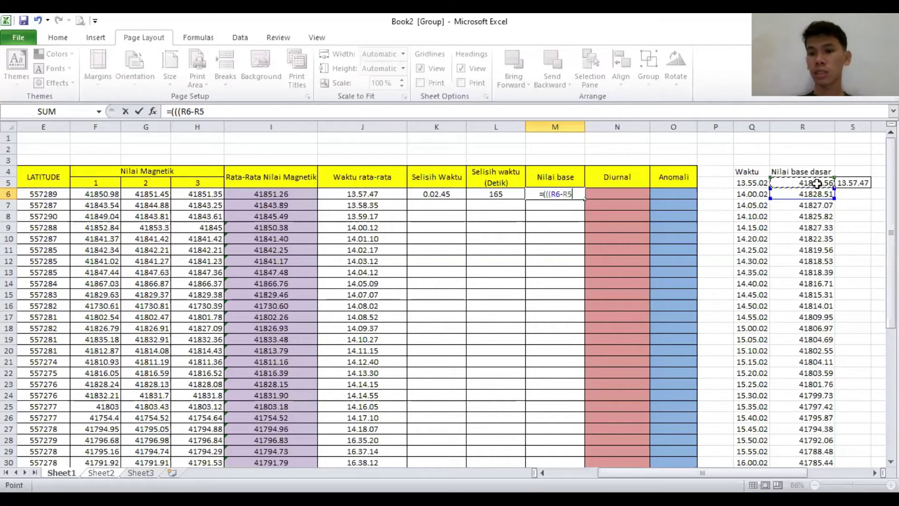
{"action": "type", "text": ")"}
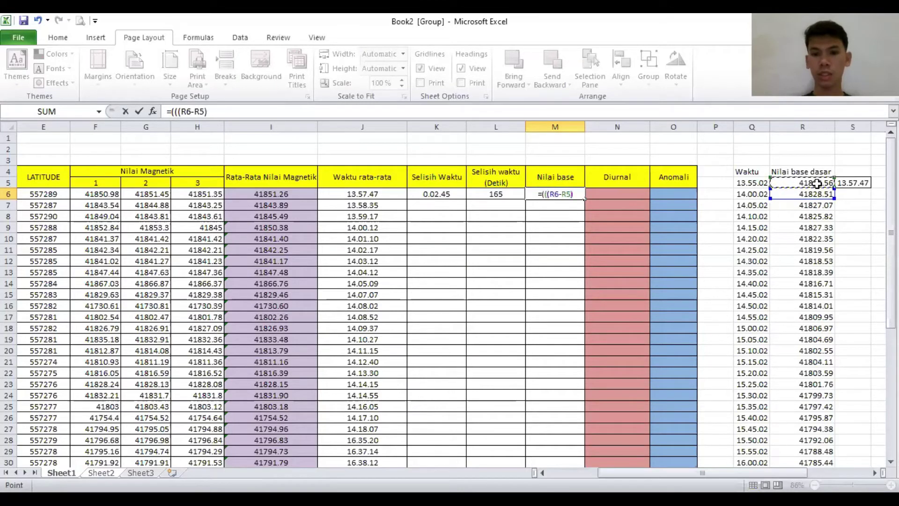
{"action": "type", "text": "/"}
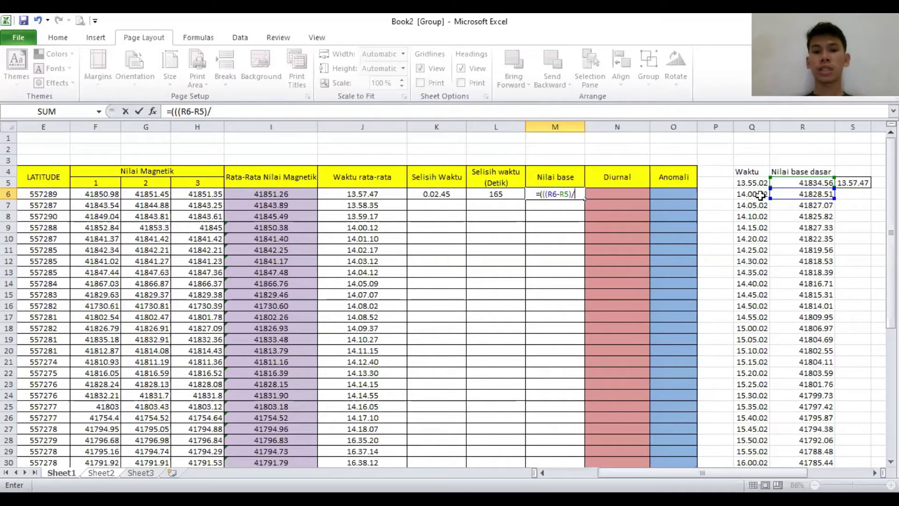
{"action": "left_click", "coordinate": [494, 195]}
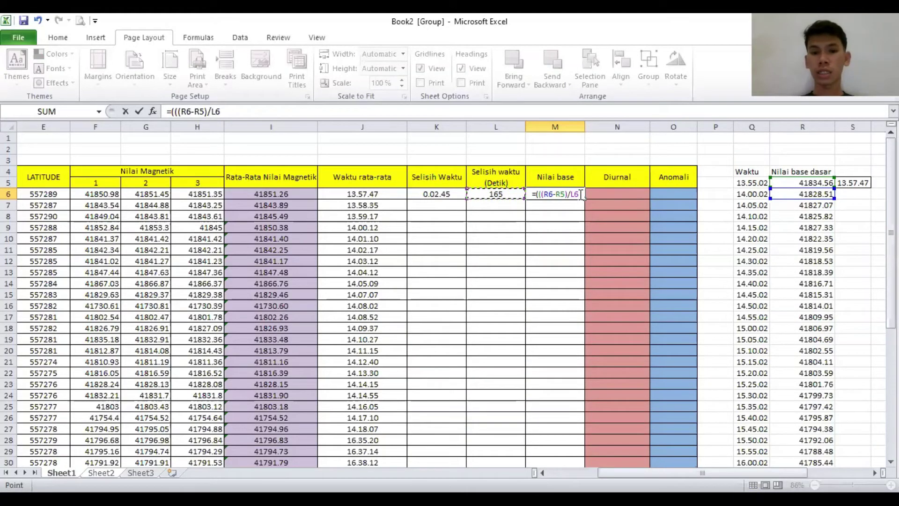
{"action": "key", "text": "BackSpace"}
{"action": "key", "text": "BackSpace"}
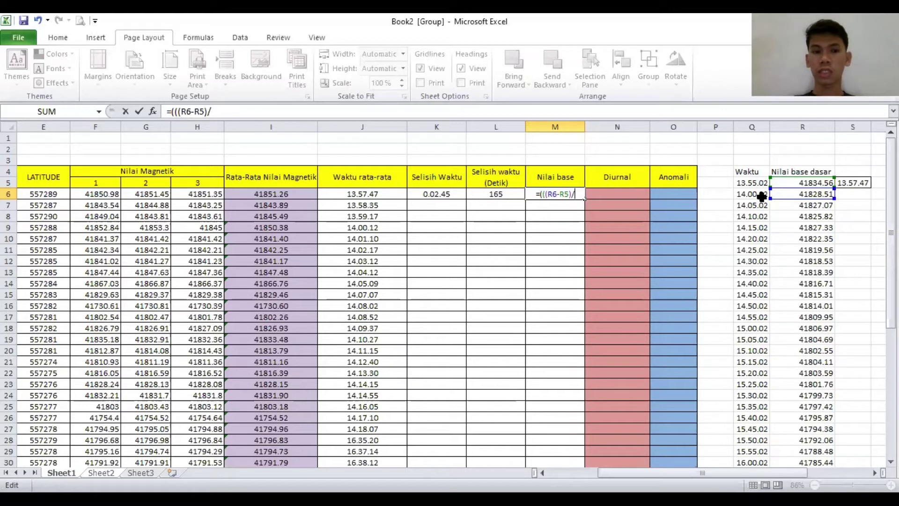
Extend the M6 formula with the 300-second divisor, the multiplication by L6 and the addition of R5: 300)*L6+R5.
{"action": "type", "text": "300"}
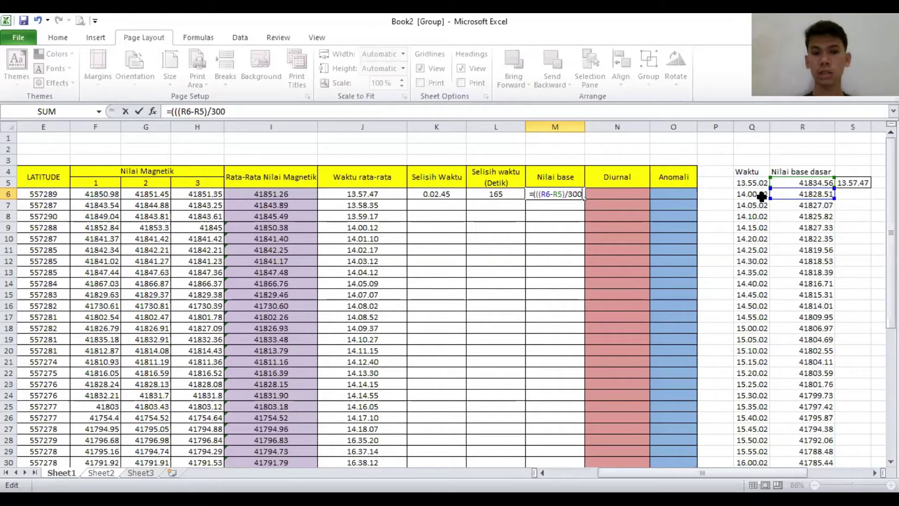
{"action": "type", "text": ")"}
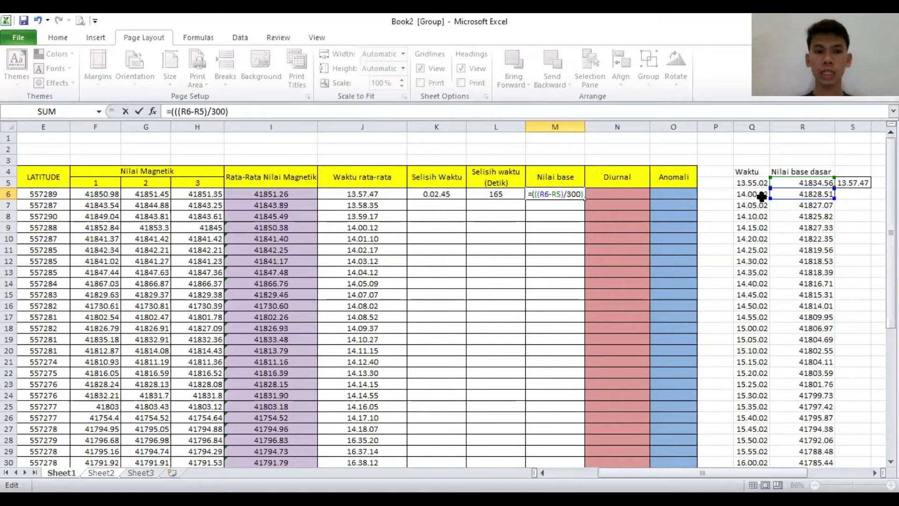
{"action": "type", "text": "*"}
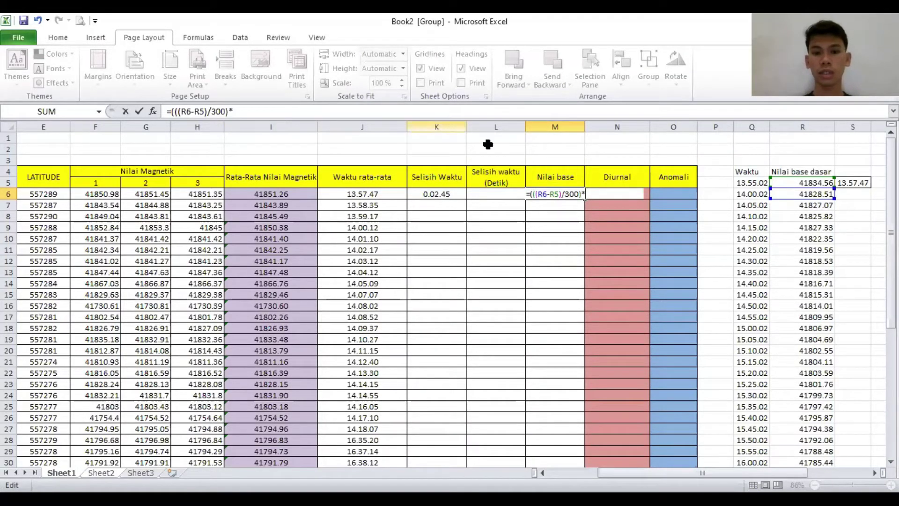
{"action": "type", "text": "L6"}
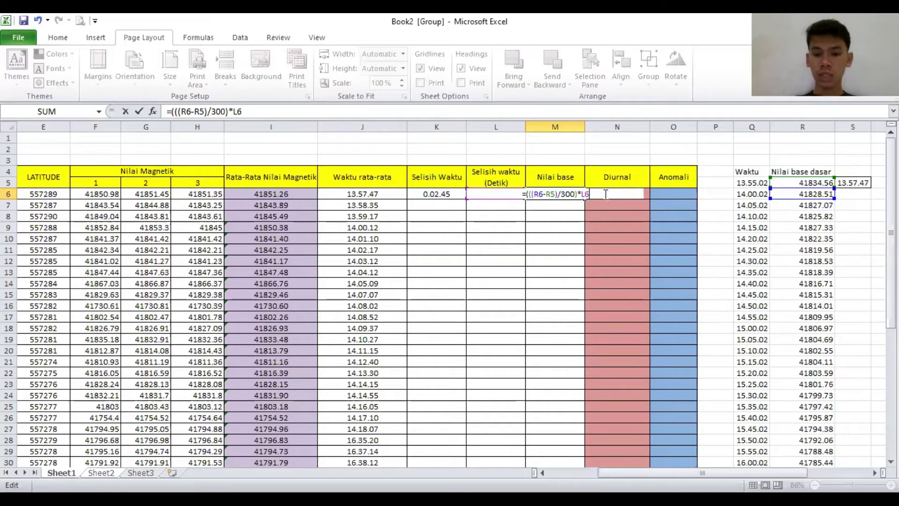
{"action": "type", "text": "+"}
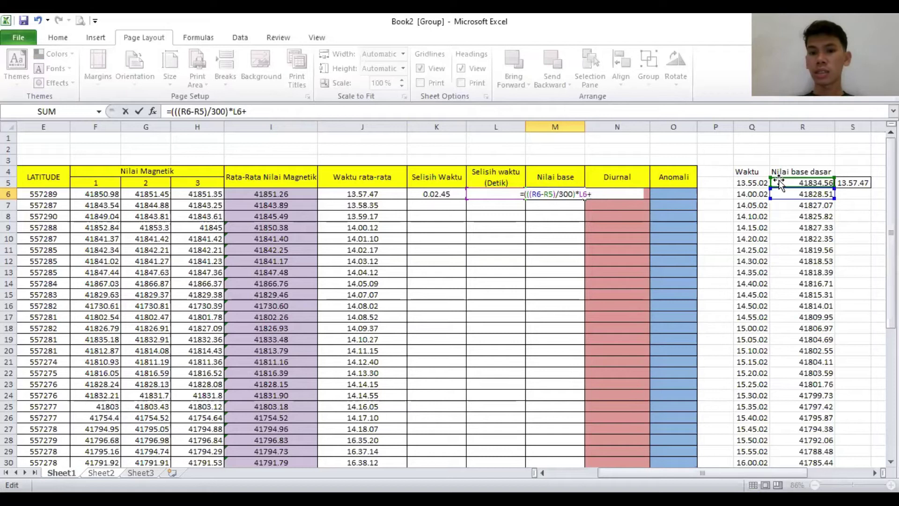
{"action": "left_click", "coordinate": [801, 183]}
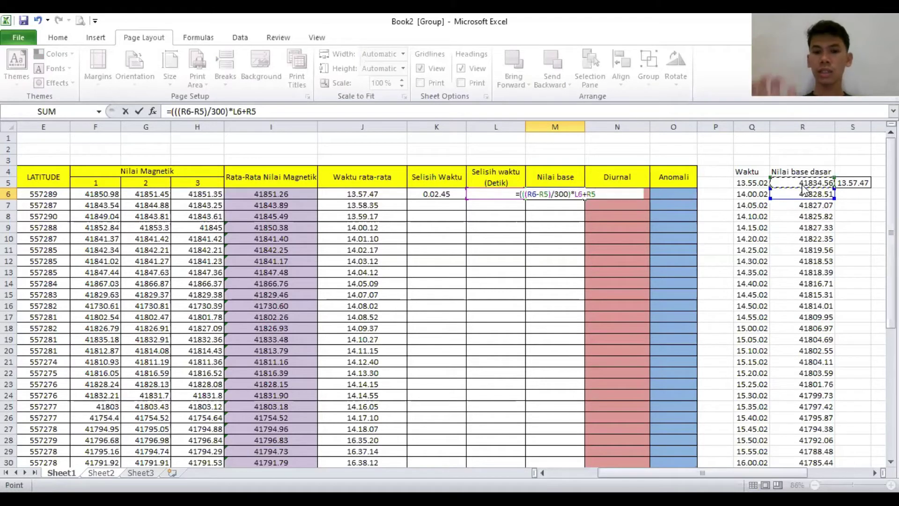
Reject the proposed correction and add the missing closing parenthesis after L6, so M6 contains =(((R6-R5)/300)*L6)+R5.
{"action": "key", "text": "Return"}
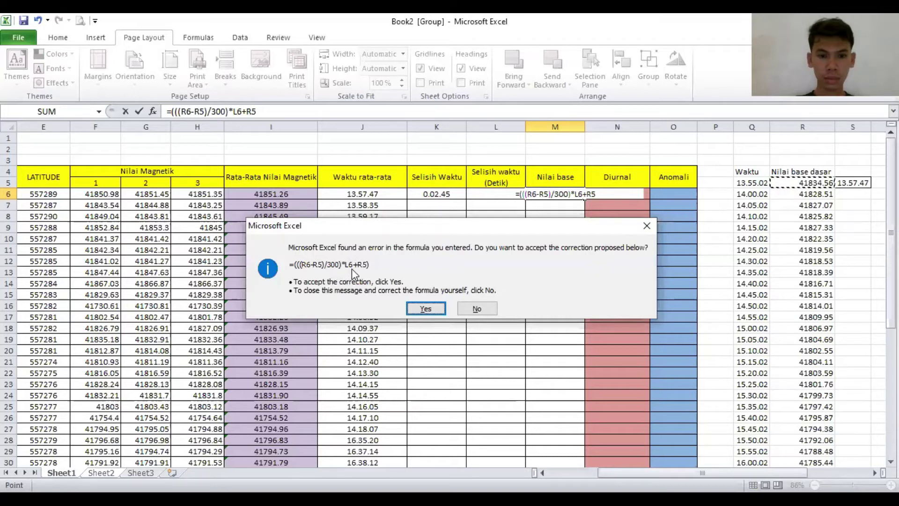
{"action": "left_click", "coordinate": [473, 306]}
{"action": "left_click", "coordinate": [450, 293]}
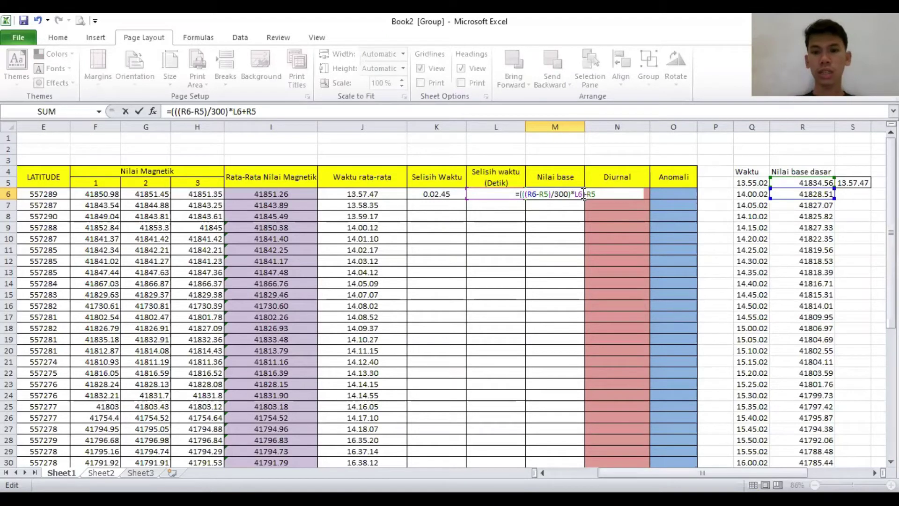
{"action": "type", "text": ")"}
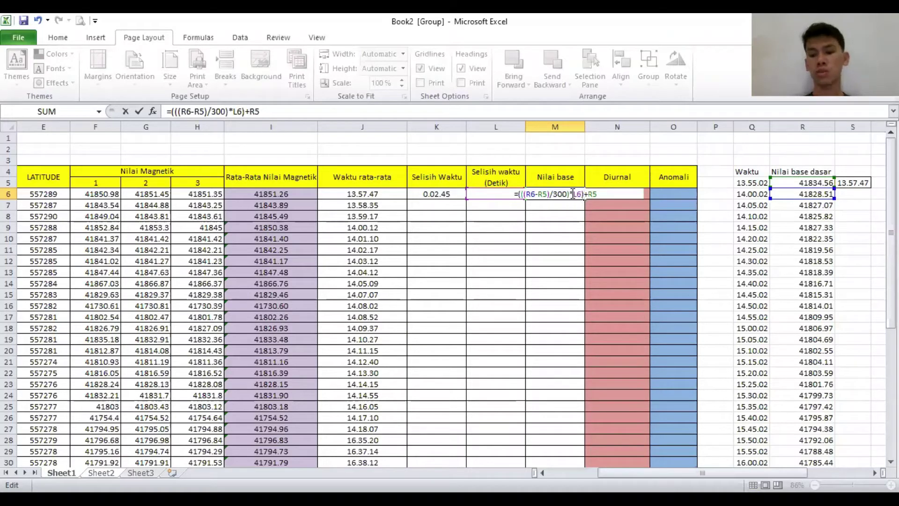
{"action": "key", "text": "Return"}
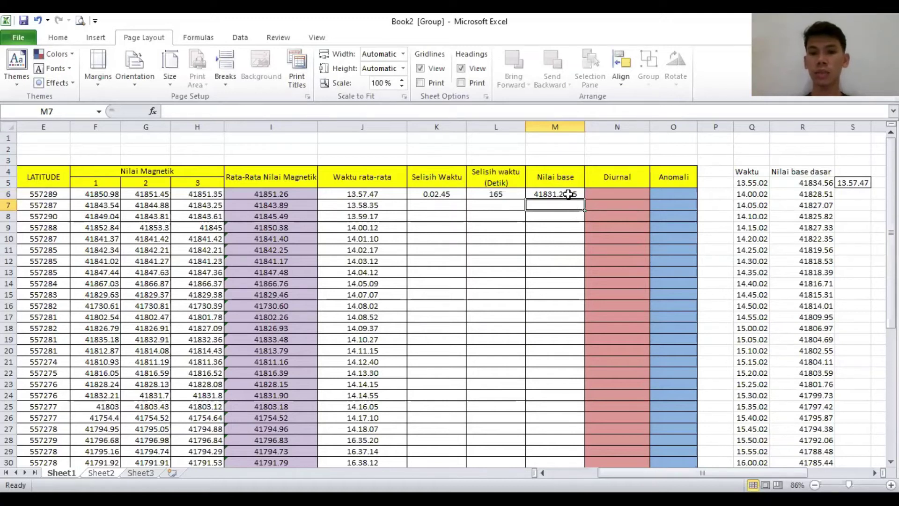
Review station J1's interpolated Nilai base formula in M6 alongside its Diurnal cell N6.
{"action": "left_click", "coordinate": [567, 194]}
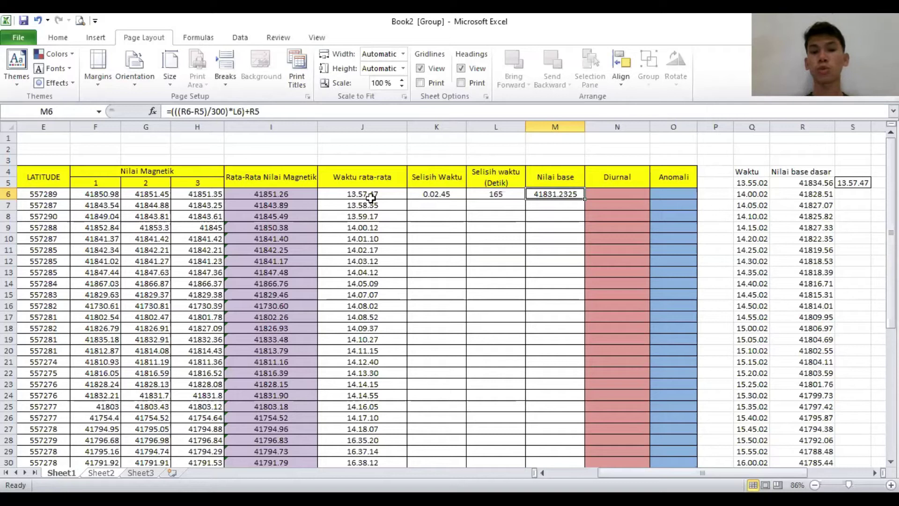
{"action": "left_click", "coordinate": [570, 204]}
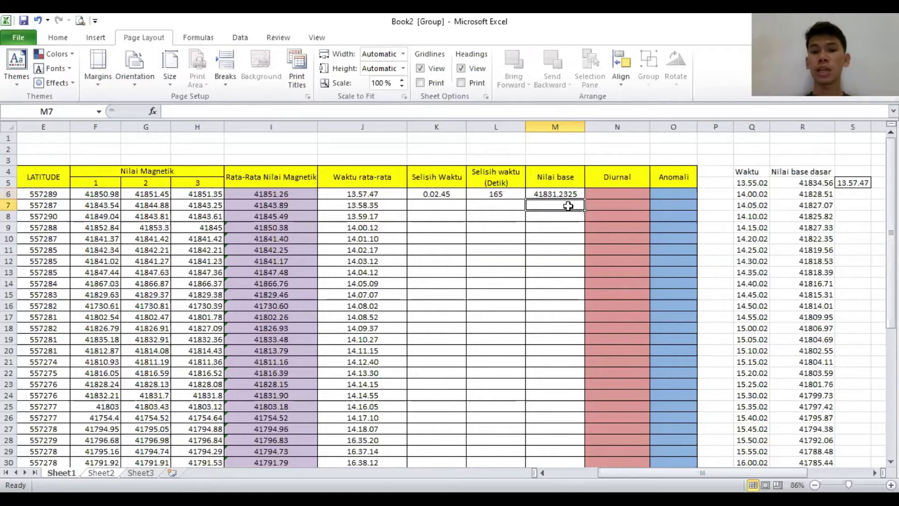
{"action": "left_click", "coordinate": [558, 194]}
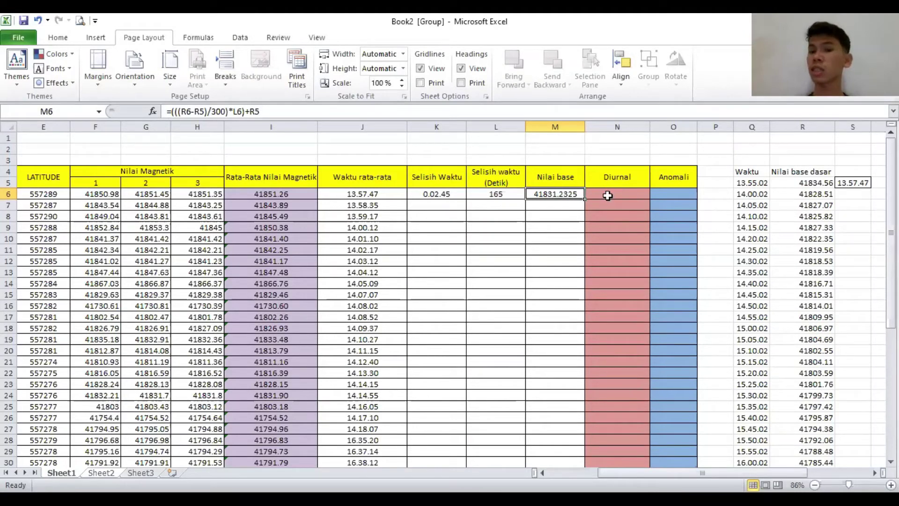
{"action": "left_click", "coordinate": [620, 195]}
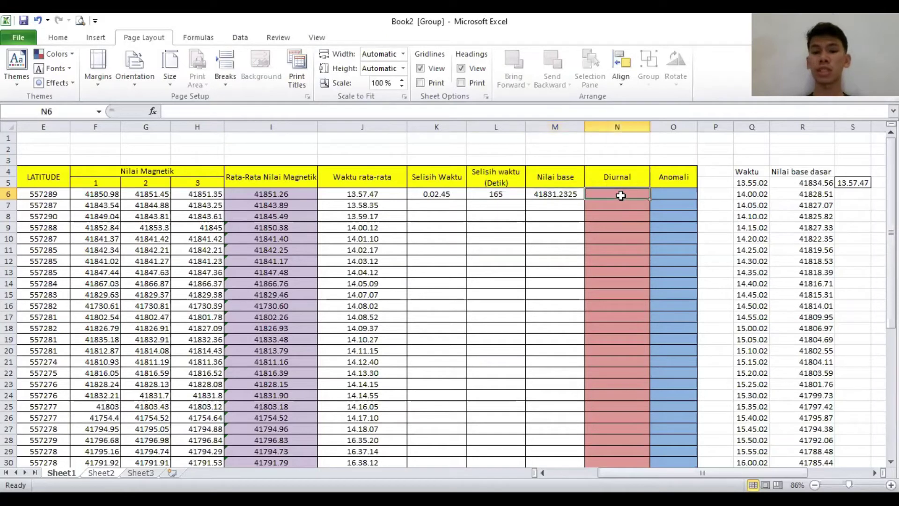
{"action": "left_click", "coordinate": [561, 198]}
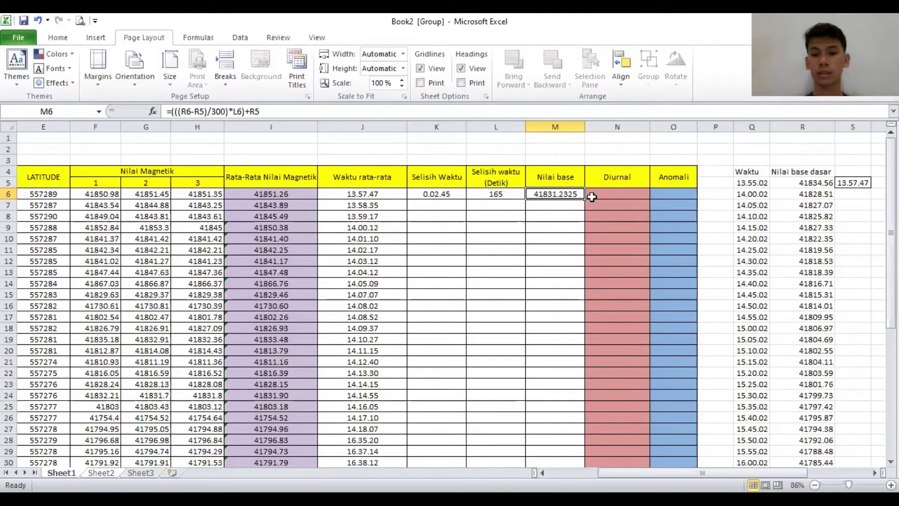
Calculate station J1's Diurnal value in N6 as =M6-$D$3, subtracting the fixed BASE AWAL value from its Nilai base.
{"action": "left_click", "coordinate": [627, 194]}
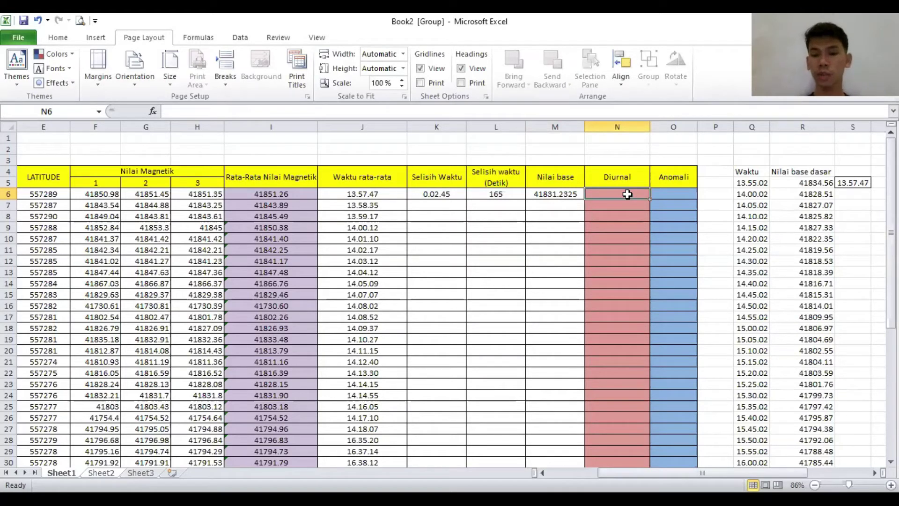
{"action": "type", "text": "="}
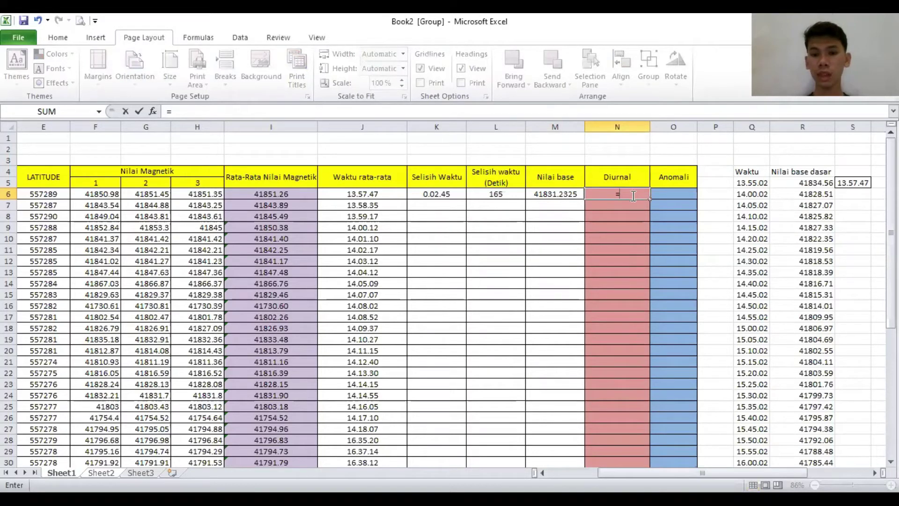
{"action": "left_click", "coordinate": [562, 195]}
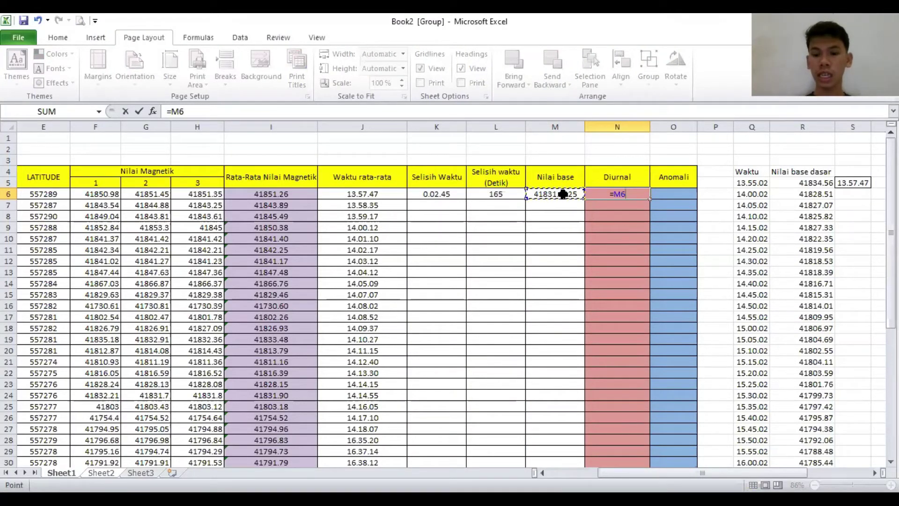
{"action": "type", "text": "-"}
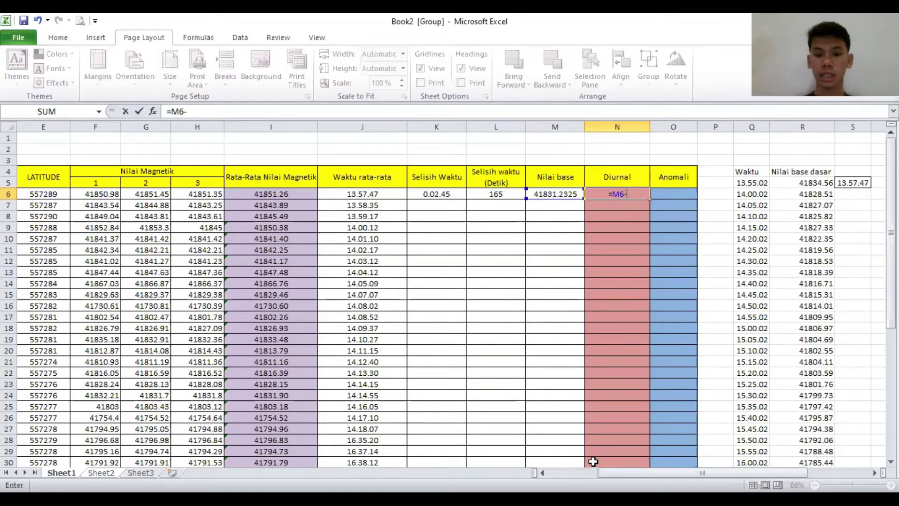
{"action": "left_click_drag", "start_coordinate": [608, 473], "coordinate": [561, 473]}
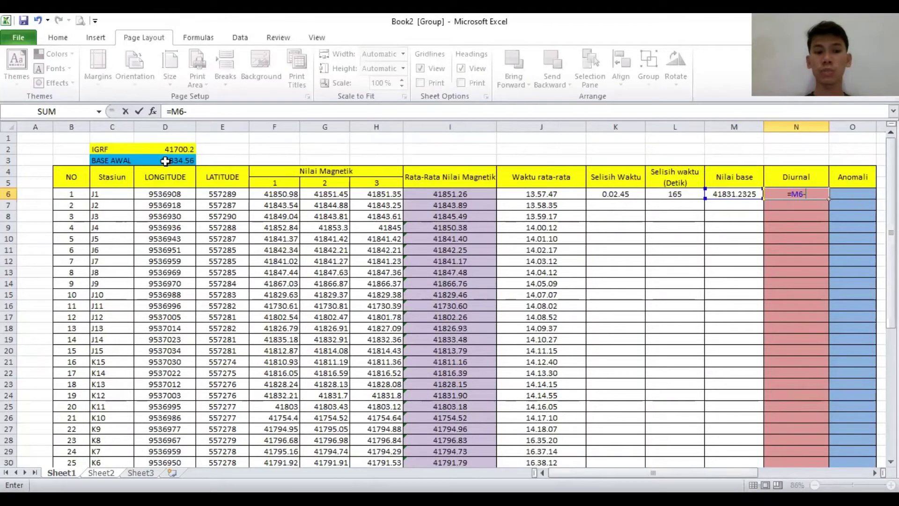
{"action": "left_click", "coordinate": [192, 111]}
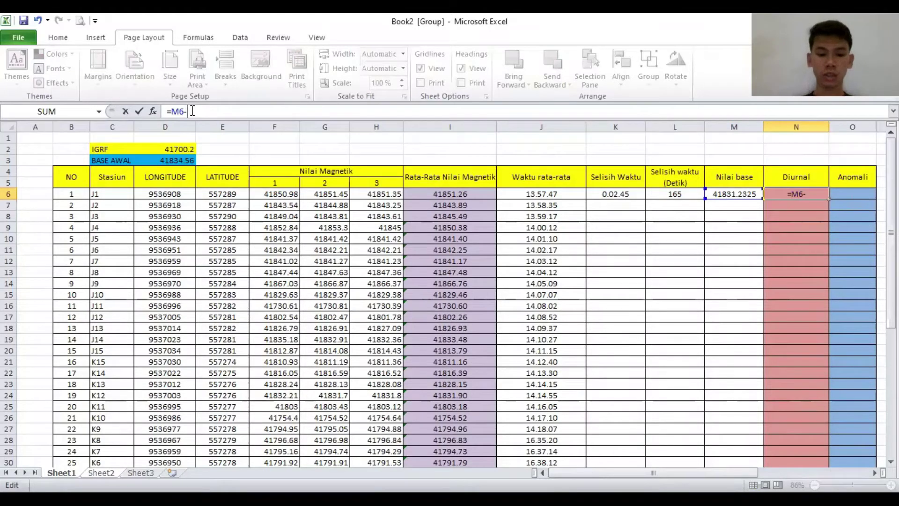
{"action": "type", "text": "$"}
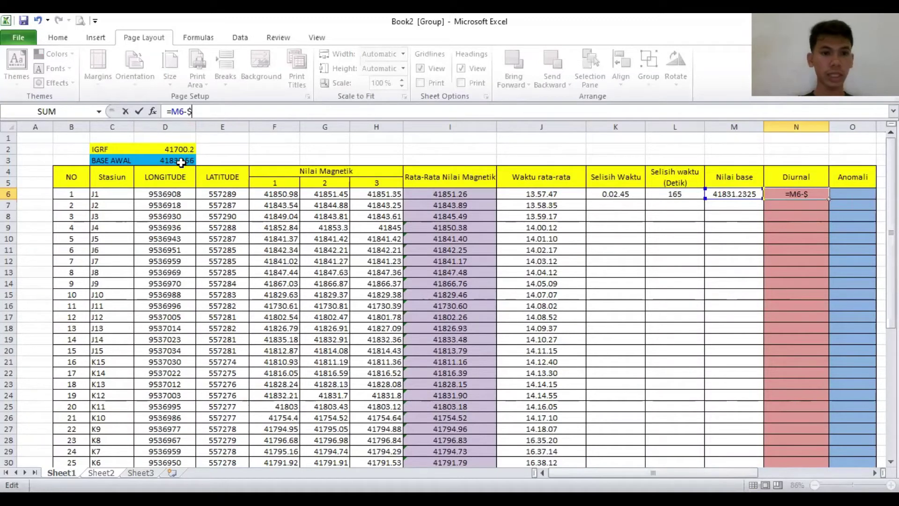
{"action": "type", "text": "D"}
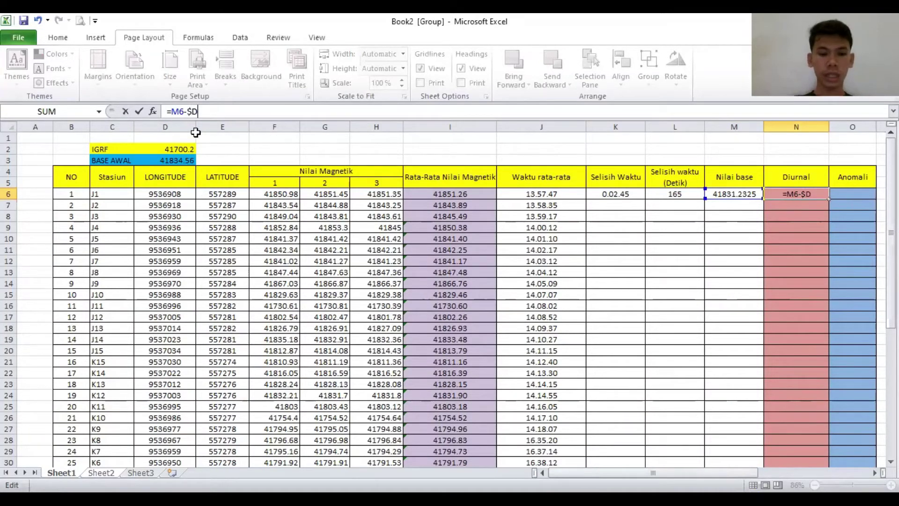
{"action": "type", "text": "$3"}
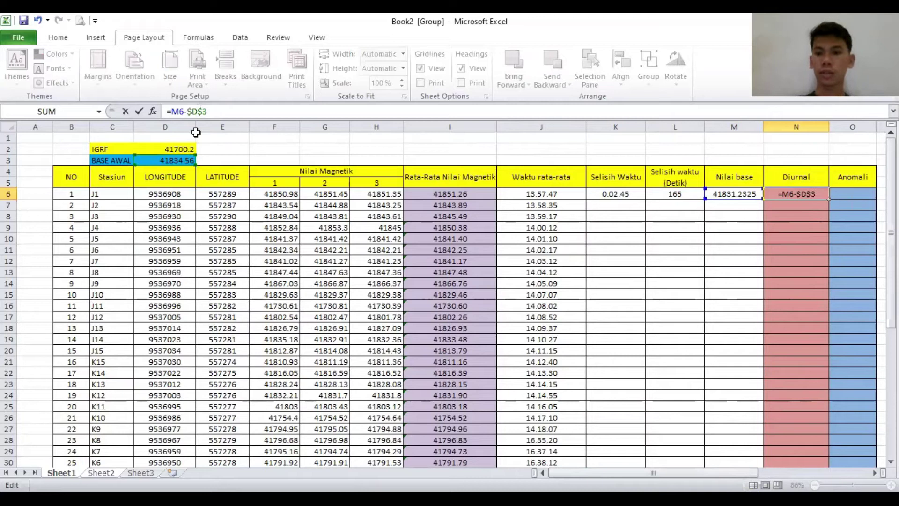
{"action": "left_click_drag", "start_coordinate": [562, 473], "coordinate": [599, 474]}
{"action": "key", "text": "Return"}
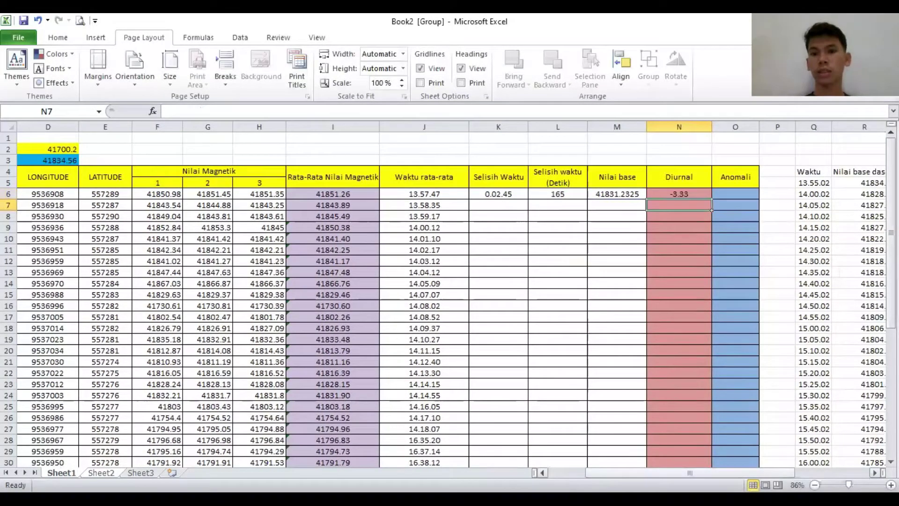
Compare the Diurnal formula in N6 with BASE AWAL in D3, the first base reading and time in R5 and Q5, and J1's time in J6.
{"action": "left_click", "coordinate": [689, 192]}
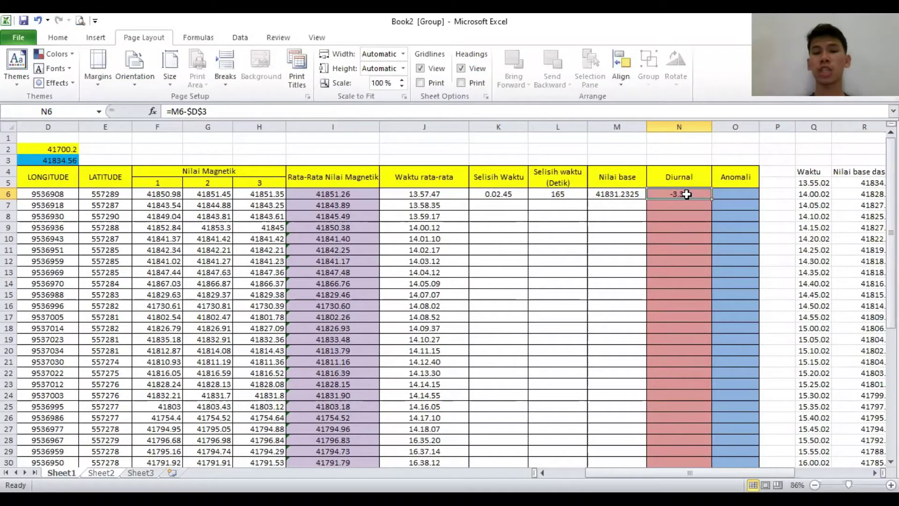
{"action": "left_click", "coordinate": [57, 161]}
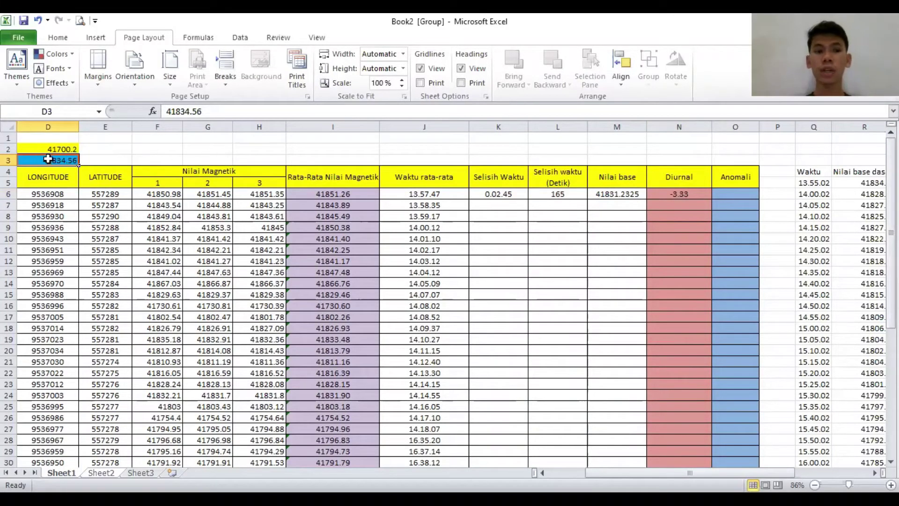
{"action": "left_click", "coordinate": [873, 183]}
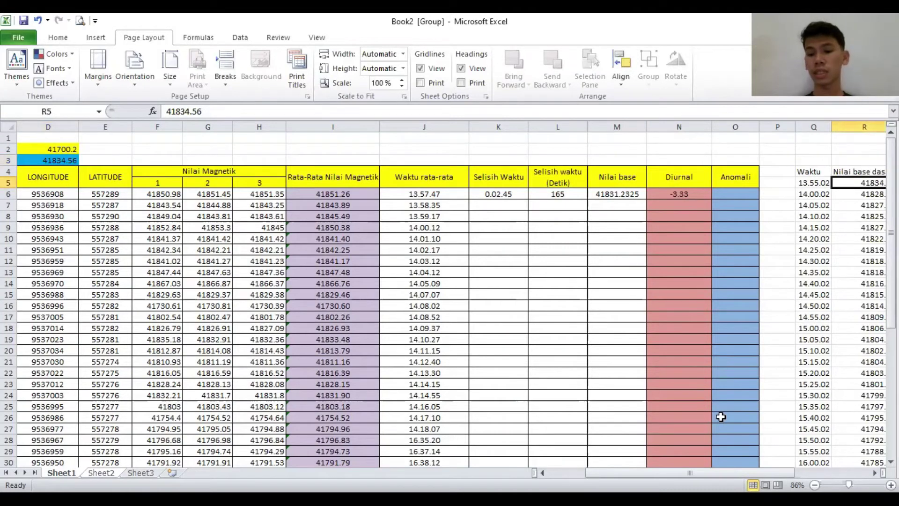
{"action": "left_click_drag", "start_coordinate": [724, 473], "coordinate": [750, 473]}
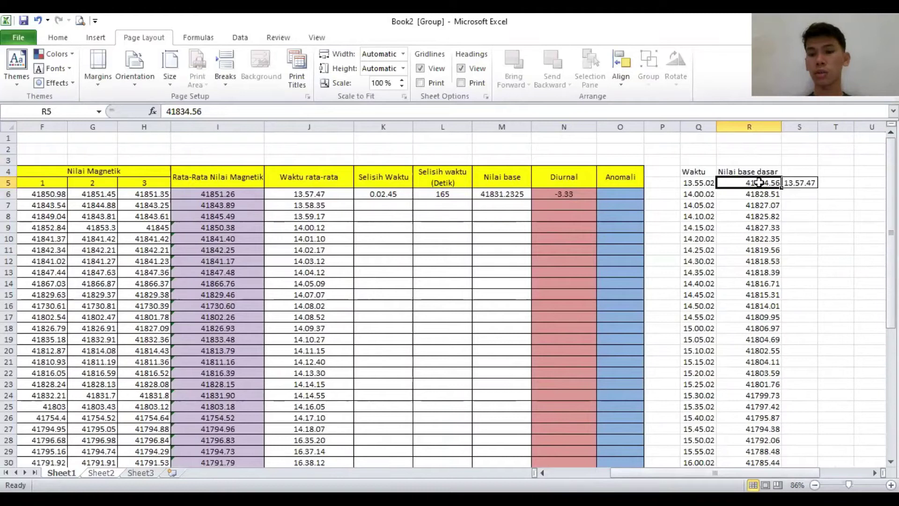
{"action": "left_click", "coordinate": [700, 183]}
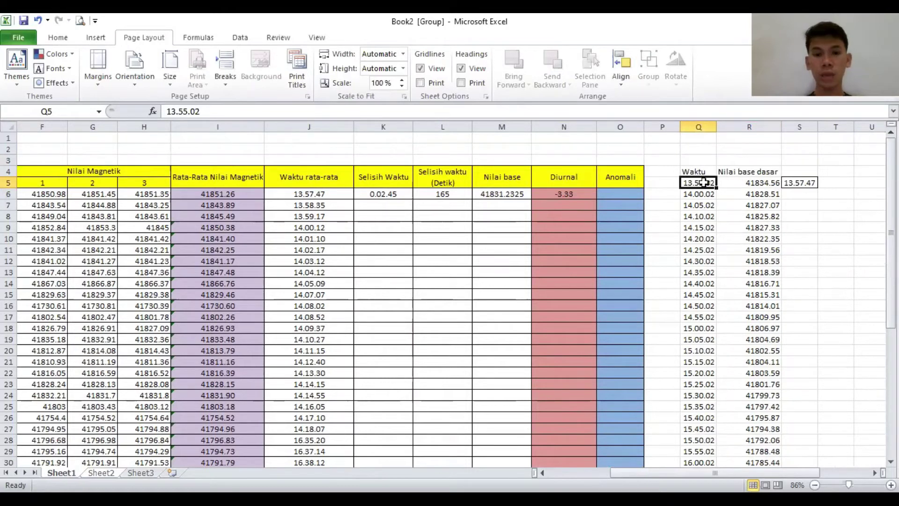
{"action": "left_click", "coordinate": [338, 194]}
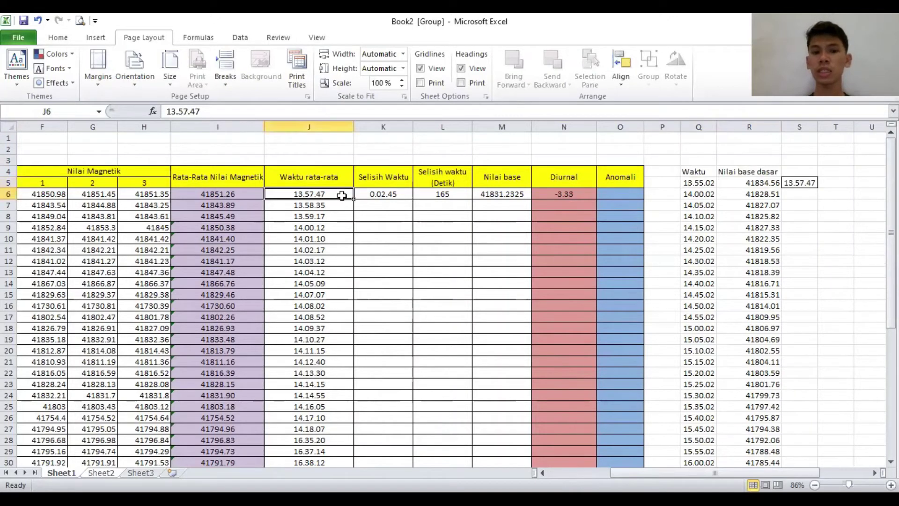
{"action": "left_click", "coordinate": [580, 196]}
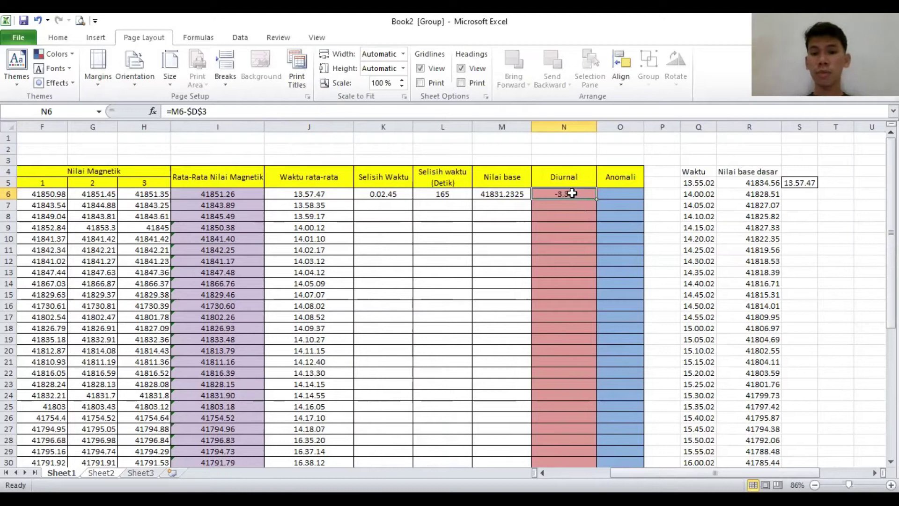
Build the first part of station J1's Anomali formula in O6 as =I6-$D$2, subtracting the fixed IGRF value from the average magnetic reading.
{"action": "left_click", "coordinate": [631, 196]}
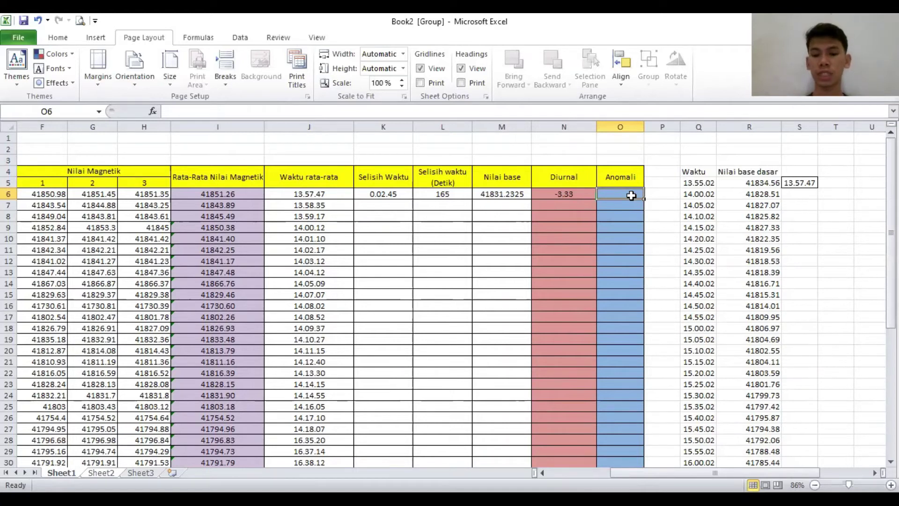
{"action": "type", "text": "="}
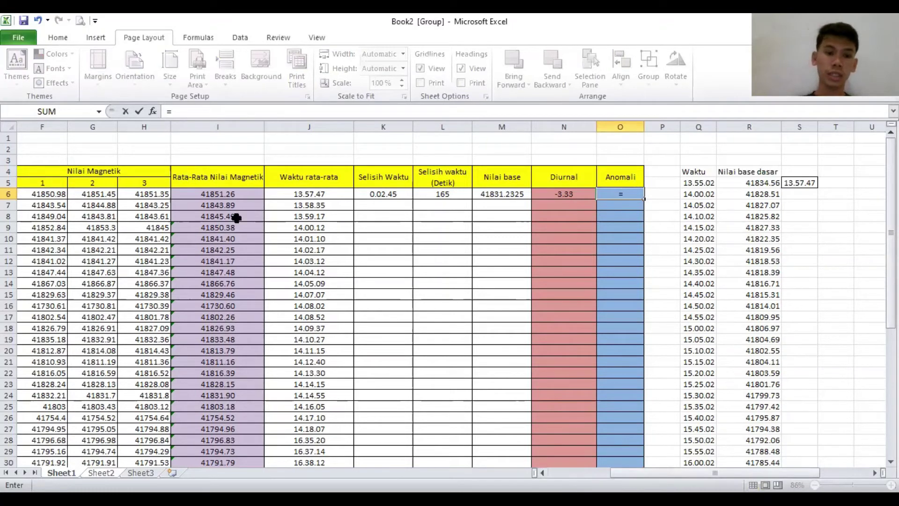
{"action": "left_click", "coordinate": [229, 195]}
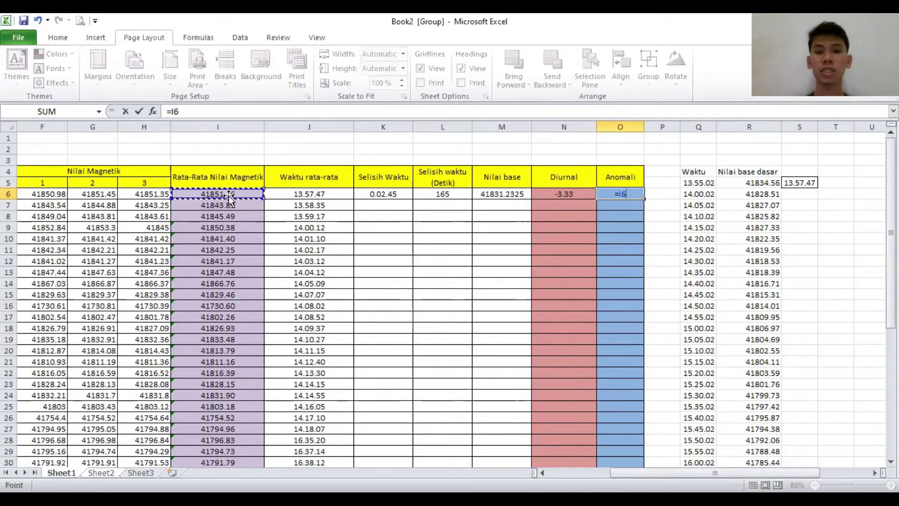
{"action": "type", "text": "-"}
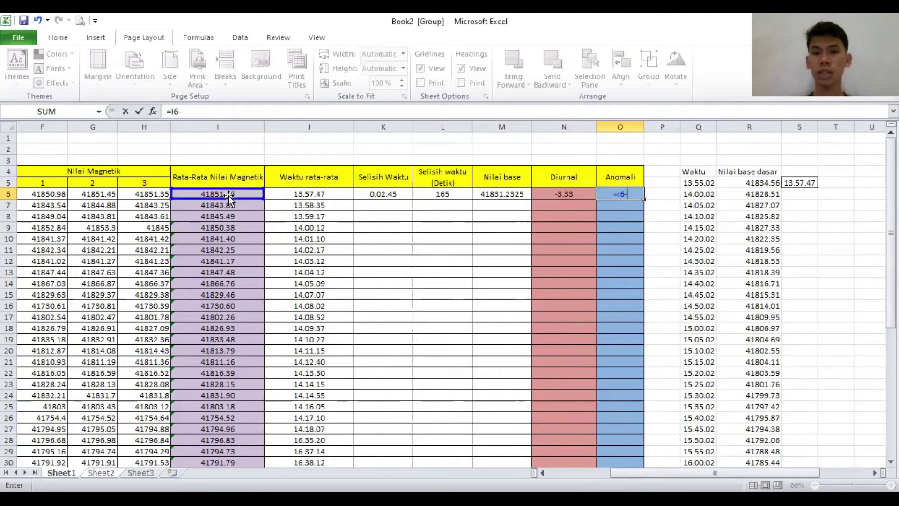
{"action": "left_click_drag", "start_coordinate": [640, 466], "coordinate": [602, 466]}
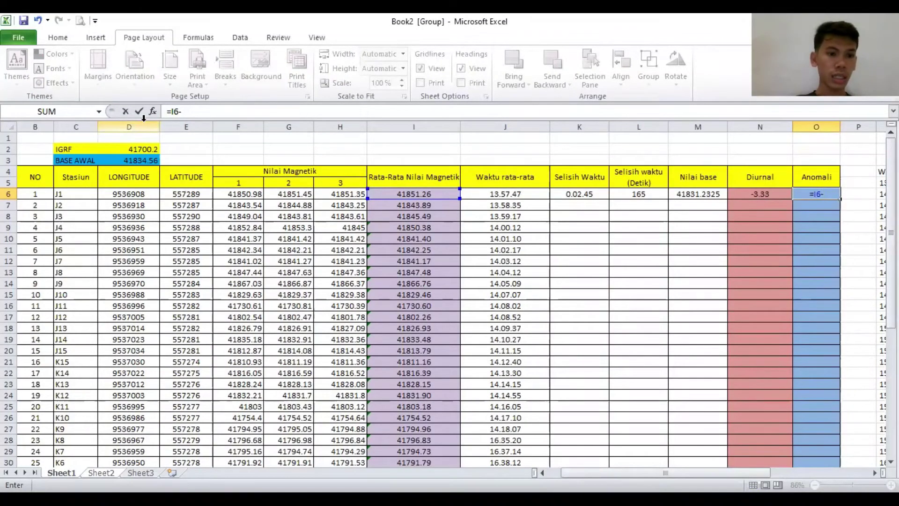
{"action": "left_click_drag", "start_coordinate": [665, 472], "coordinate": [715, 473]}
{"action": "left_click", "coordinate": [633, 193]}
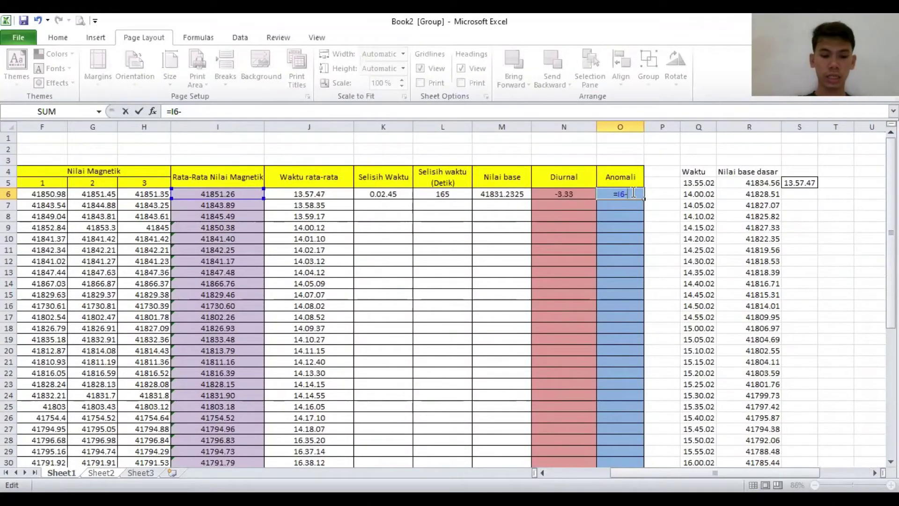
{"action": "type", "text": "$"}
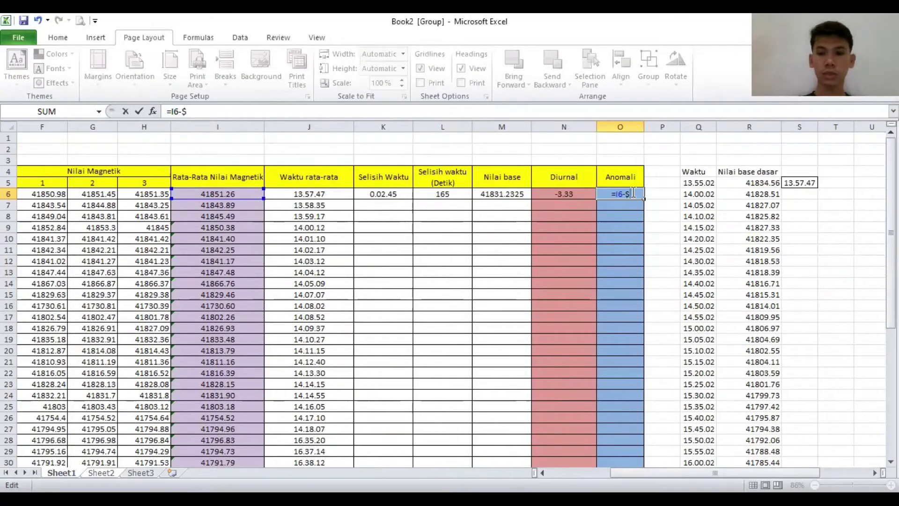
{"action": "type", "text": "D"}
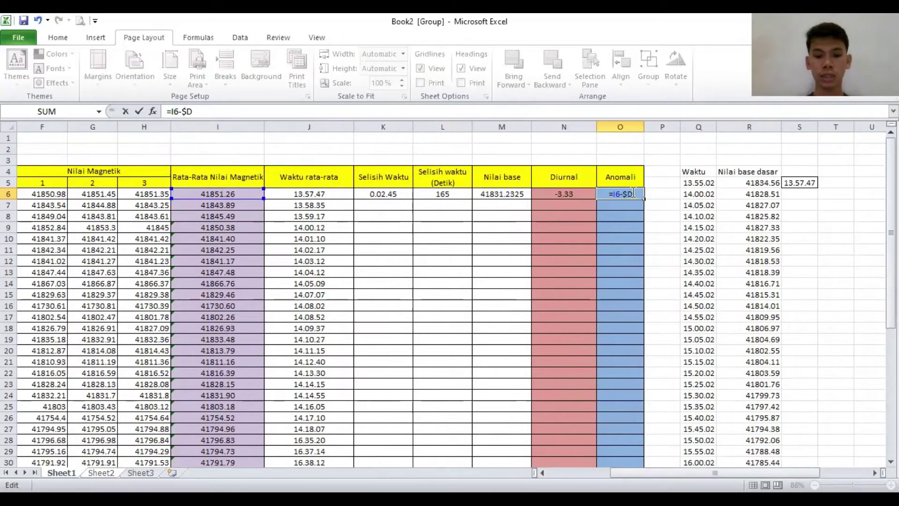
{"action": "type", "text": "$2"}
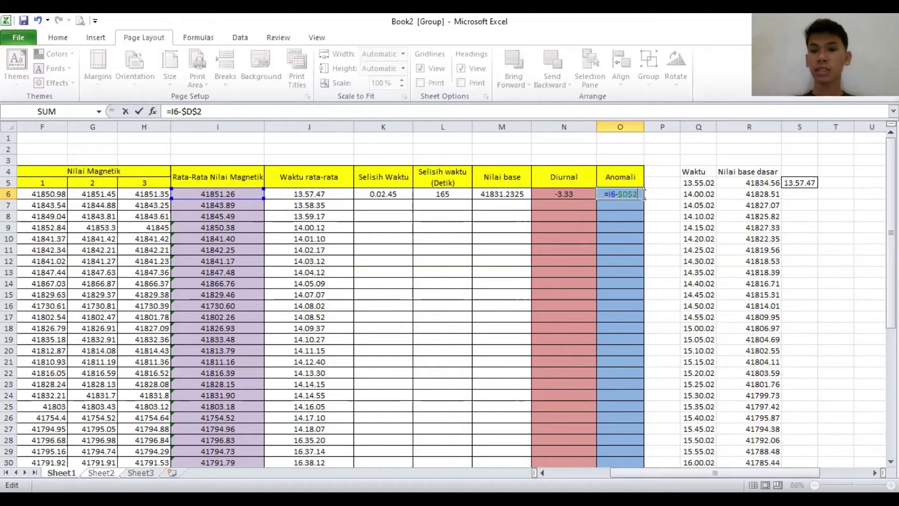
Complete the O6 Anomali formula by adding the Diurnal cell, so it reads =I6-$D$2+N6, and review the row's results.
{"action": "type", "text": "+"}
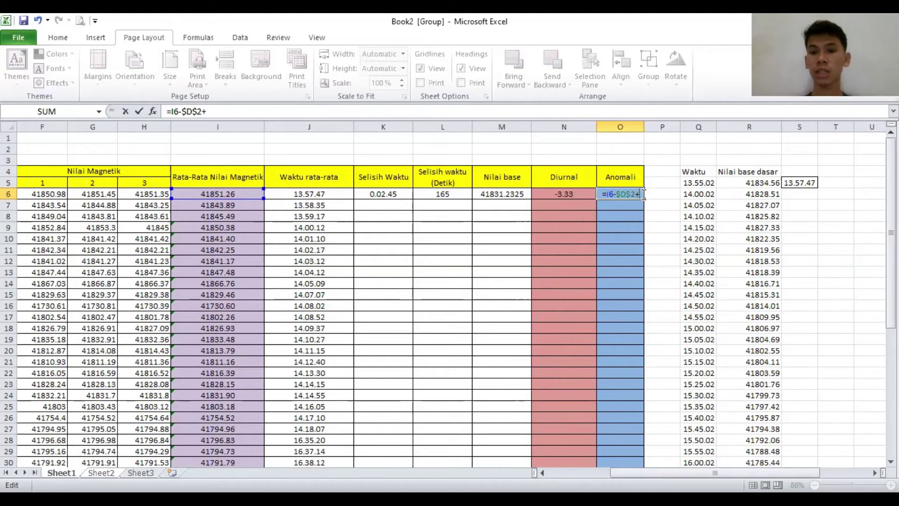
{"action": "left_click", "coordinate": [568, 194]}
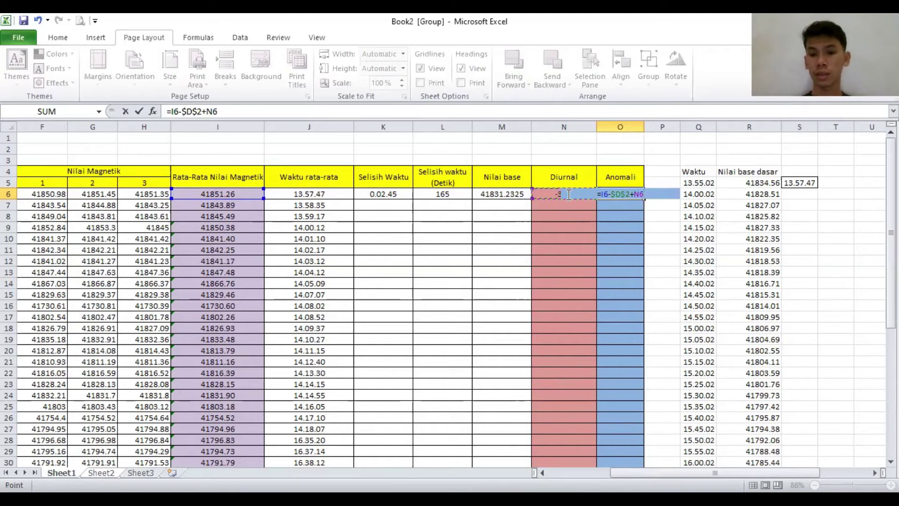
{"action": "left_click", "coordinate": [567, 195]}
{"action": "key", "text": "Return"}
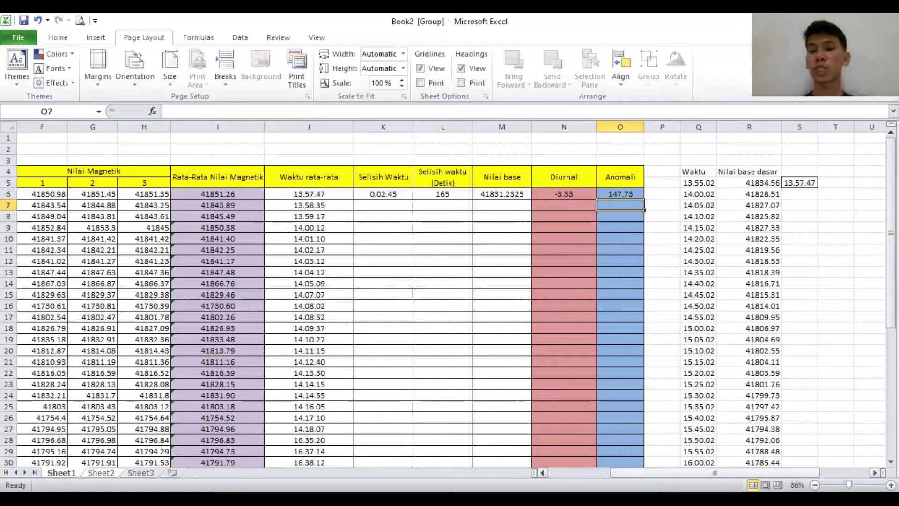
{"action": "left_click", "coordinate": [621, 192]}
{"action": "left_click", "coordinate": [572, 193]}
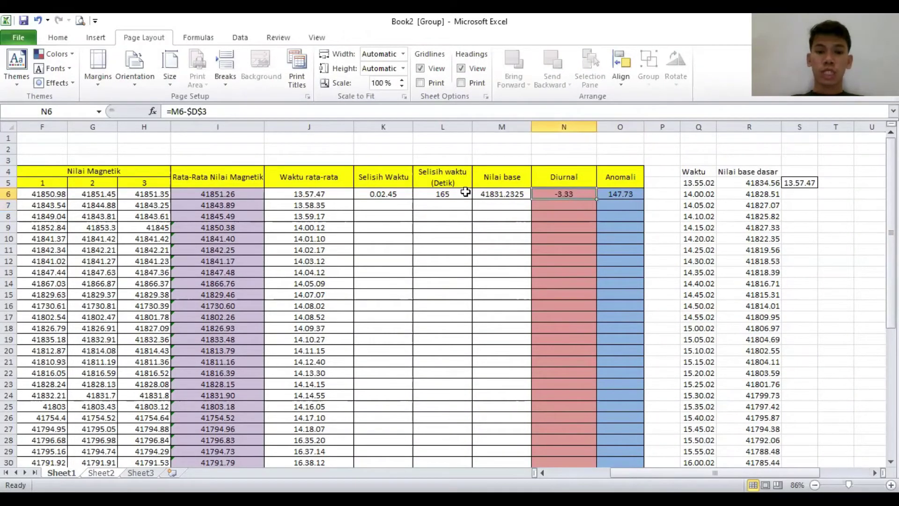
Examine station J1's Selisih Waktu formula in K6 and the survey table's remaining station rows down to row 50.
{"action": "left_click", "coordinate": [382, 193]}
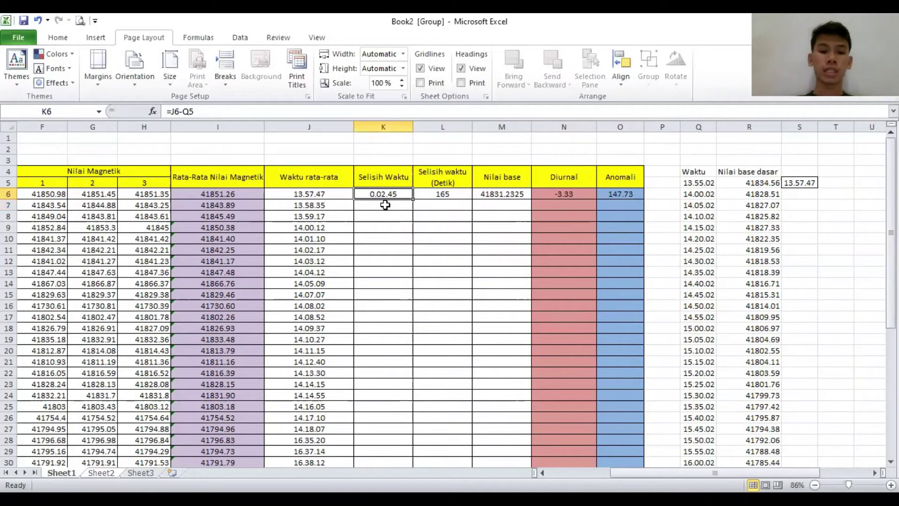
{"action": "left_click_drag", "start_coordinate": [664, 468], "coordinate": [604, 468]}
{"action": "left_click_drag", "start_coordinate": [891, 196], "coordinate": [890, 323]}
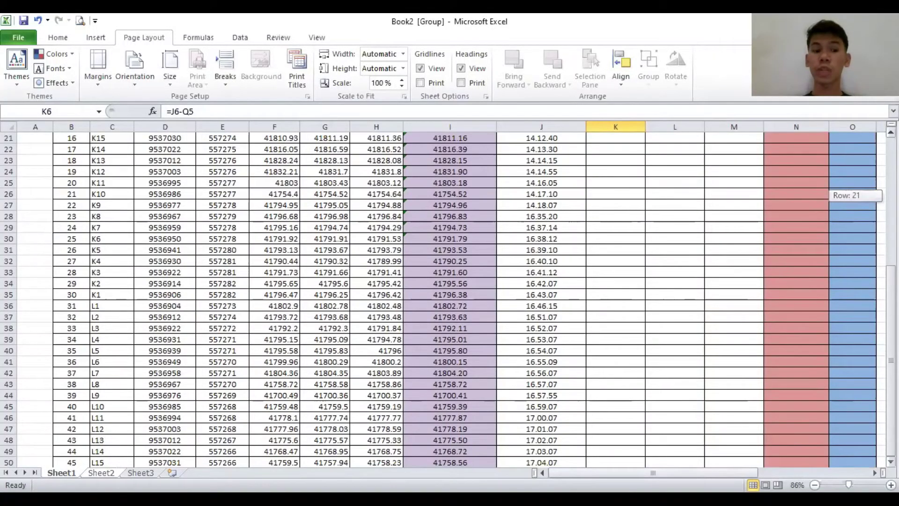
{"action": "left_click_drag", "start_coordinate": [891, 323], "coordinate": [890, 201]}
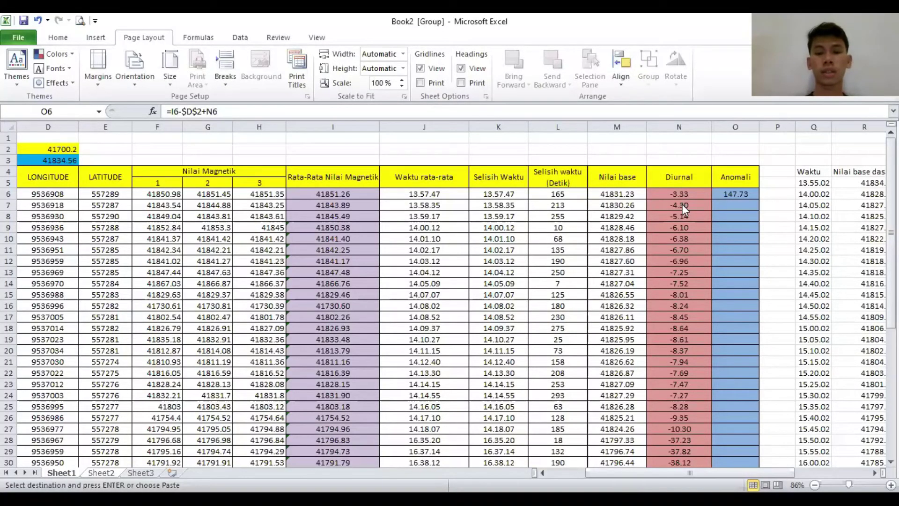
Fill the Anomali formula from O6 down column O for all the remaining stations.
{"action": "left_click", "coordinate": [640, 205]}
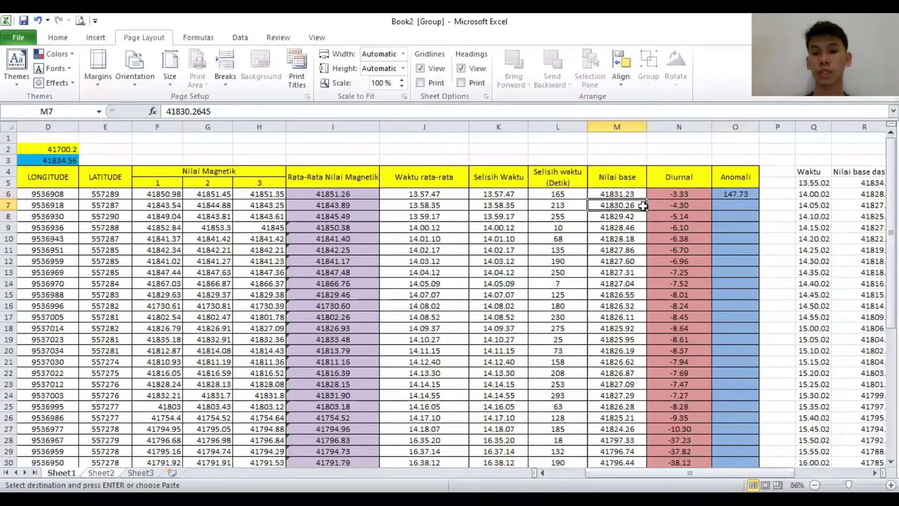
{"action": "left_click", "coordinate": [679, 206]}
{"action": "left_click", "coordinate": [682, 194]}
{"action": "left_click", "coordinate": [730, 193]}
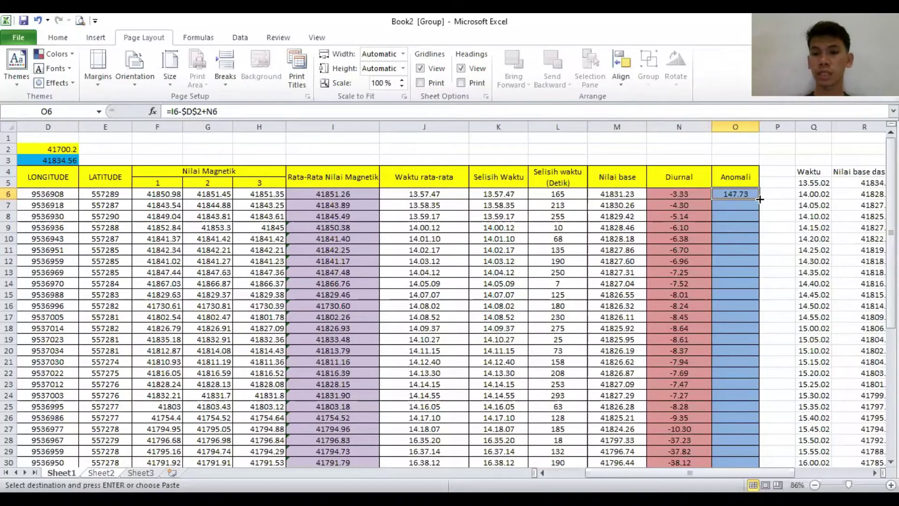
{"action": "key", "text": "Return"}
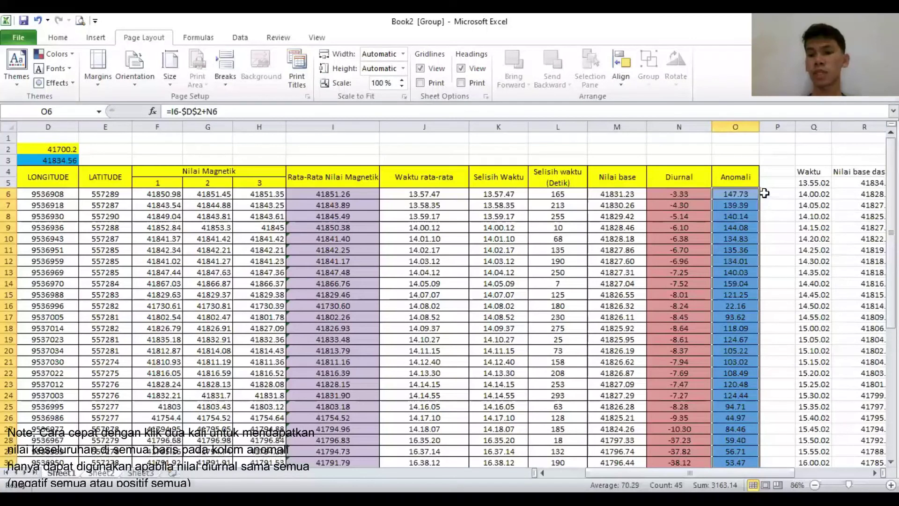
Check the Anomali formulas for stations J1 to J9 against the table's station, IGRF and Diurnal columns.
{"action": "left_click", "coordinate": [740, 193]}
{"action": "left_click", "coordinate": [737, 206]}
{"action": "left_click", "coordinate": [737, 218]}
{"action": "left_click", "coordinate": [745, 252]}
{"action": "left_click", "coordinate": [746, 261]}
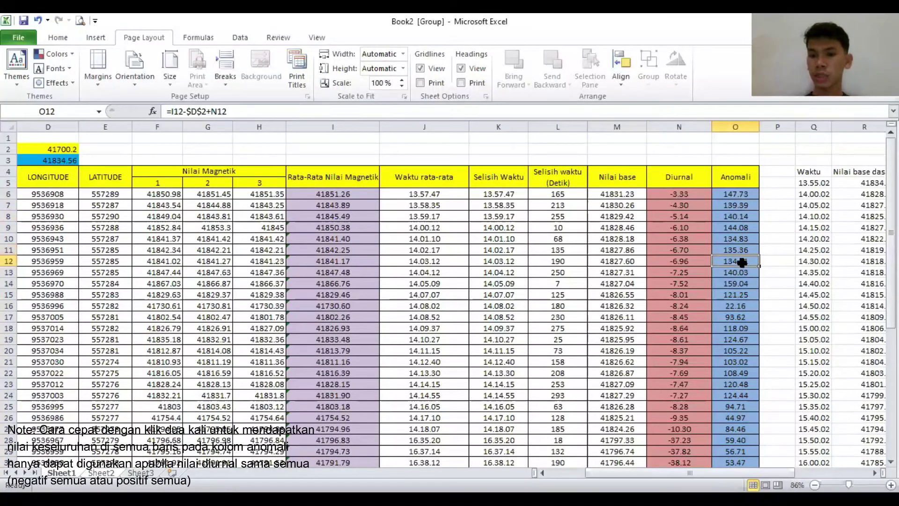
{"action": "left_click", "coordinate": [742, 272]}
{"action": "left_click", "coordinate": [741, 282]}
{"action": "left_click", "coordinate": [740, 272]}
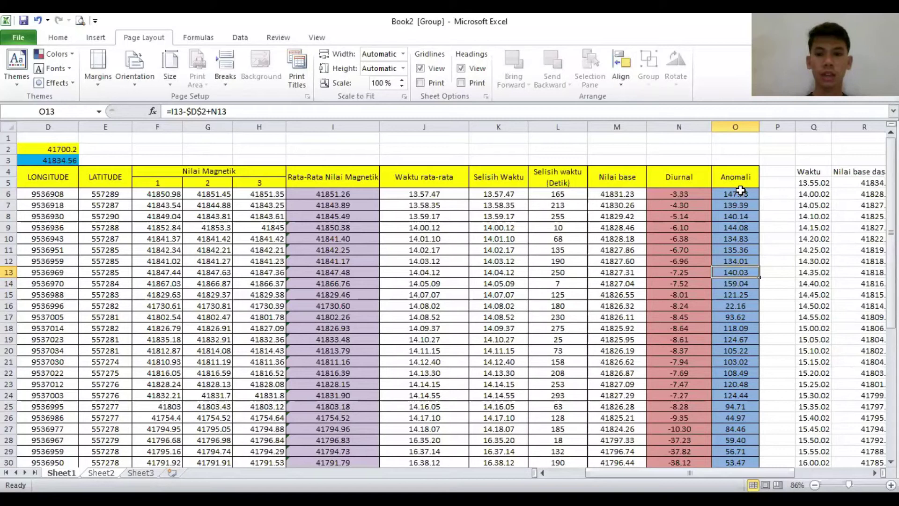
{"action": "left_click_drag", "start_coordinate": [703, 473], "coordinate": [678, 473]}
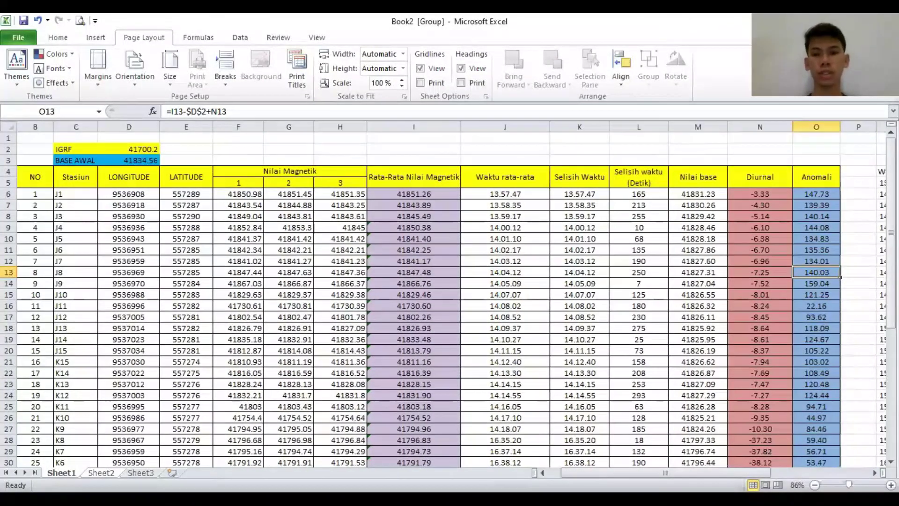
{"action": "left_click", "coordinate": [814, 194]}
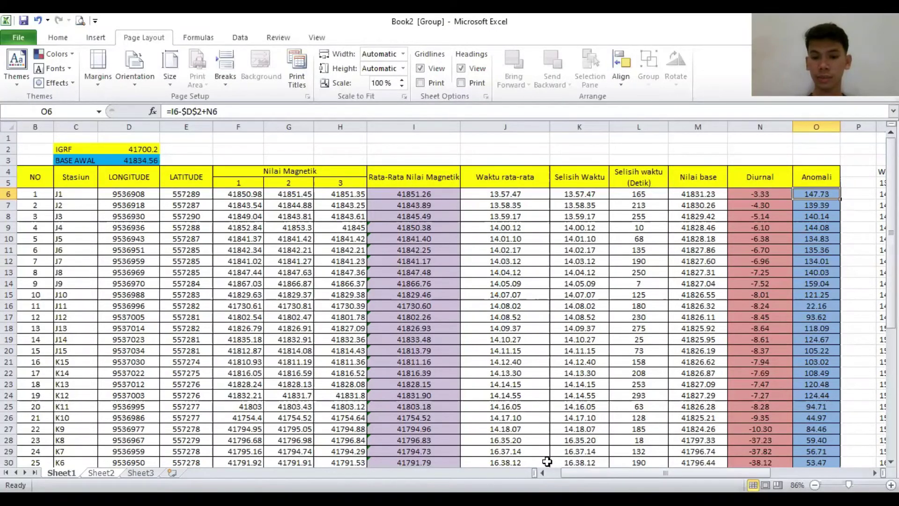
Switch to Surfer and create a new worksheet.
{"action": "key", "text": "alt+Tab"}
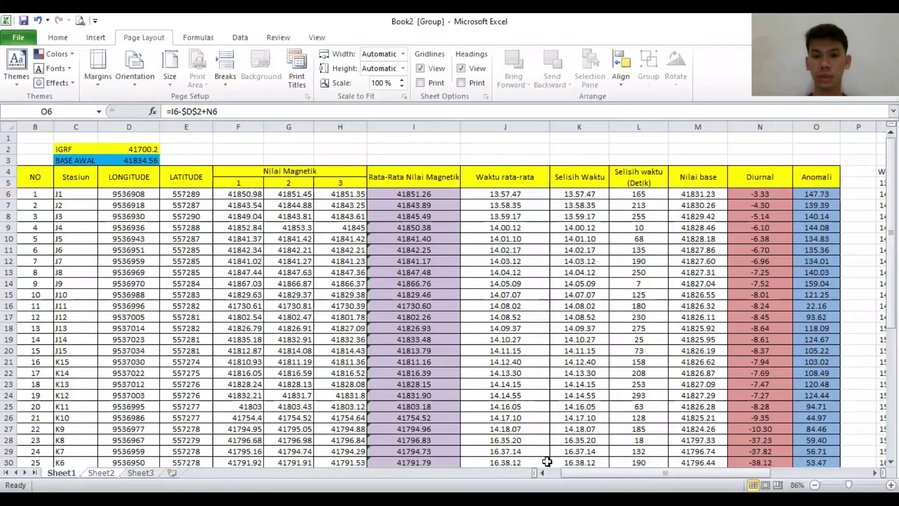
{"action": "key", "text": "alt+Tab"}
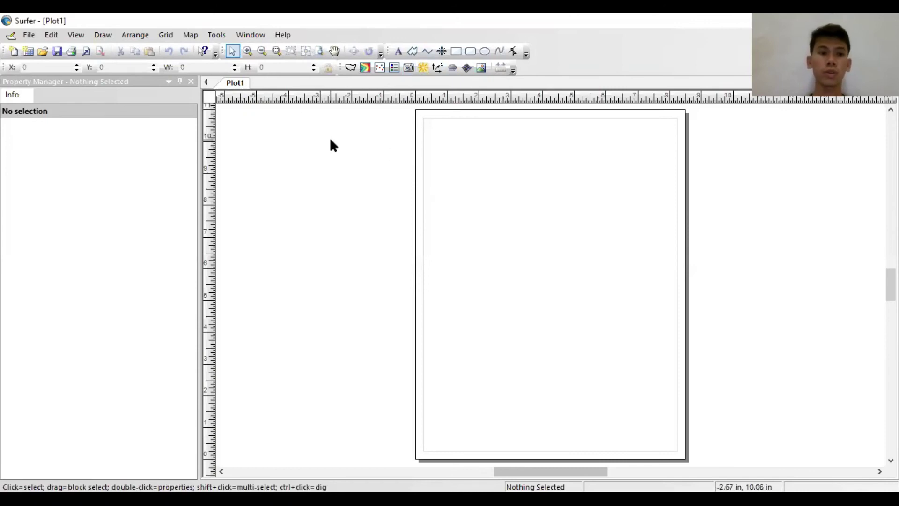
{"action": "left_click", "coordinate": [26, 35]}
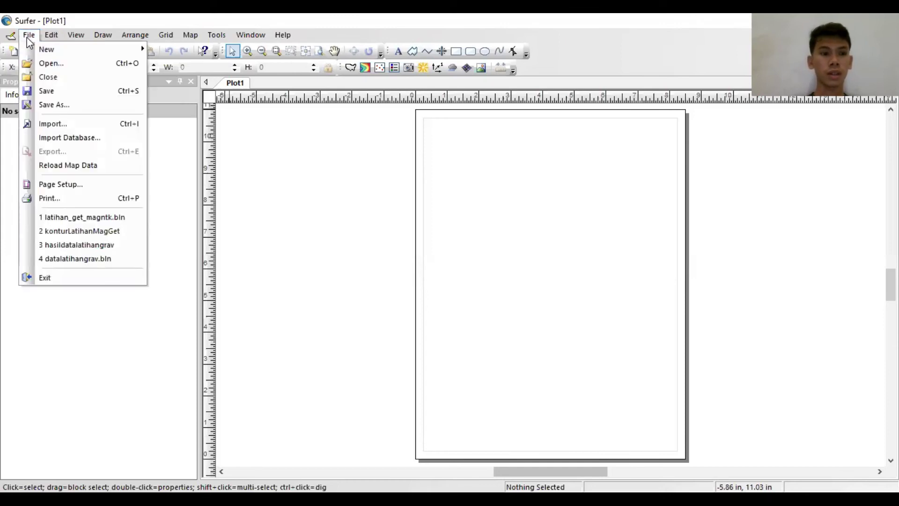
{"action": "mouse_move", "coordinate": [86, 49]}
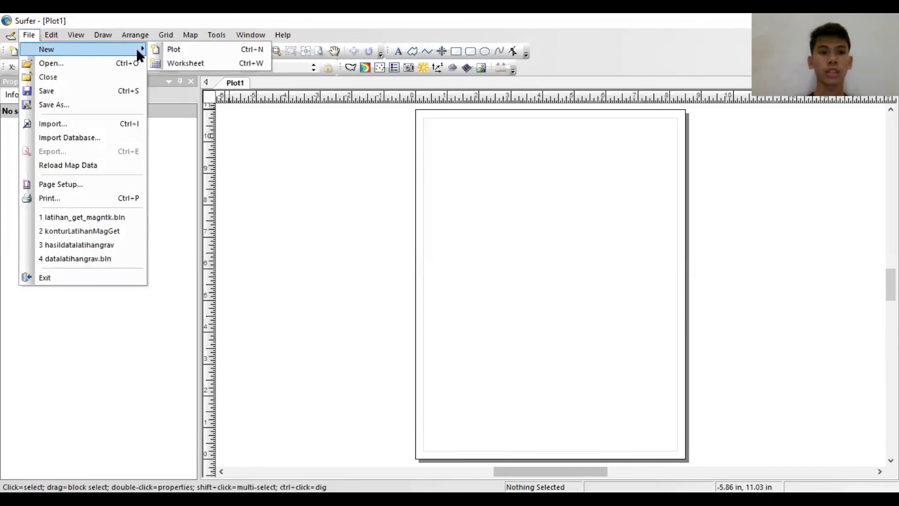
{"action": "left_click", "coordinate": [208, 65]}
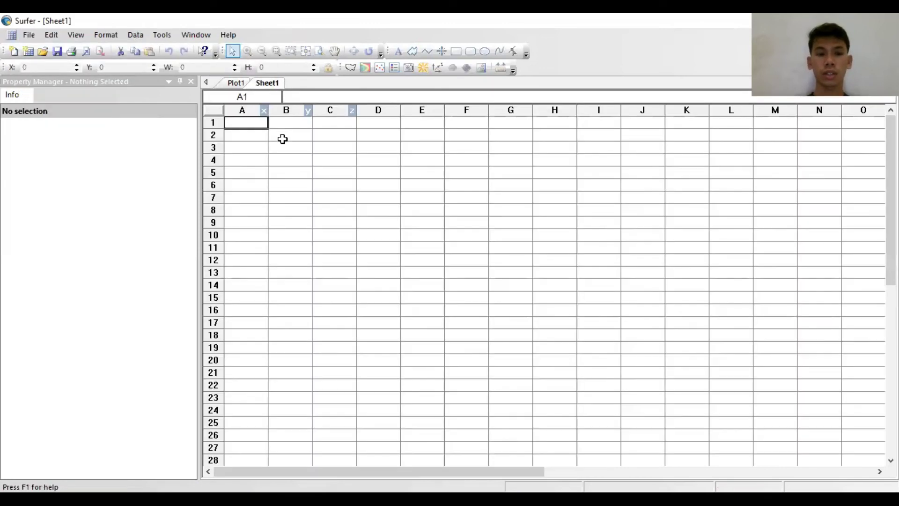
Examine the empty worksheet's columns A, B and C, which hold the x, y and z data.
{"action": "left_click", "coordinate": [300, 123]}
{"action": "left_click", "coordinate": [341, 125]}
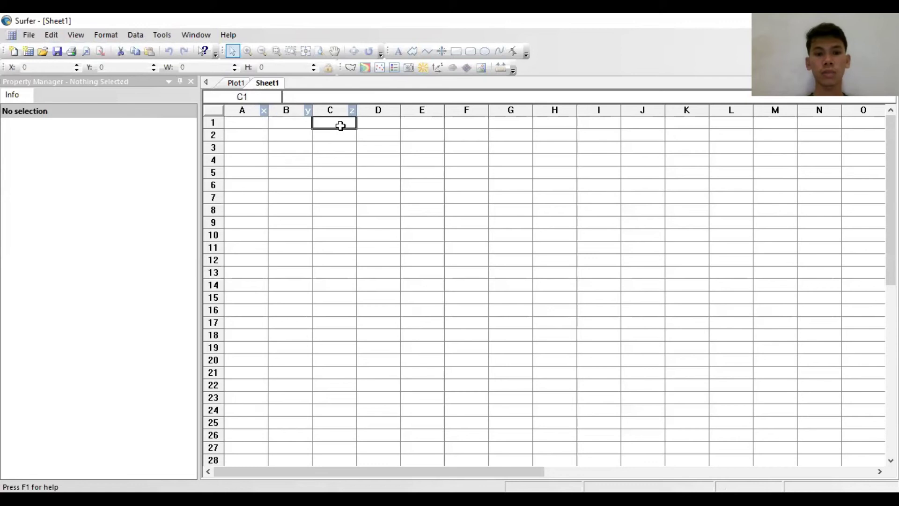
{"action": "left_click", "coordinate": [245, 124]}
{"action": "left_click", "coordinate": [290, 123]}
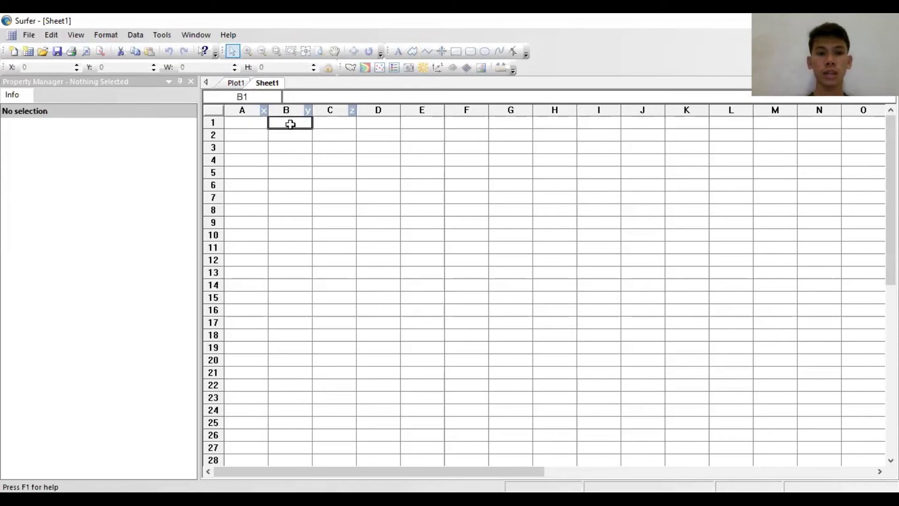
{"action": "left_click", "coordinate": [338, 122]}
{"action": "left_click", "coordinate": [306, 123]}
{"action": "left_click", "coordinate": [342, 123]}
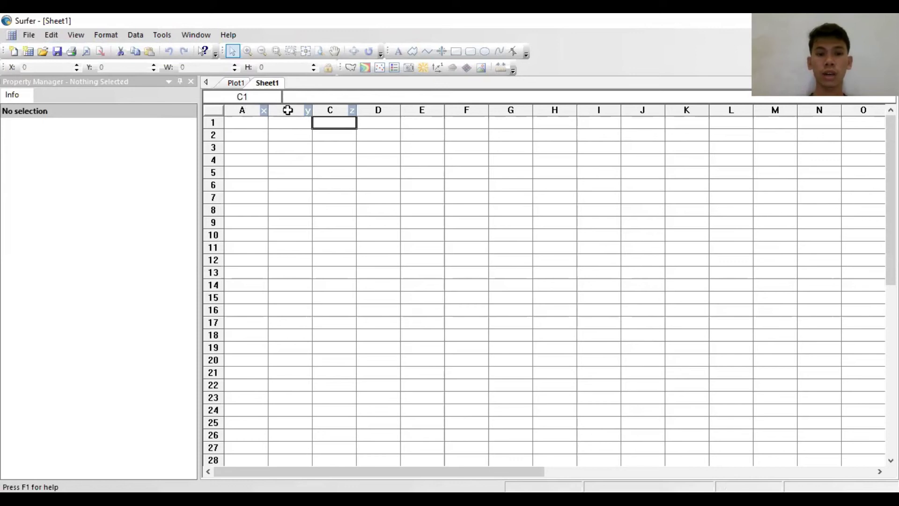
{"action": "left_click", "coordinate": [255, 123]}
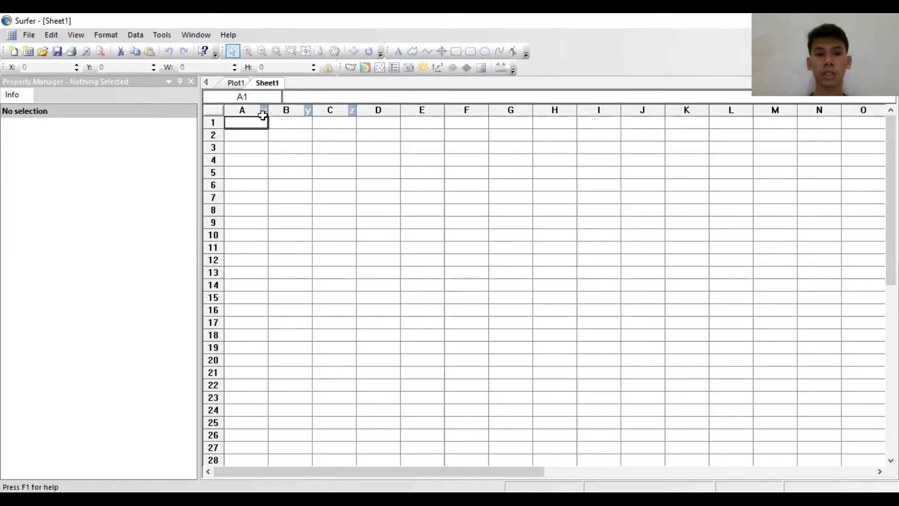
{"action": "left_click", "coordinate": [290, 122]}
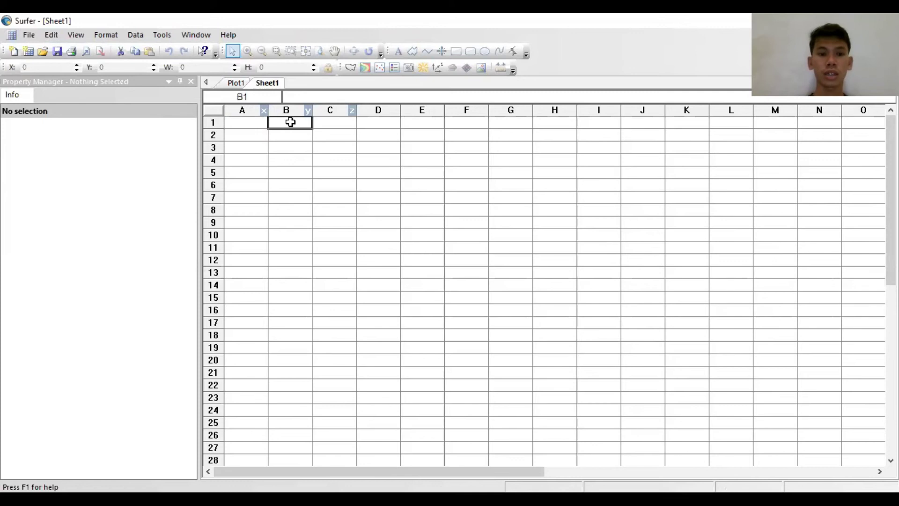
{"action": "left_click", "coordinate": [256, 123]}
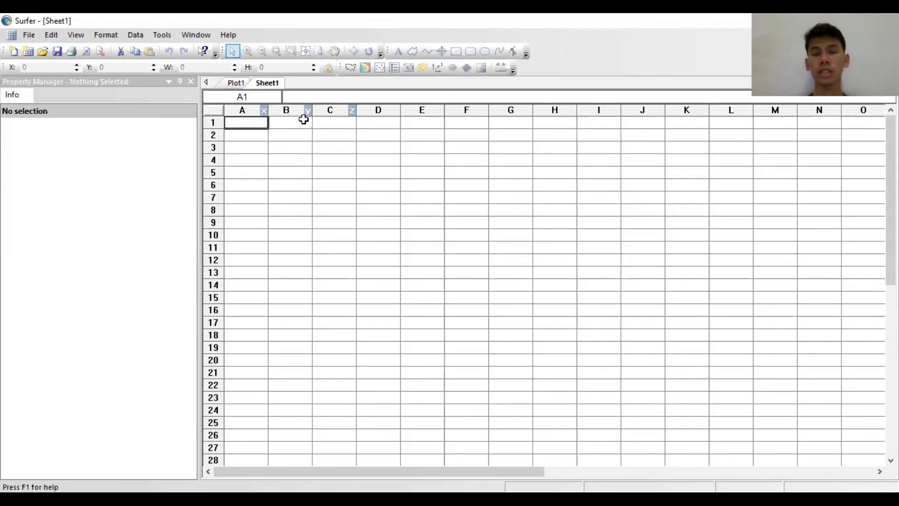
{"action": "left_click", "coordinate": [330, 122]}
{"action": "left_click", "coordinate": [263, 125]}
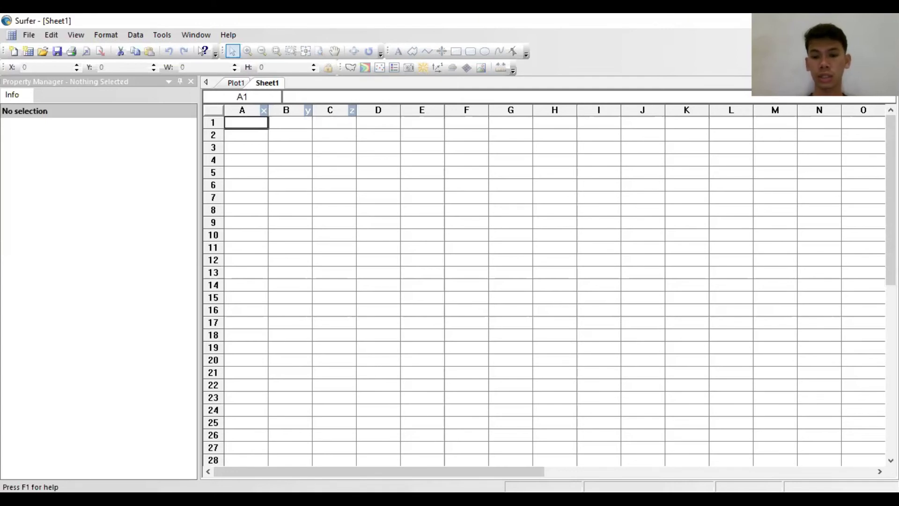
Copy the LATITUDE, LONGITUDE and Anomali values from Excel into worksheet columns A, B and C, and check the first row.
{"action": "key", "text": "alt+Tab"}
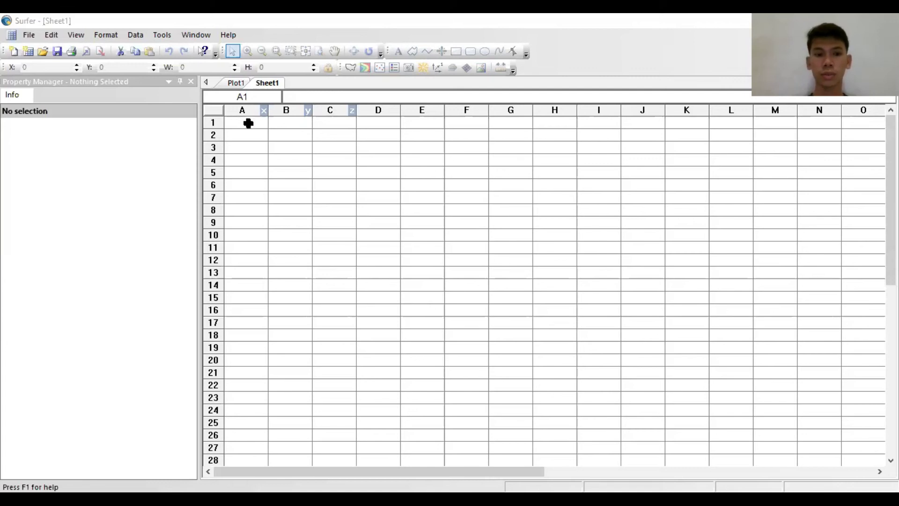
{"action": "key", "text": "alt+Tab"}
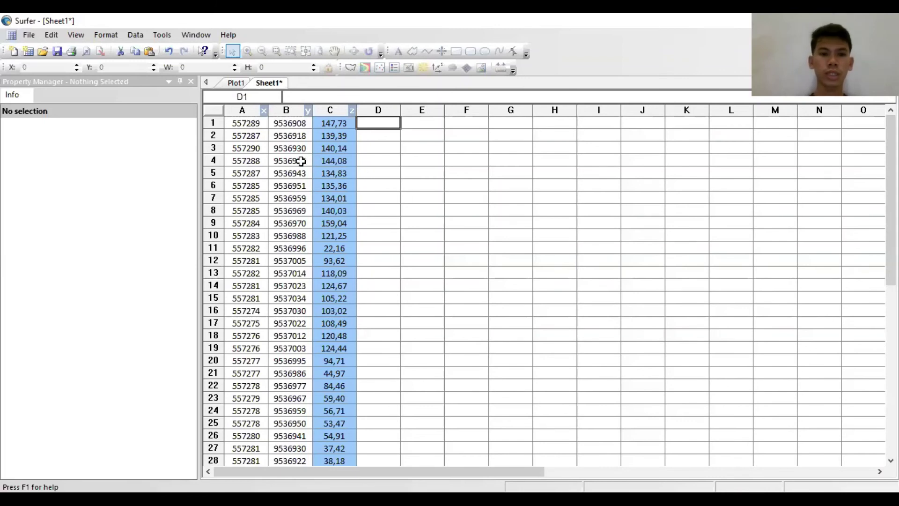
{"action": "left_click", "coordinate": [243, 125]}
{"action": "left_click", "coordinate": [289, 124]}
{"action": "left_click", "coordinate": [336, 125]}
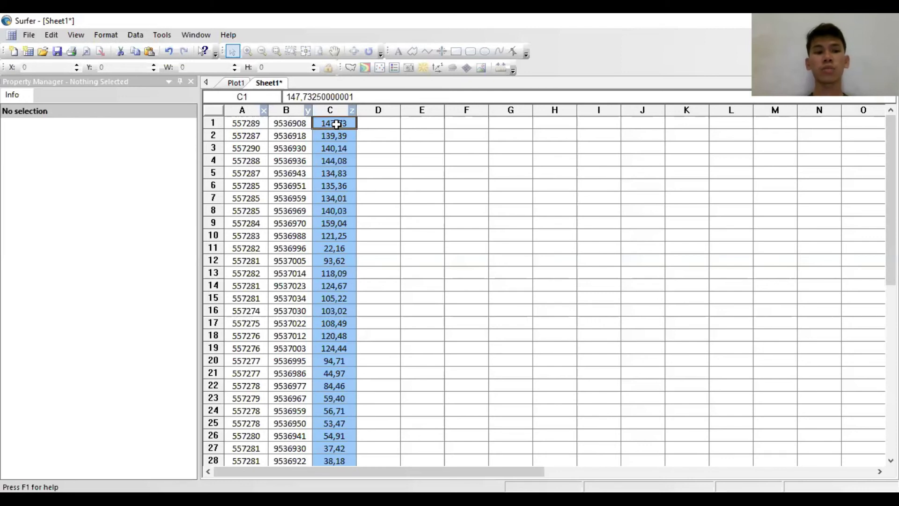
{"action": "left_click", "coordinate": [249, 123]}
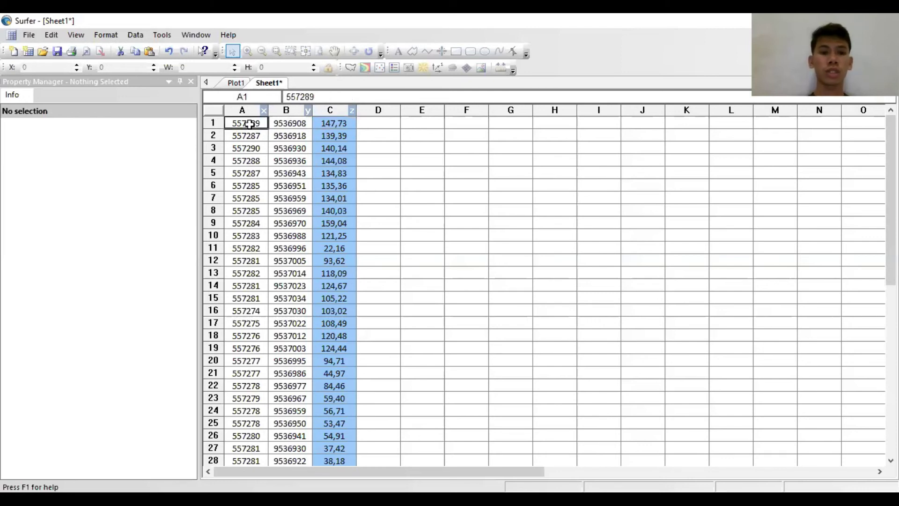
{"action": "left_click", "coordinate": [290, 123]}
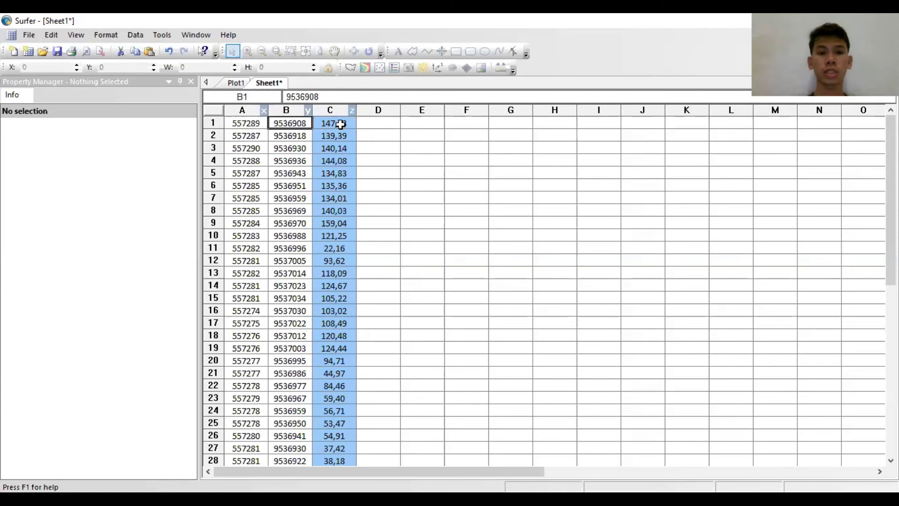
{"action": "left_click", "coordinate": [339, 124]}
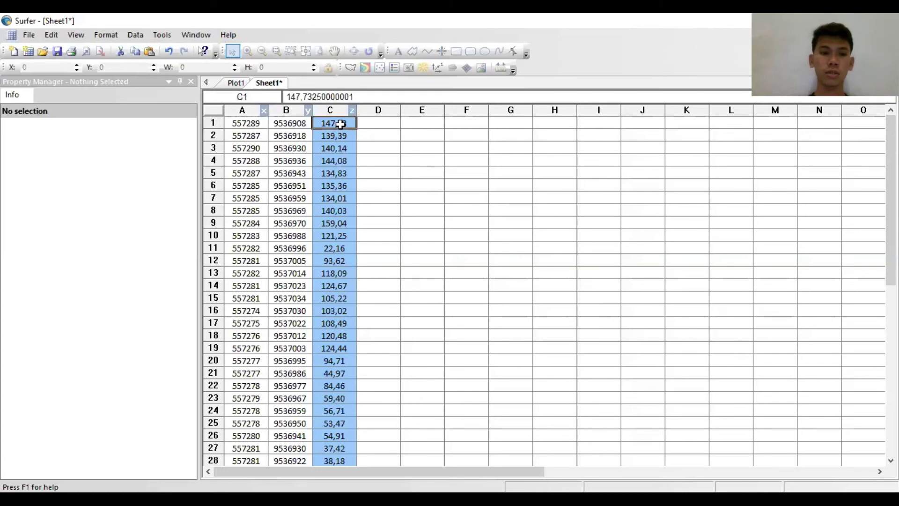
Save the worksheet as Magnetik_latihan in BLN Golden Software Blanking format, accepting the possible loss of formatting.
{"action": "left_click", "coordinate": [29, 35]}
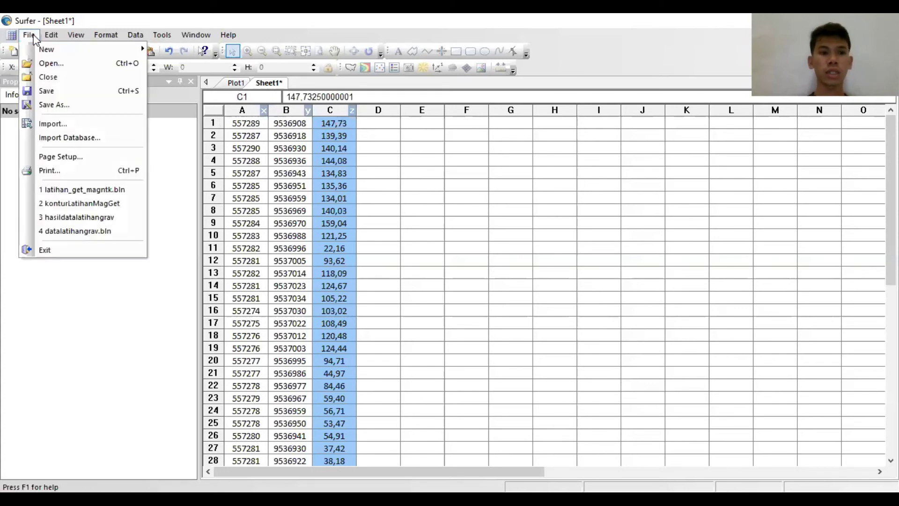
{"action": "left_click", "coordinate": [60, 104]}
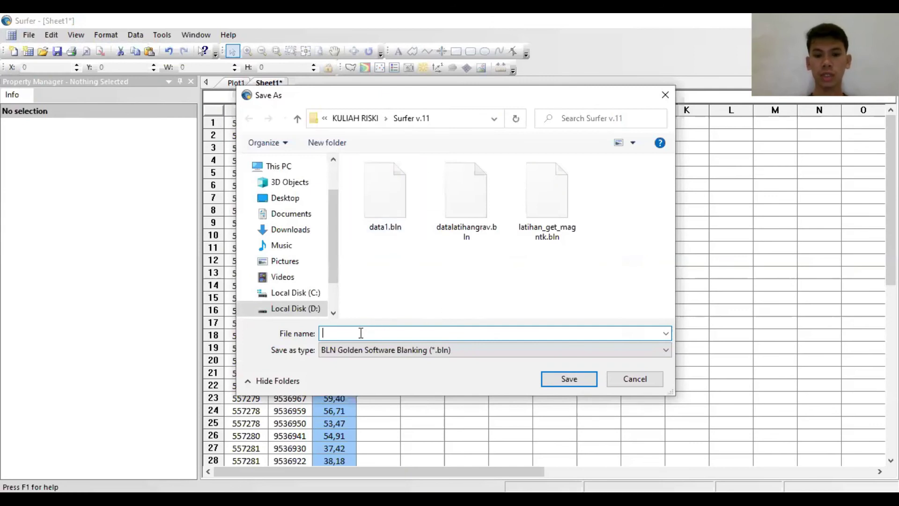
{"action": "type", "text": "Magnetik_latihan"}
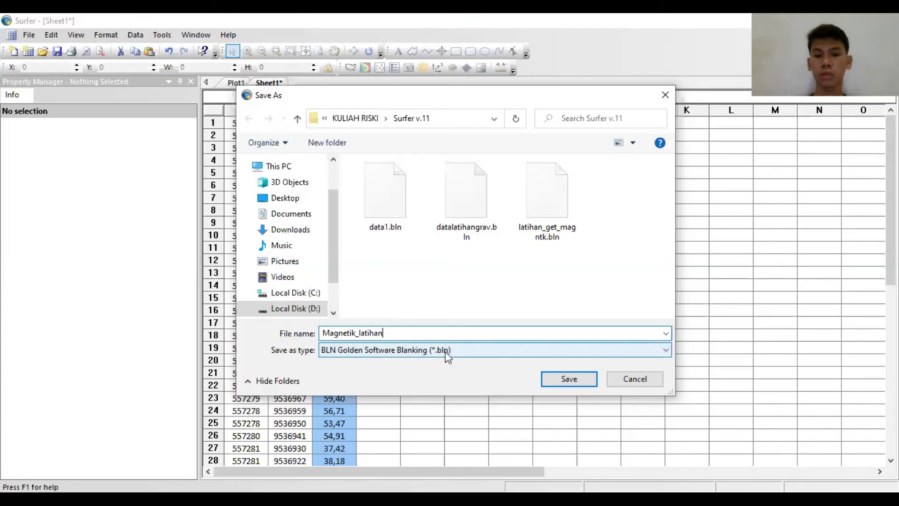
{"action": "left_click", "coordinate": [569, 379]}
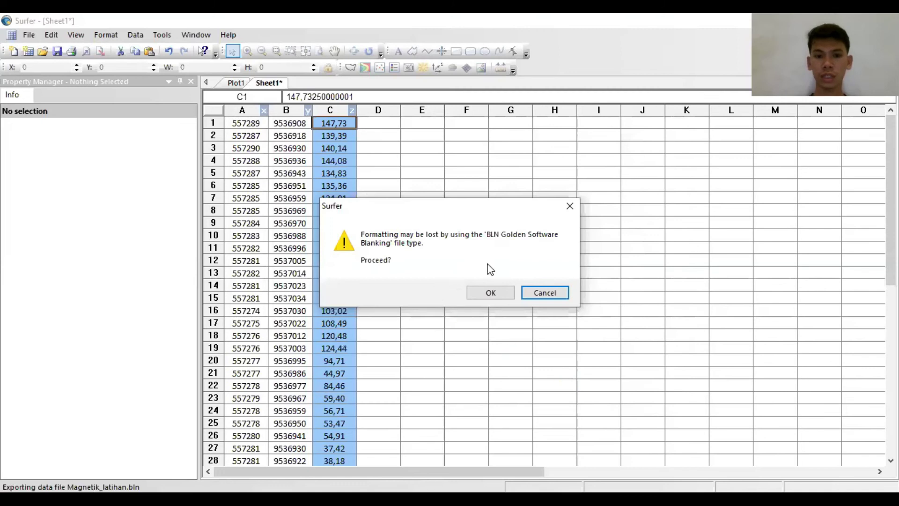
{"action": "left_click", "coordinate": [492, 294]}
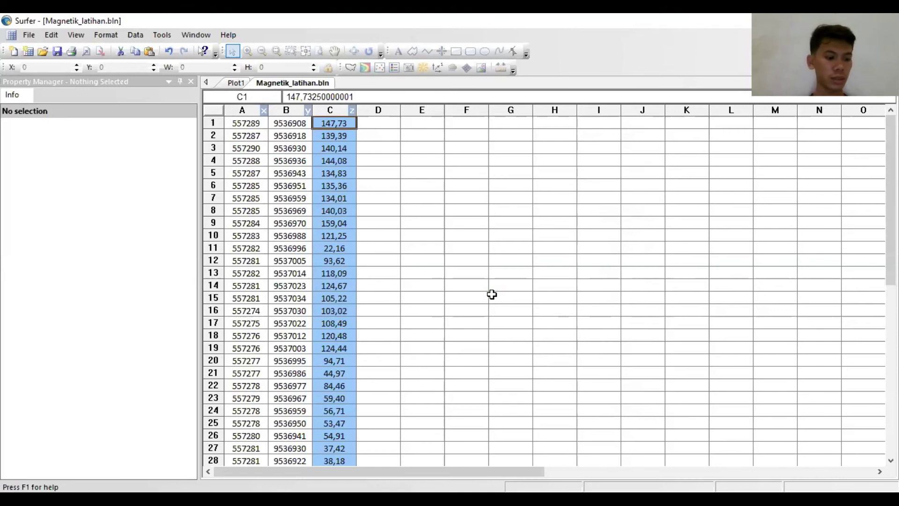
Start gridding data for Plot1 with the Magnetik_latihan.bln file from the Surfer v.11 folder as the data source.
{"action": "left_click", "coordinate": [233, 85]}
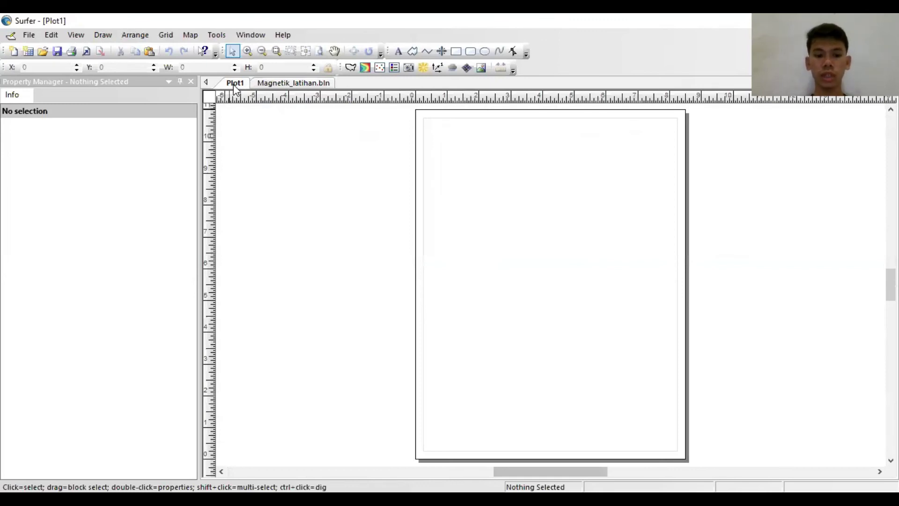
{"action": "left_click", "coordinate": [166, 36]}
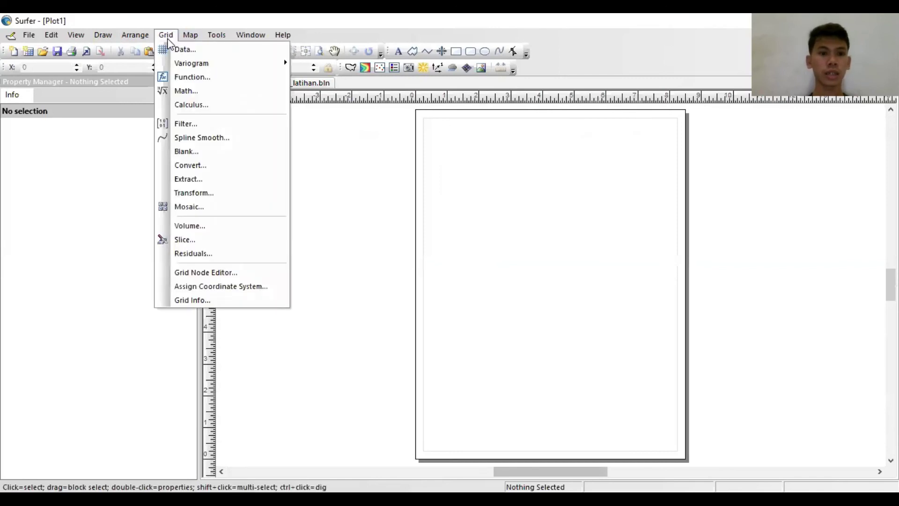
{"action": "left_click", "coordinate": [197, 50]}
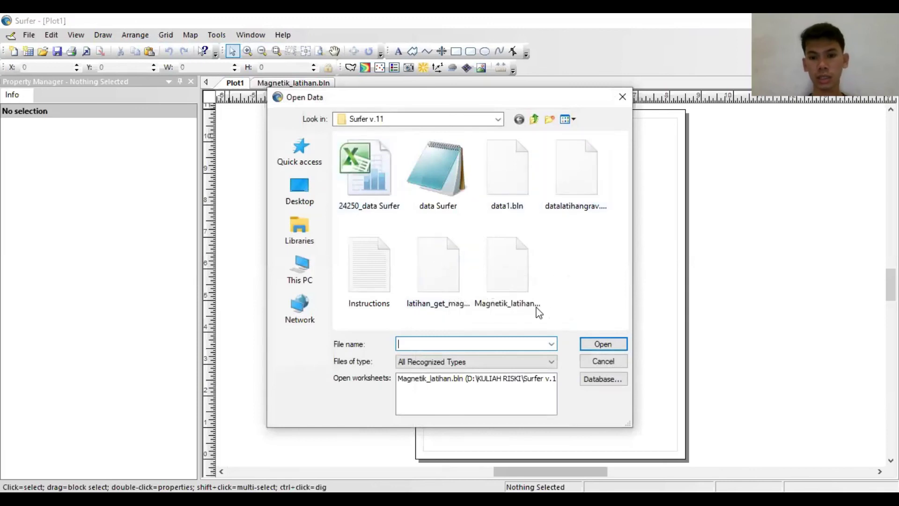
{"action": "left_click", "coordinate": [511, 296]}
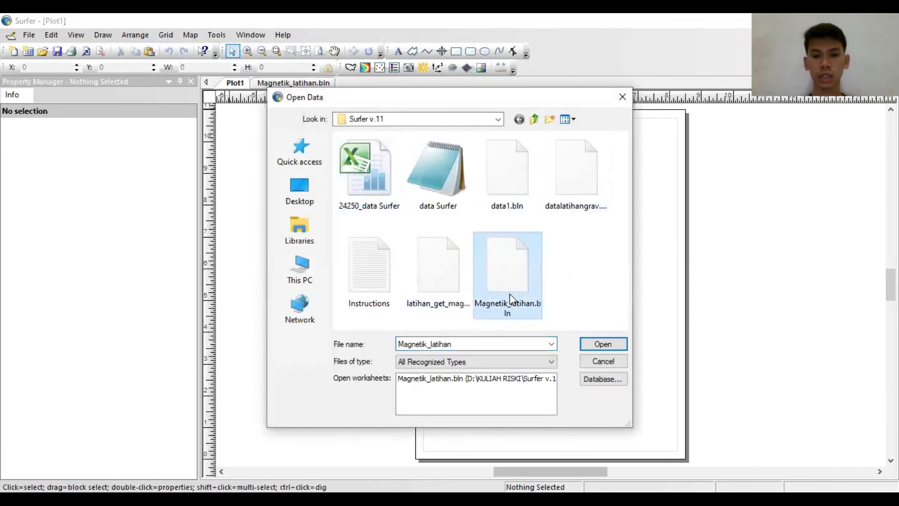
{"action": "left_click", "coordinate": [604, 347]}
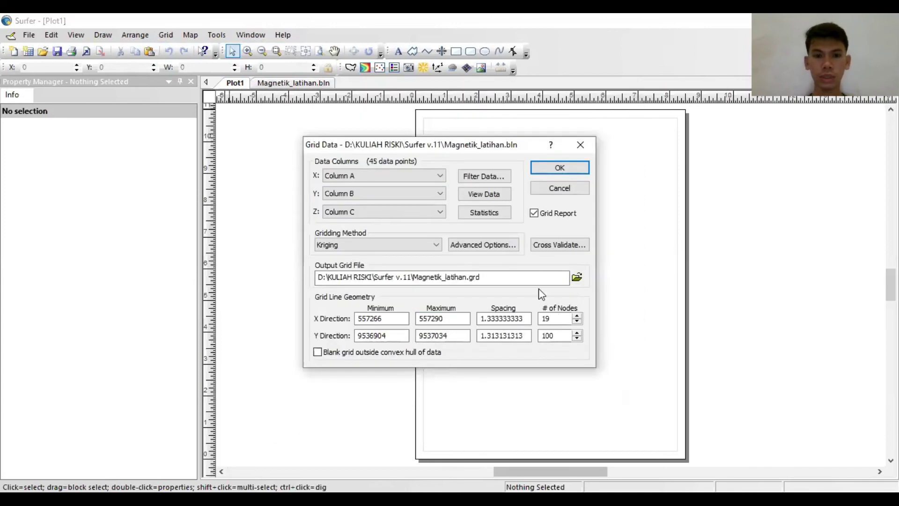
Create the Magnetik_latihan.grd grid by Kriging with X, Y, Z from columns A, B, C, and close the gridding report unsaved.
{"action": "left_click", "coordinate": [439, 180]}
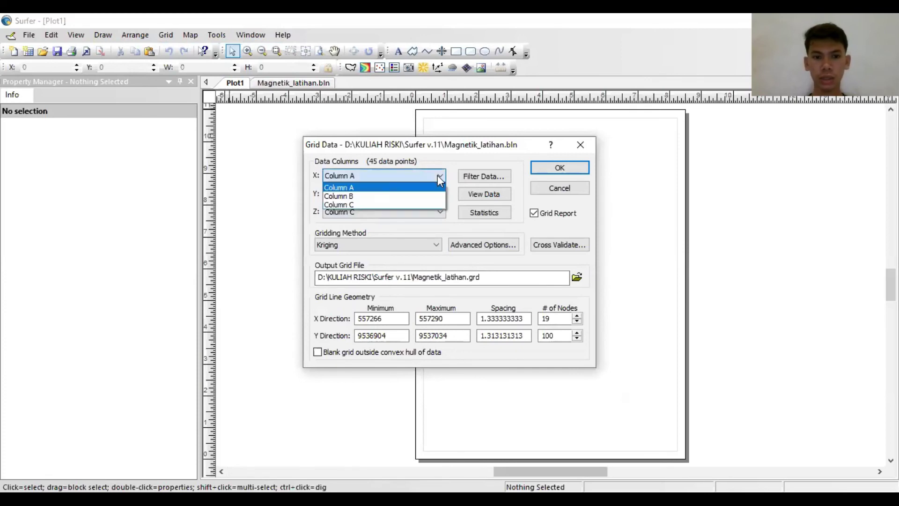
{"action": "left_click", "coordinate": [439, 178]}
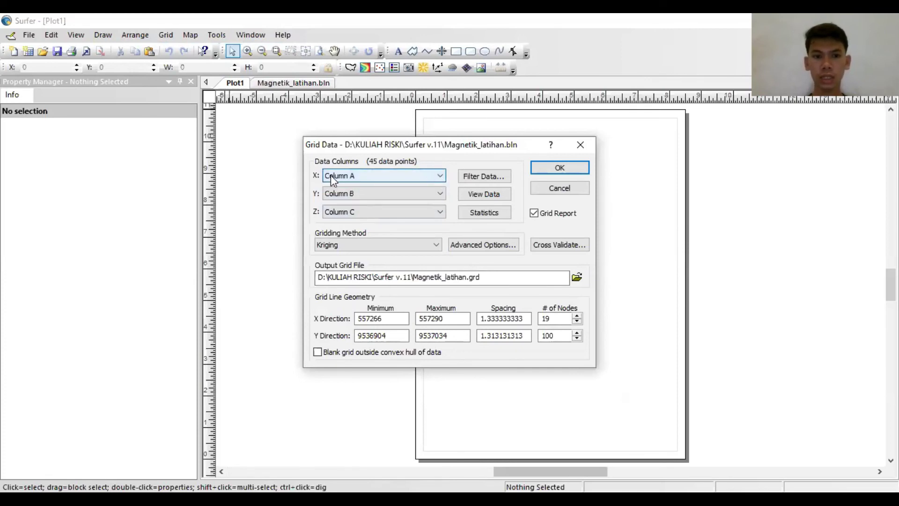
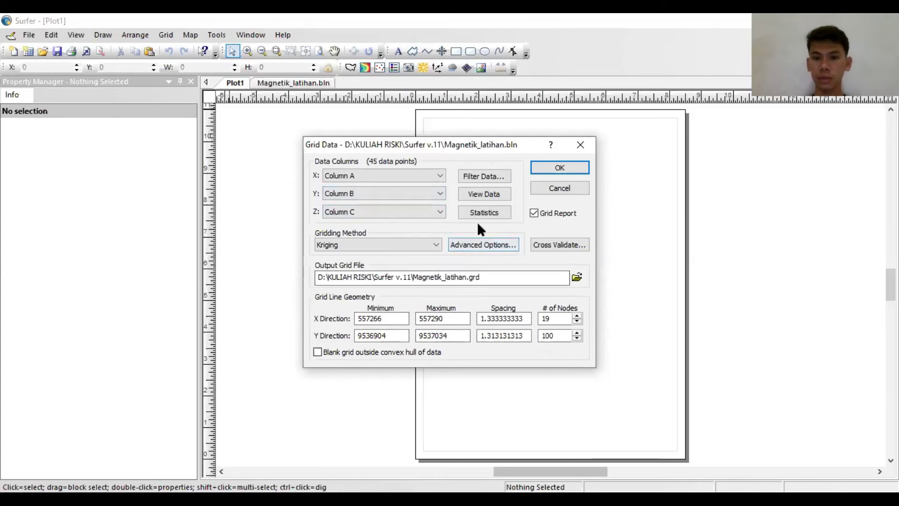
{"action": "left_click", "coordinate": [566, 169]}
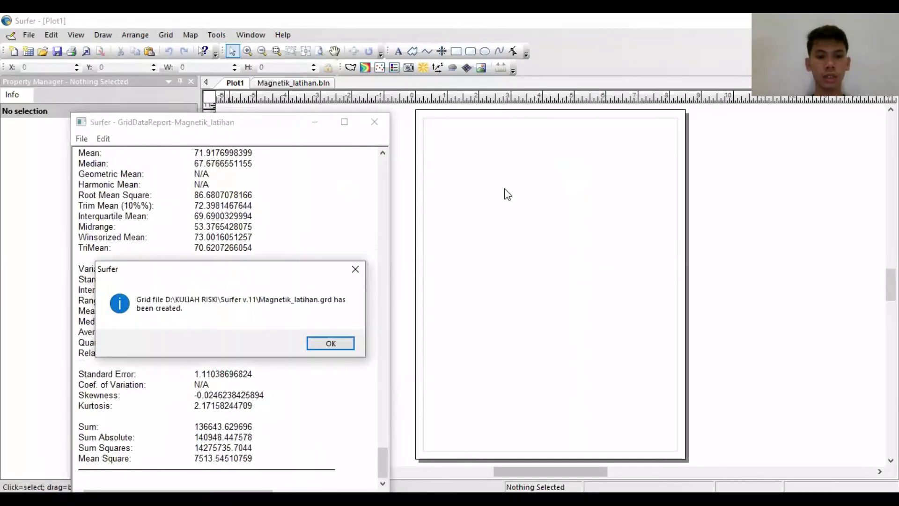
{"action": "left_click", "coordinate": [331, 344]}
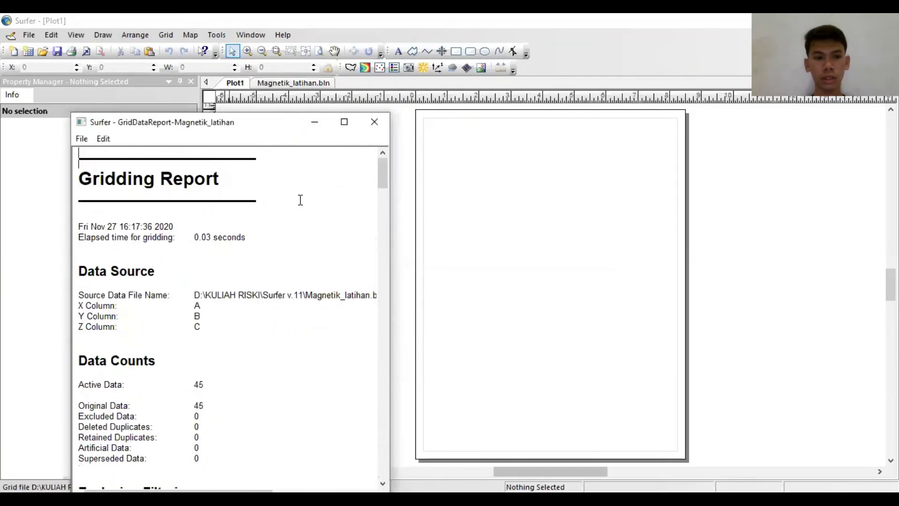
{"action": "left_click", "coordinate": [375, 126]}
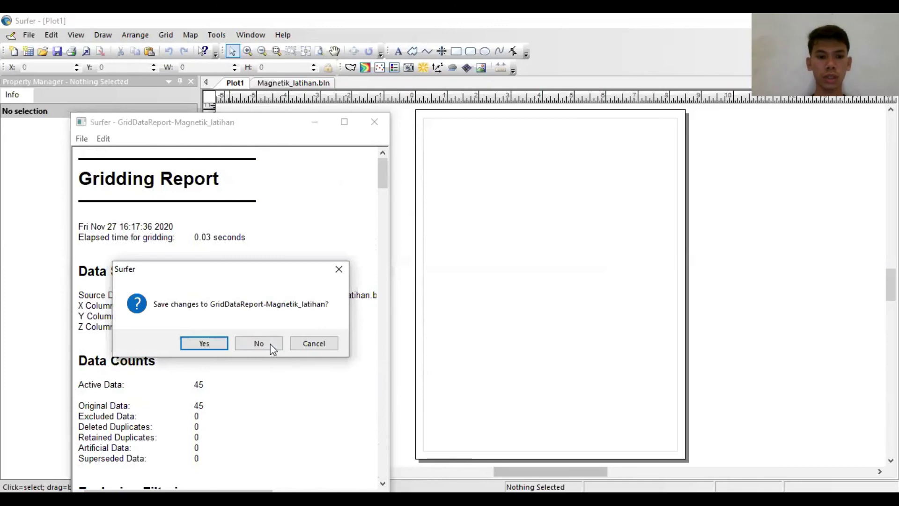
{"action": "left_click", "coordinate": [260, 344]}
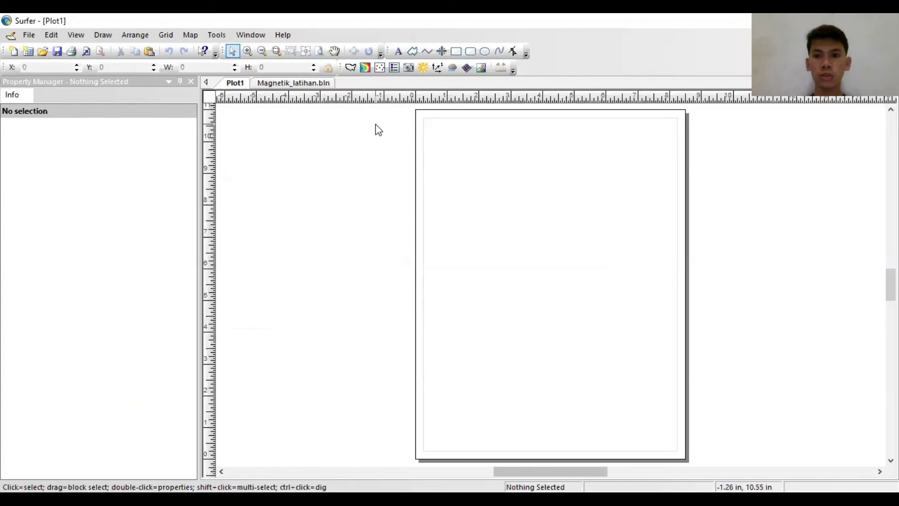
Create a contour map from the Magnetik_latihan grid in Plot1.
{"action": "left_click", "coordinate": [365, 70]}
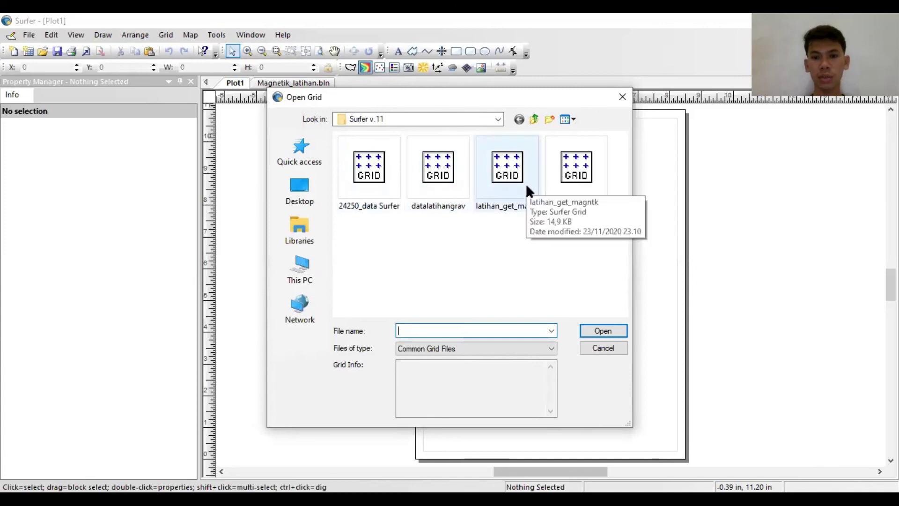
{"action": "left_click", "coordinate": [581, 191]}
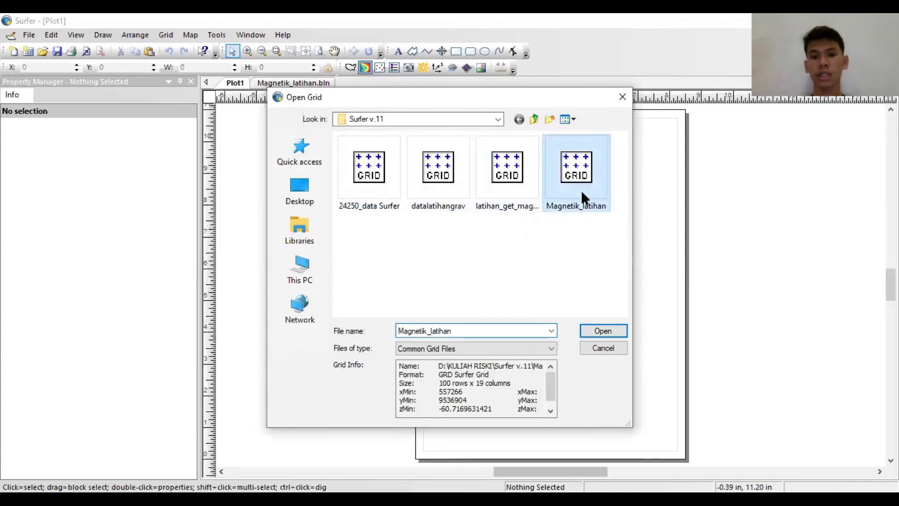
{"action": "left_click", "coordinate": [604, 330]}
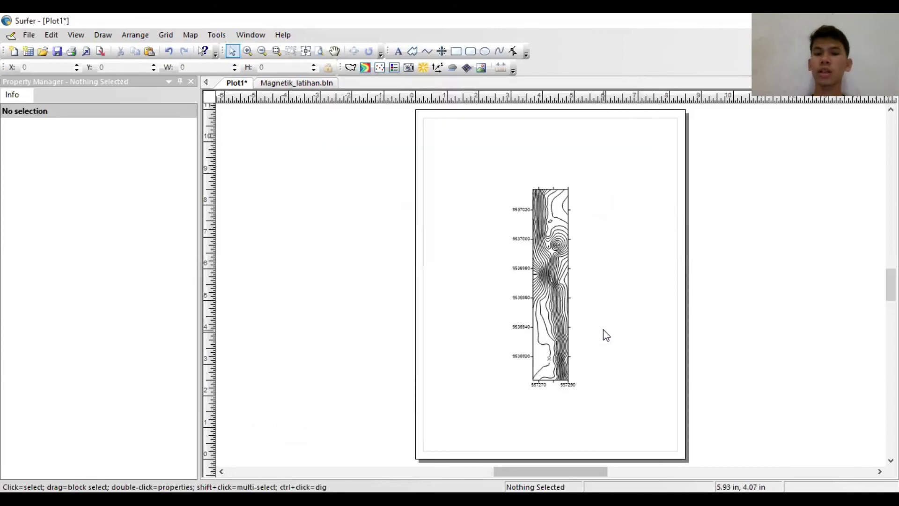
{"action": "left_click", "coordinate": [553, 254]}
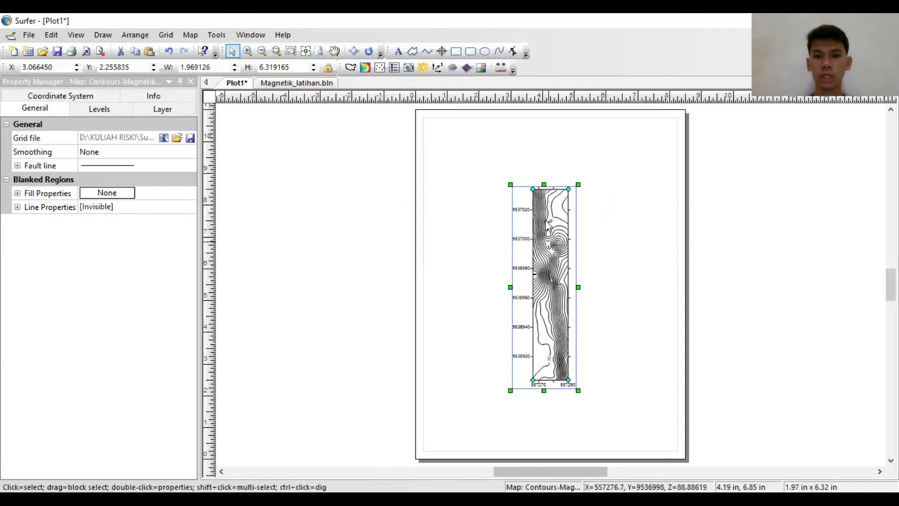
{"action": "left_click", "coordinate": [553, 151]}
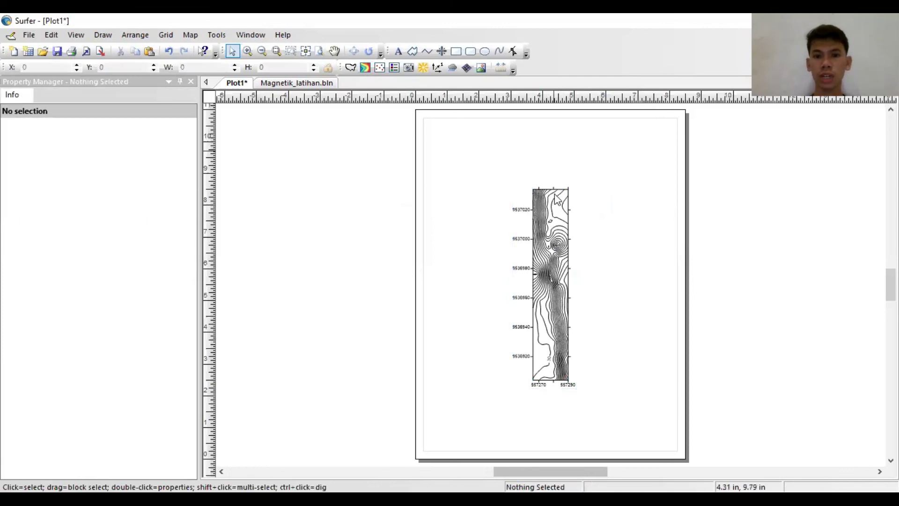
Add a post layer of the station points from the open Magnetik_latihan.bln worksheet to the contour map.
{"action": "left_click", "coordinate": [544, 230]}
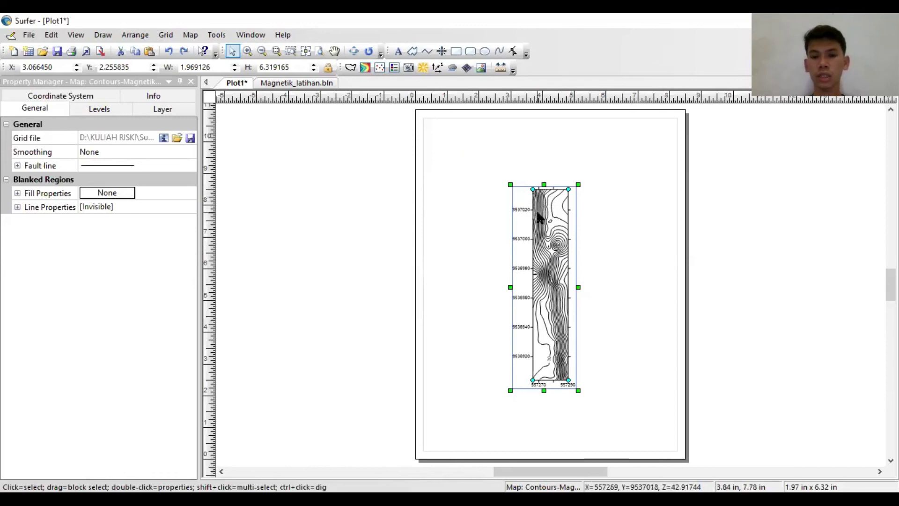
{"action": "left_click", "coordinate": [378, 67]}
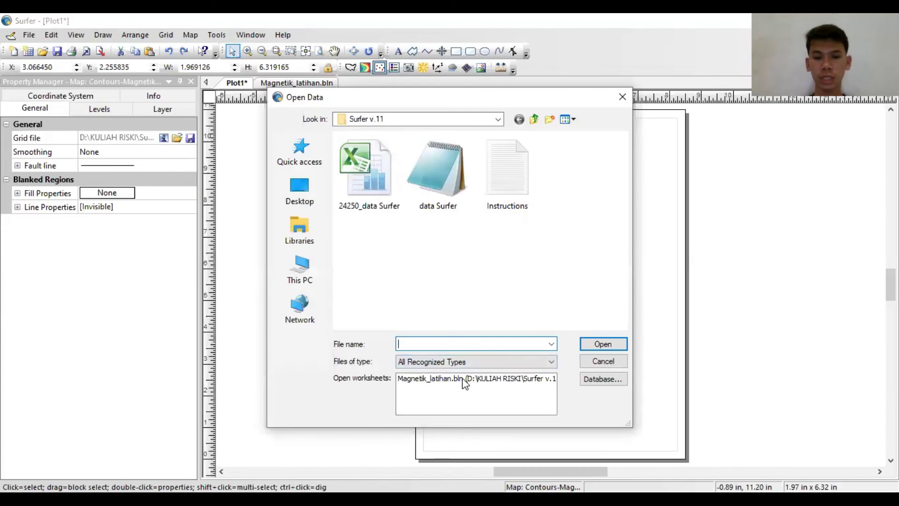
{"action": "left_click", "coordinate": [440, 380]}
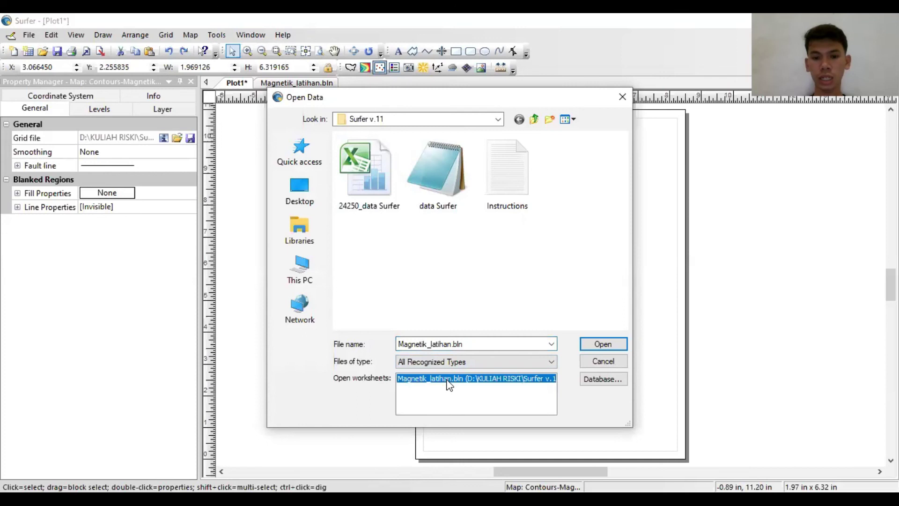
{"action": "left_click", "coordinate": [603, 344]}
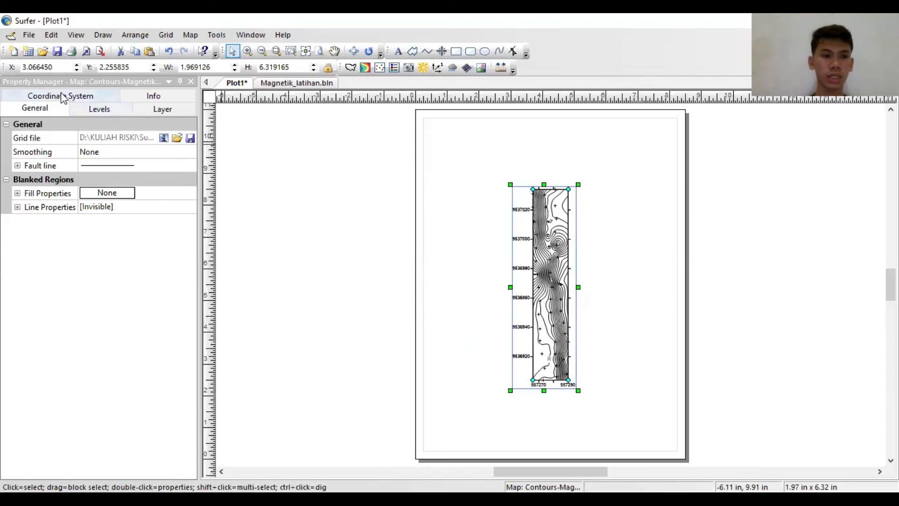
Fill the map's contours with the Rainbow preset colormap and turn on the color scale.
{"action": "left_click", "coordinate": [46, 109]}
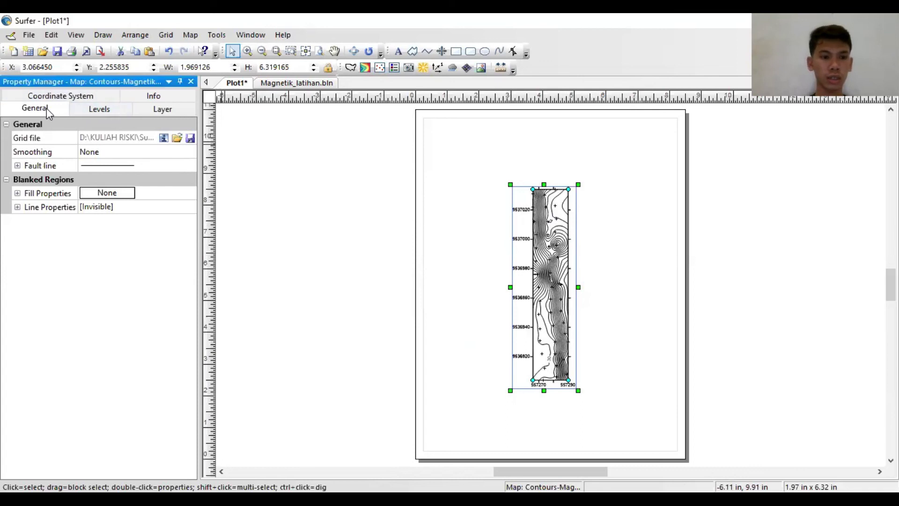
{"action": "left_click", "coordinate": [104, 110]}
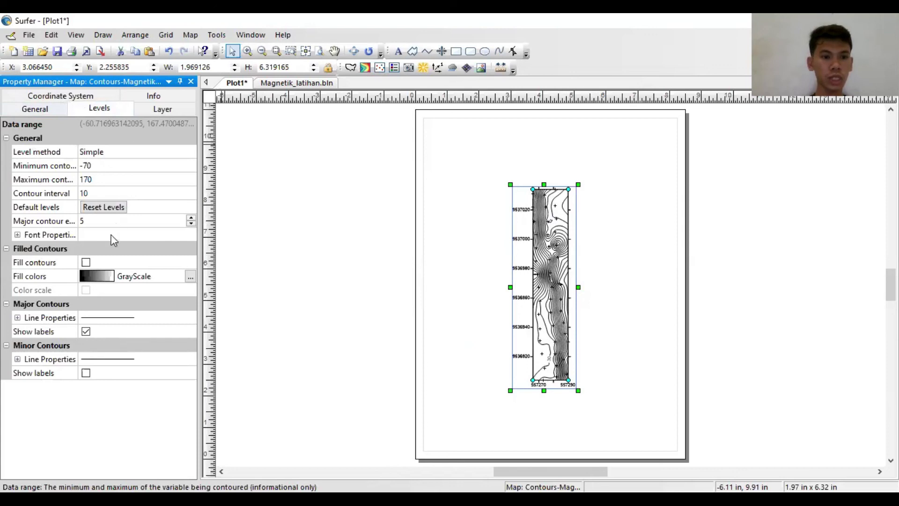
{"action": "left_click", "coordinate": [86, 263]}
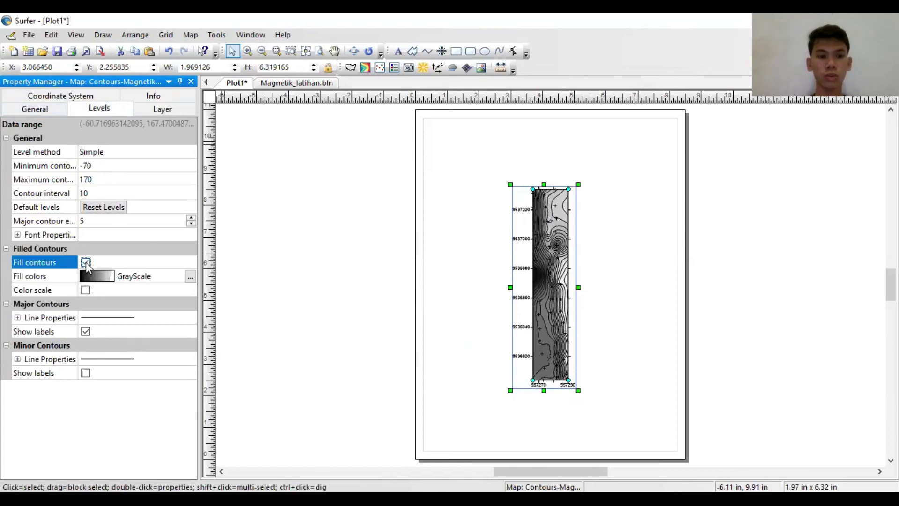
{"action": "left_click", "coordinate": [190, 278]}
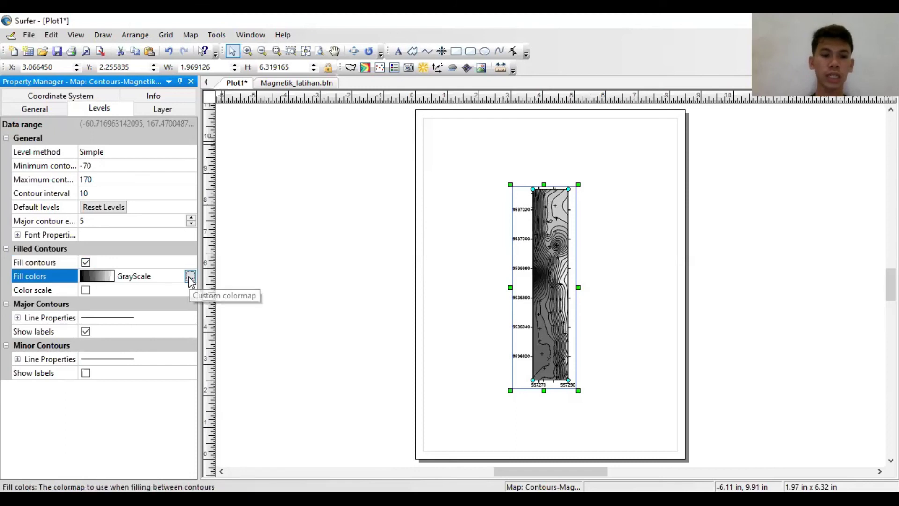
{"action": "left_click", "coordinate": [189, 278]}
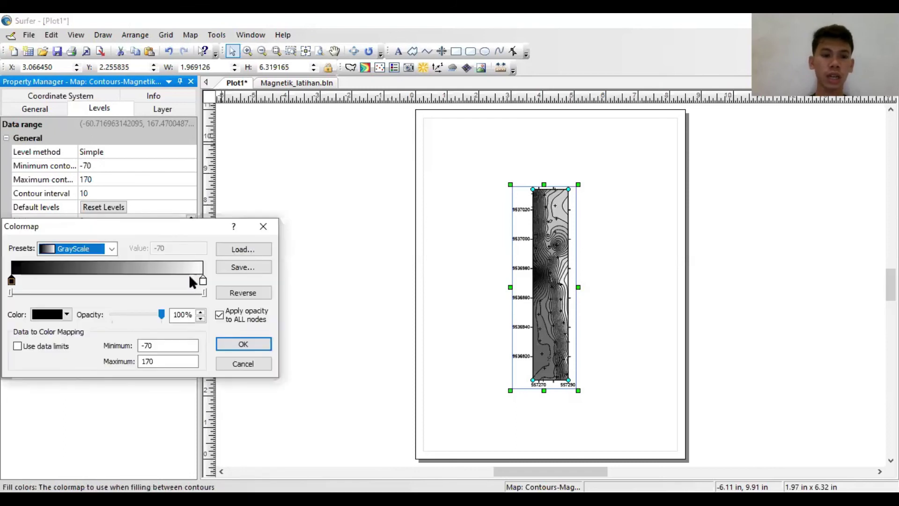
{"action": "left_click", "coordinate": [112, 250]}
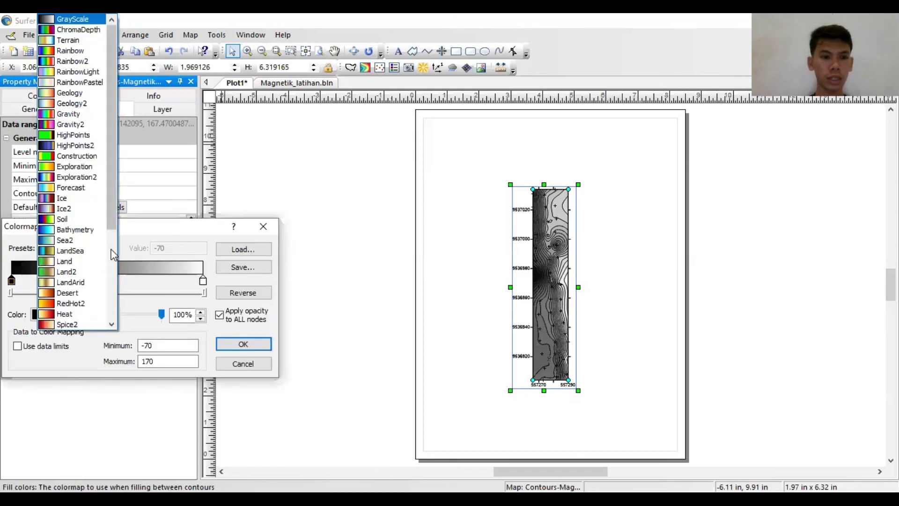
{"action": "left_click", "coordinate": [77, 51]}
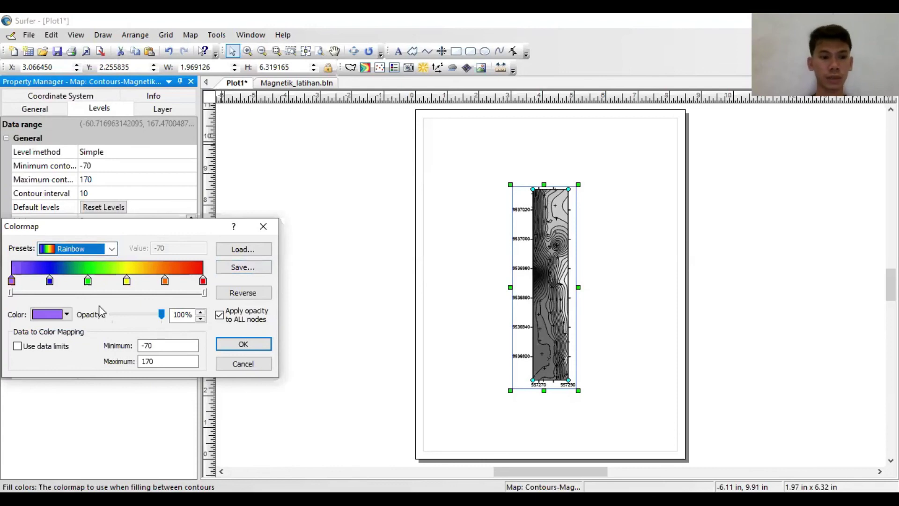
{"action": "left_click", "coordinate": [243, 346]}
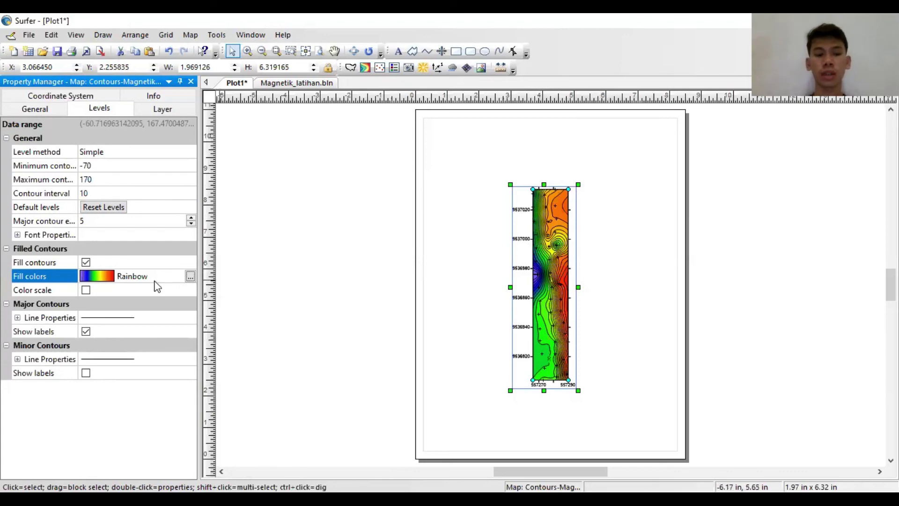
{"action": "left_click", "coordinate": [86, 290]}
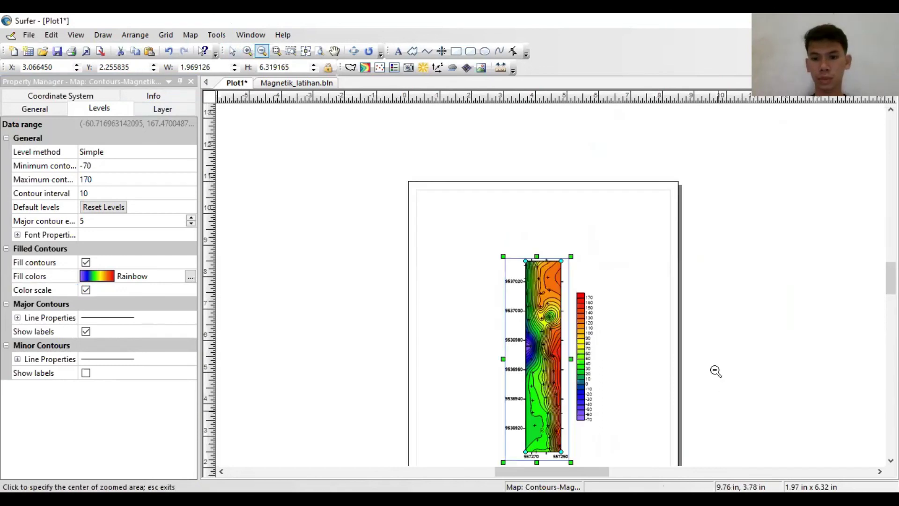
{"action": "mouse_move", "coordinate": [890, 282]}
{"action": "left_mouse_down"}
{"action": "mouse_move", "coordinate": [890, 298]}
{"action": "mouse_move", "coordinate": [890, 286]}
{"action": "left_mouse_up"}
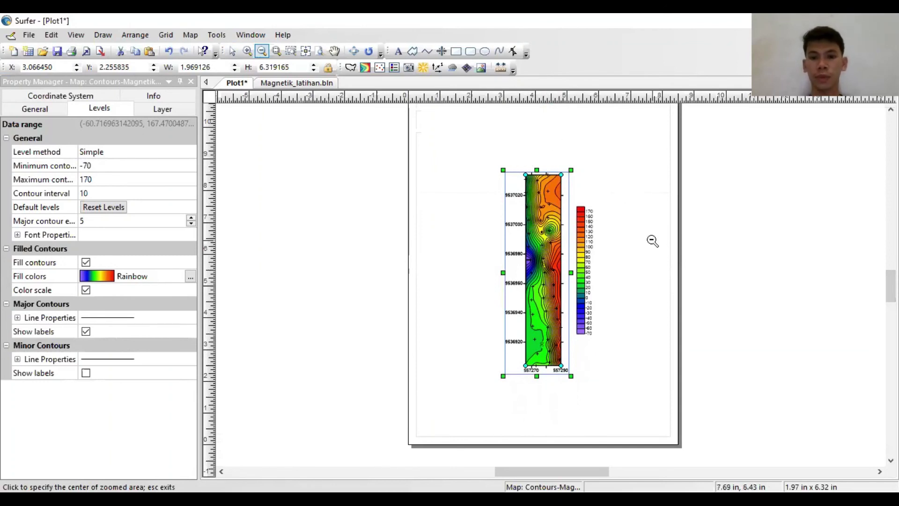
Leave zoom mode and export the contour map as a PNG image named Magnetik_latihan in the Surfer v.11 folder with the default export options.
{"action": "left_click", "coordinate": [29, 36]}
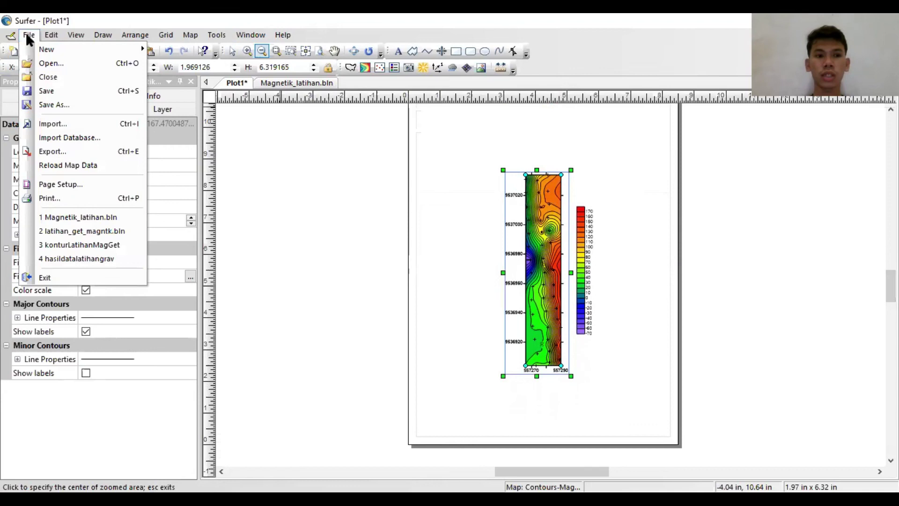
{"action": "left_click", "coordinate": [27, 36]}
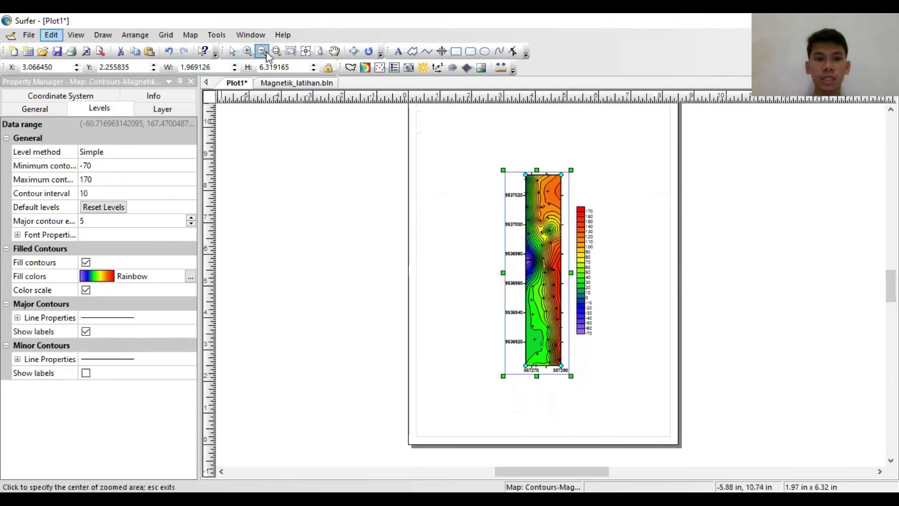
{"action": "left_click", "coordinate": [233, 53]}
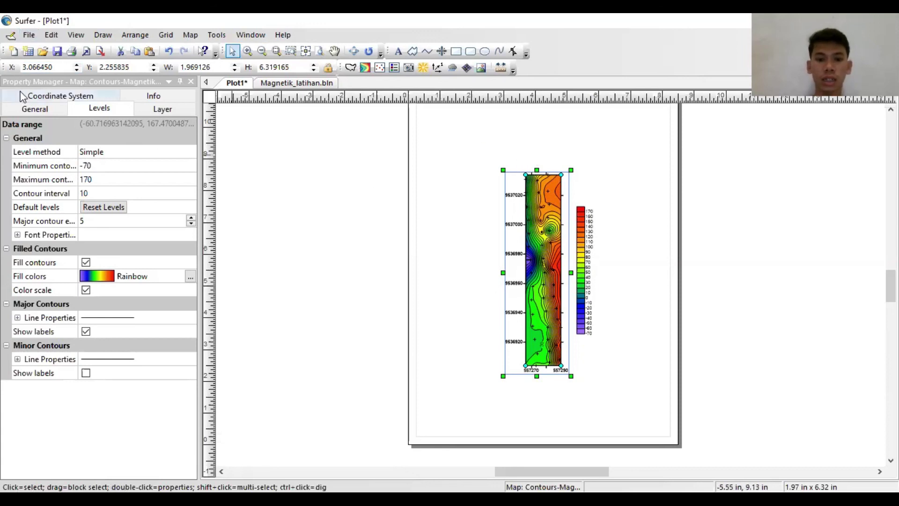
{"action": "left_click", "coordinate": [29, 36]}
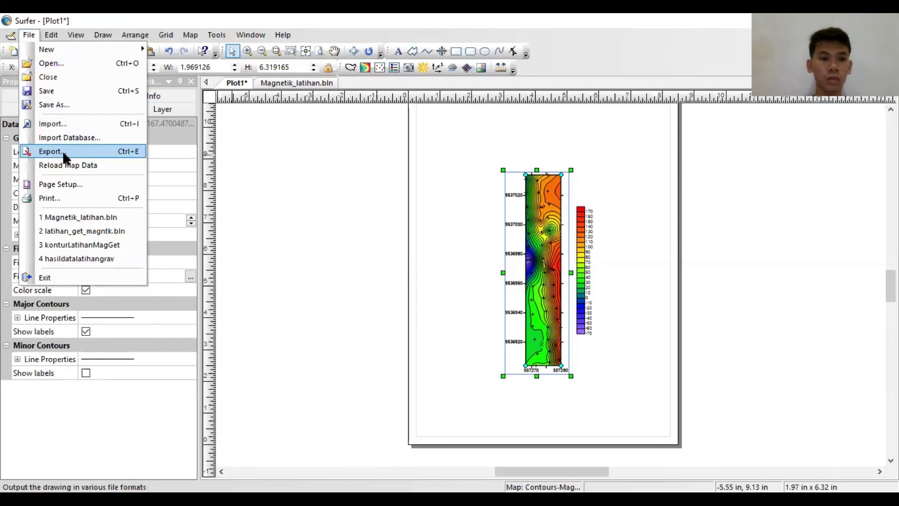
{"action": "left_click", "coordinate": [51, 151]}
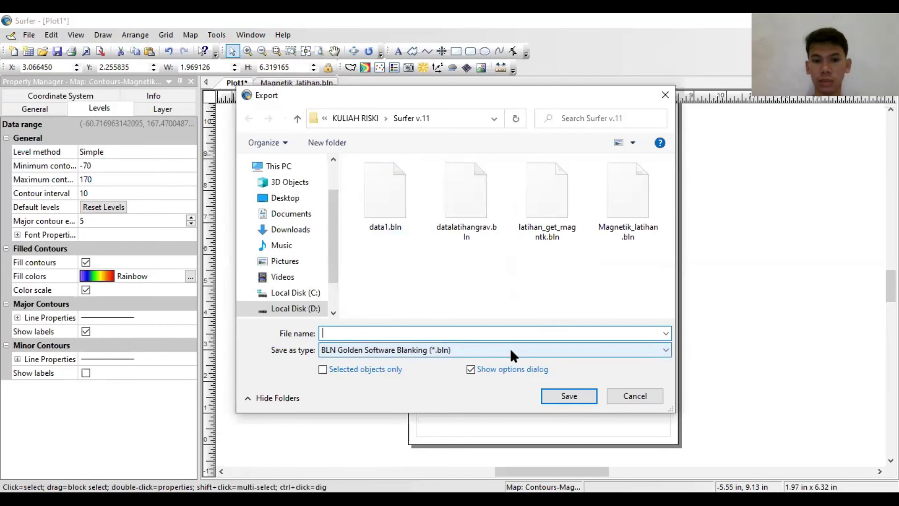
{"action": "left_click", "coordinate": [510, 348]}
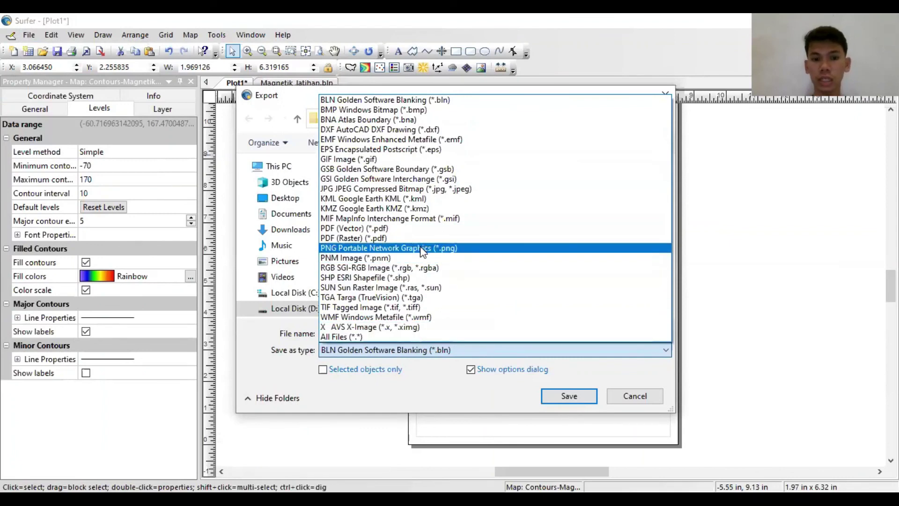
{"action": "left_click", "coordinate": [391, 247]}
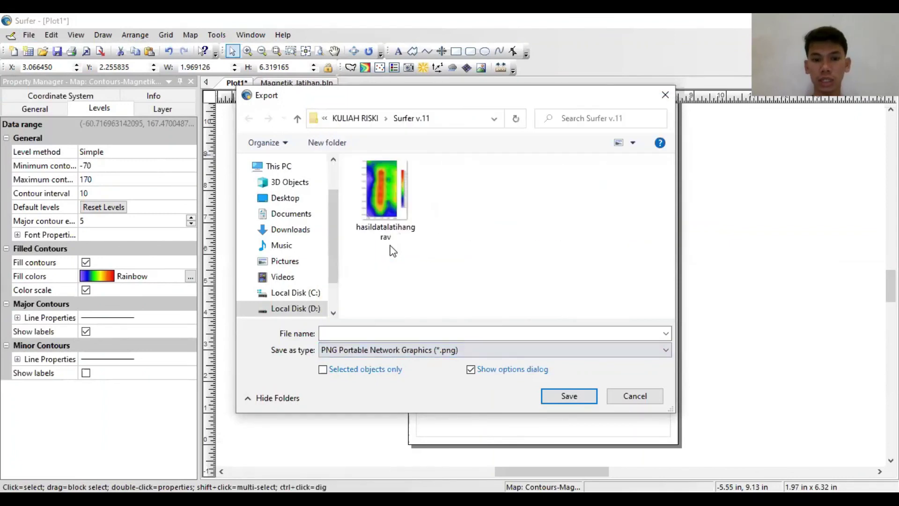
{"action": "left_click", "coordinate": [363, 332]}
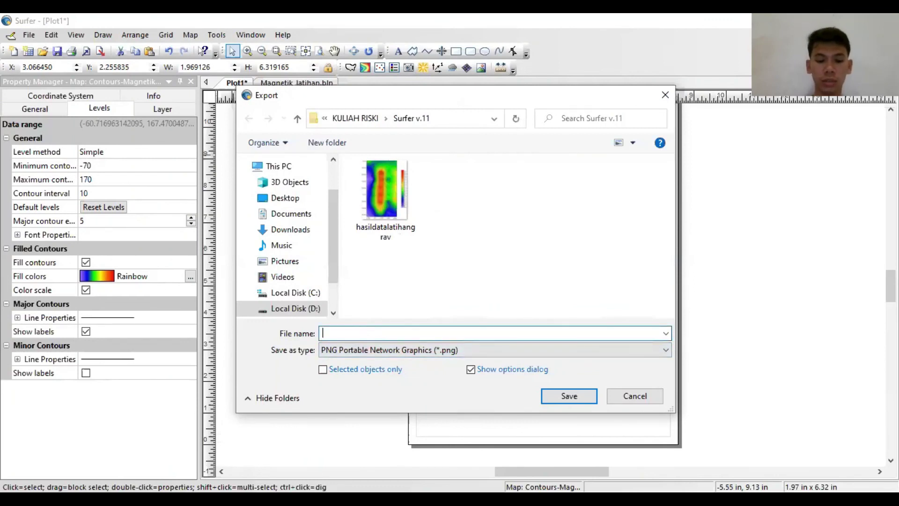
{"action": "type", "text": "Magnetik_latihan"}
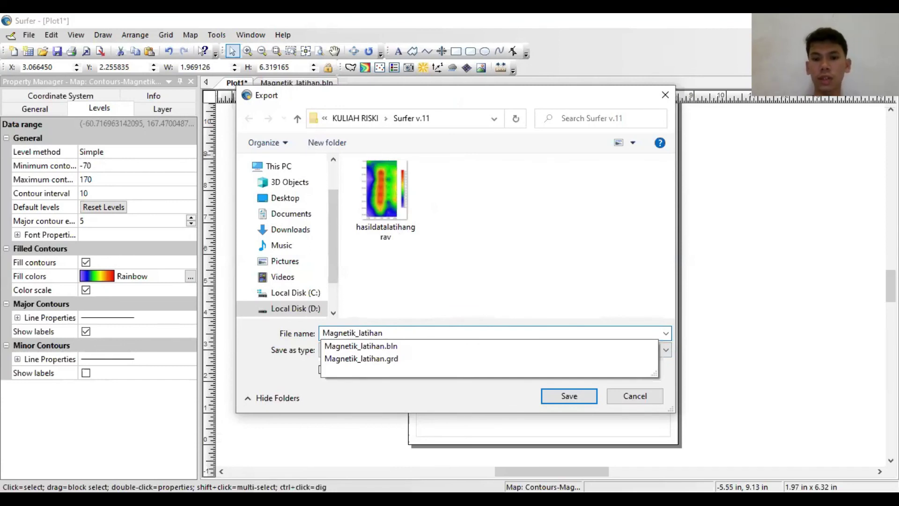
{"action": "key", "text": "Return"}
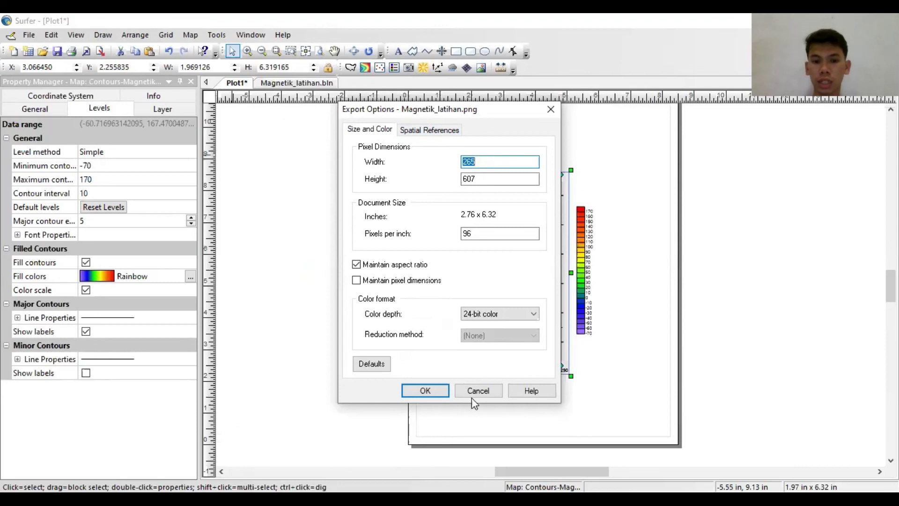
{"action": "left_click", "coordinate": [425, 392]}
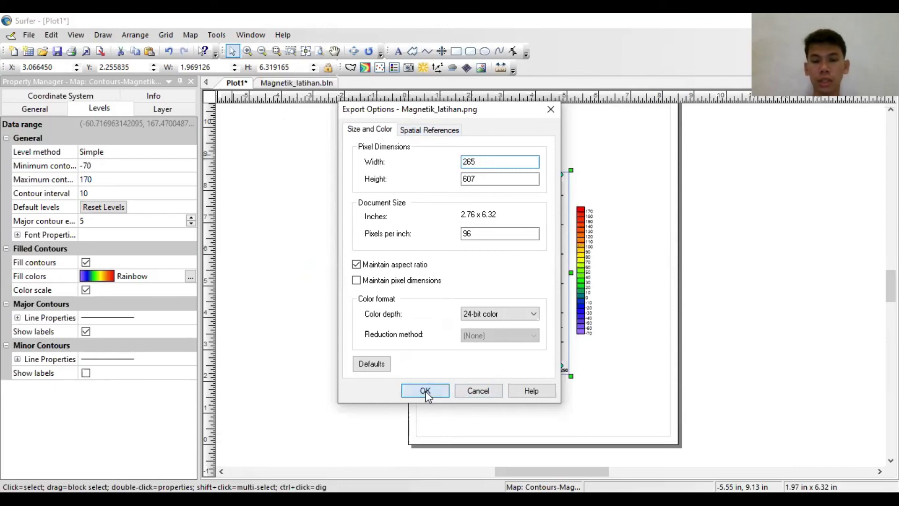